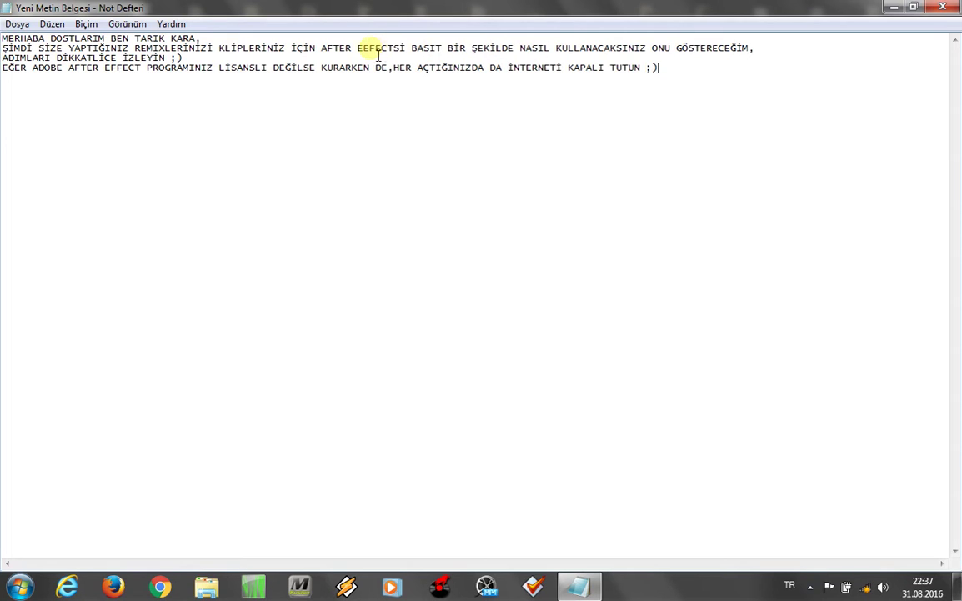
Step: Correct EEFECTSİ to EFFECTSİ on line two, then highlight key phrases on line four for emphasis
key(BackSpace)
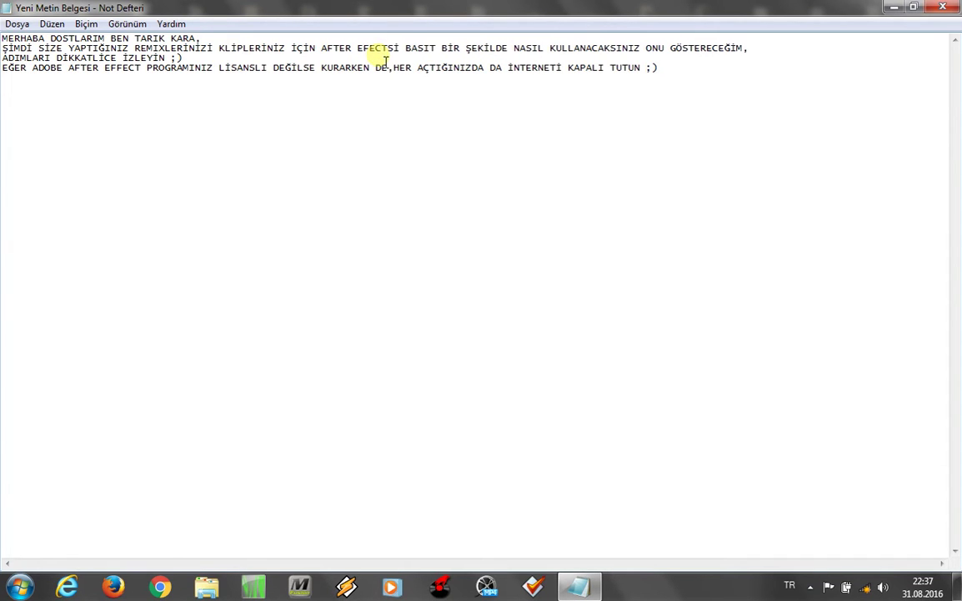
text(F)
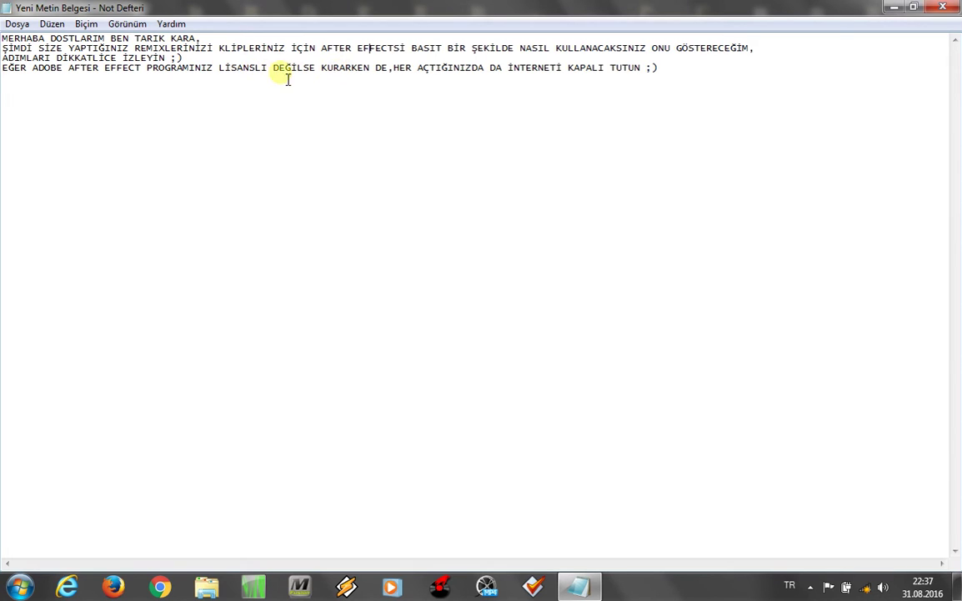
click(221, 71)
drag(225, 73, 317, 73)
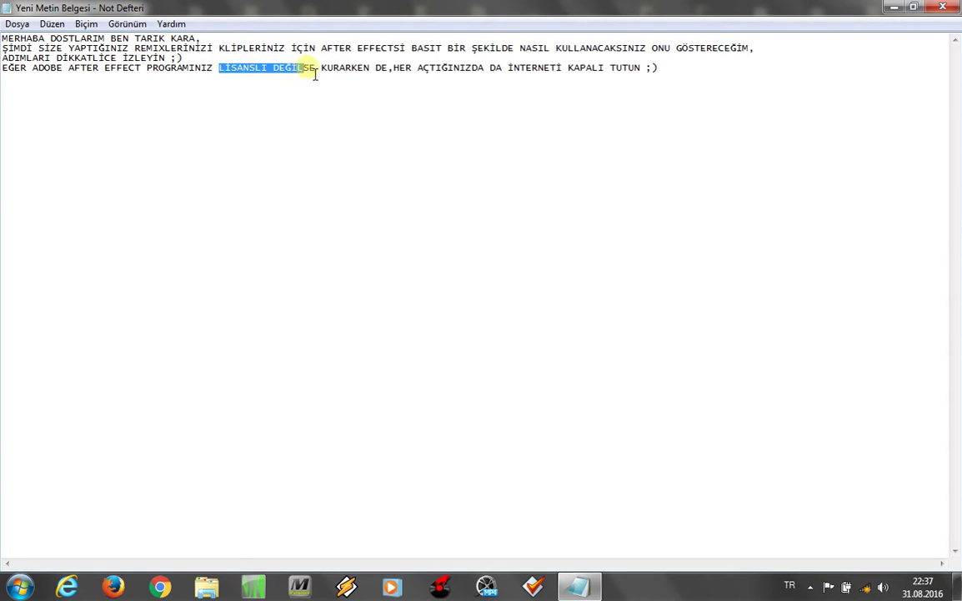
click(332, 132)
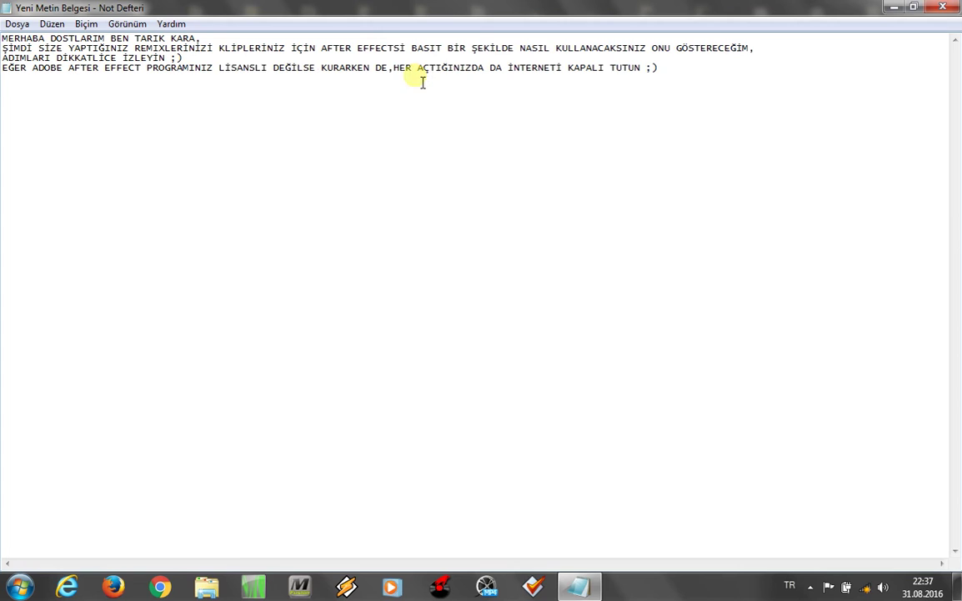
drag(393, 72, 648, 73)
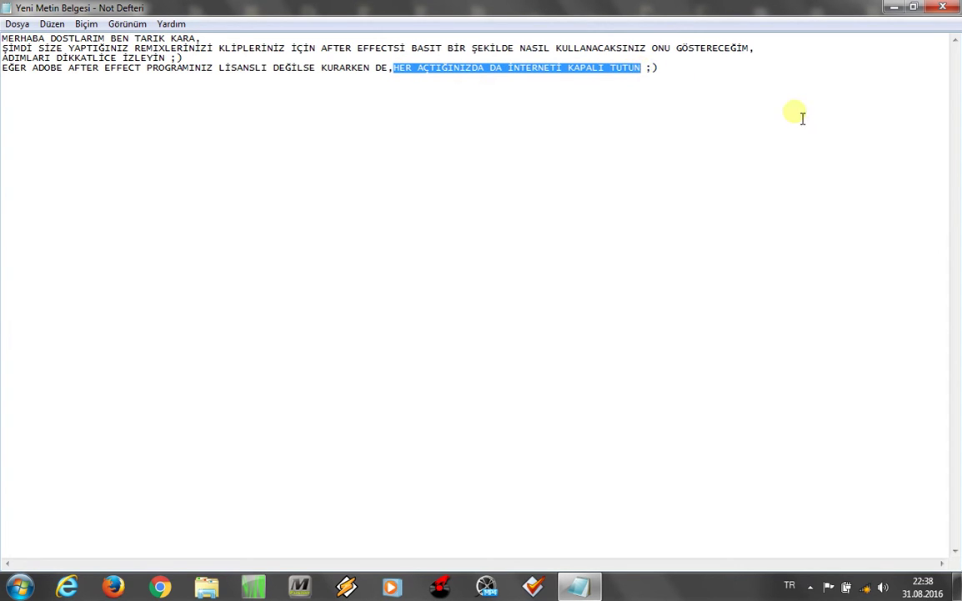
click(731, 102)
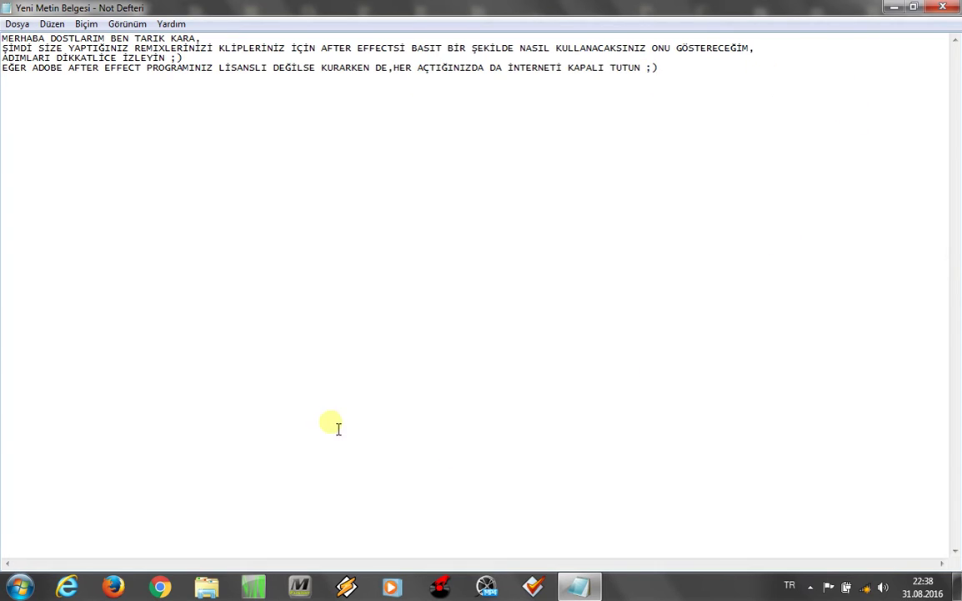
Step: Launch Adobe After Effects CS4 from the Start menu and dismiss the QuickTime warning
click(18, 587)
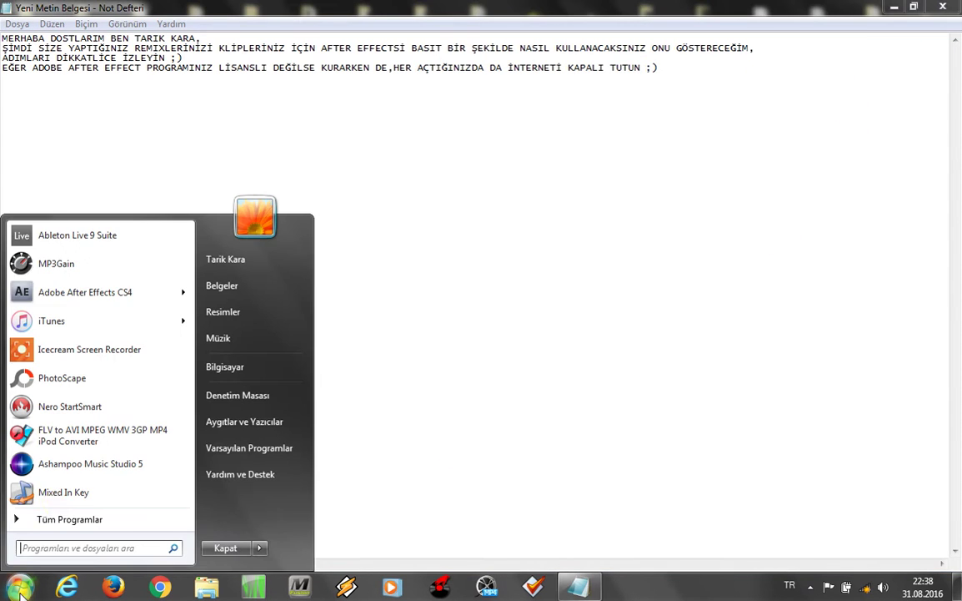
click(55, 296)
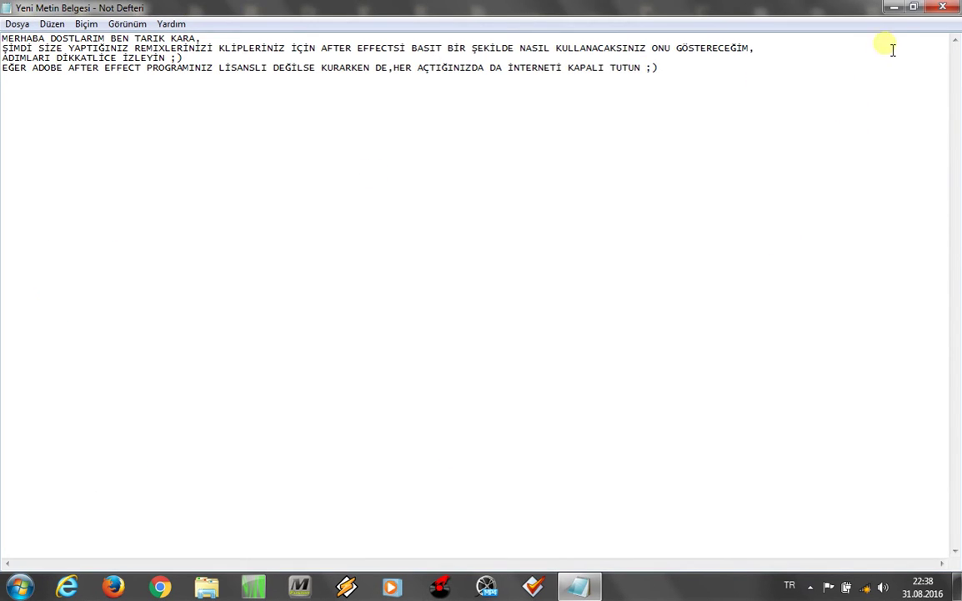
click(894, 7)
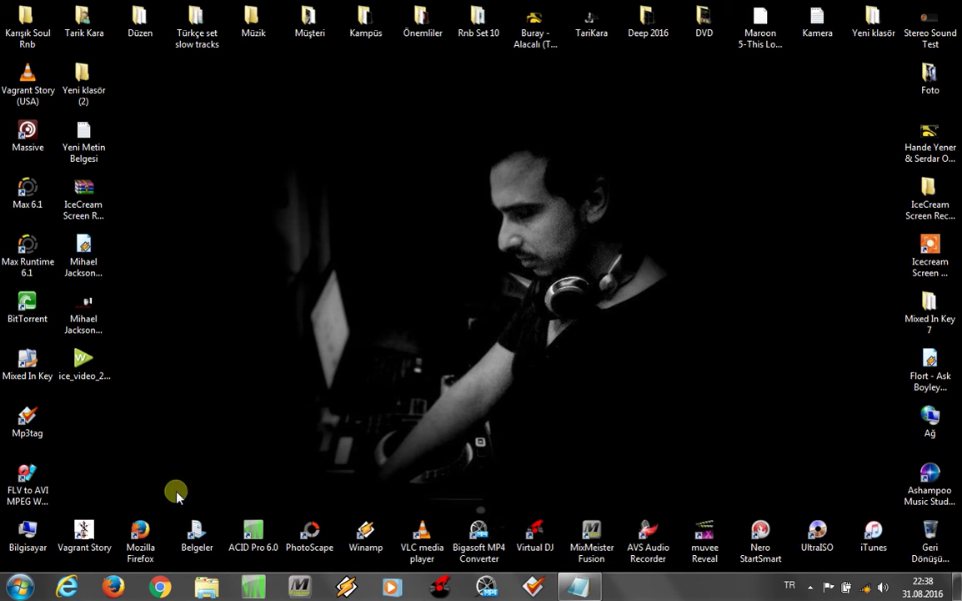
key(super)
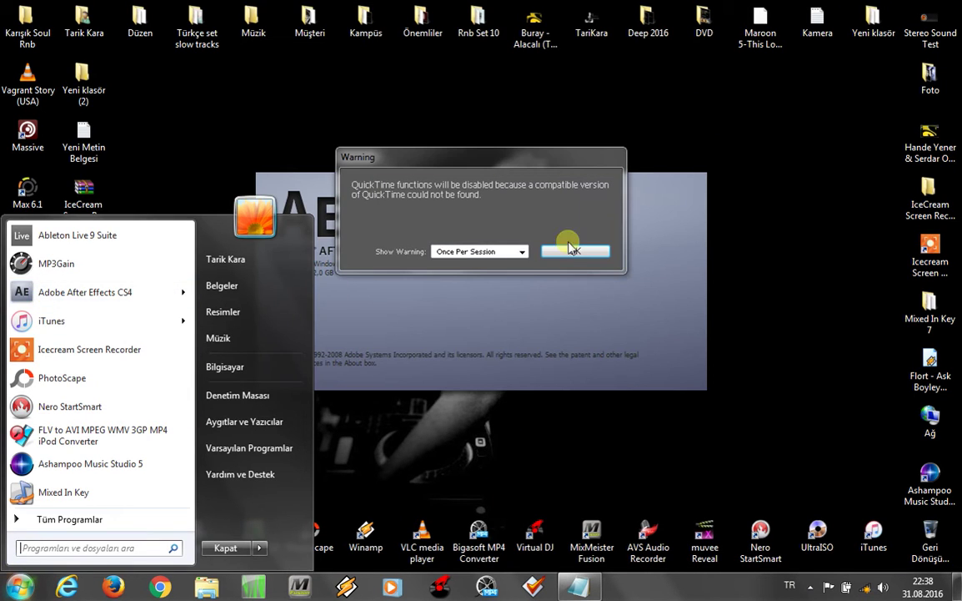
click(575, 249)
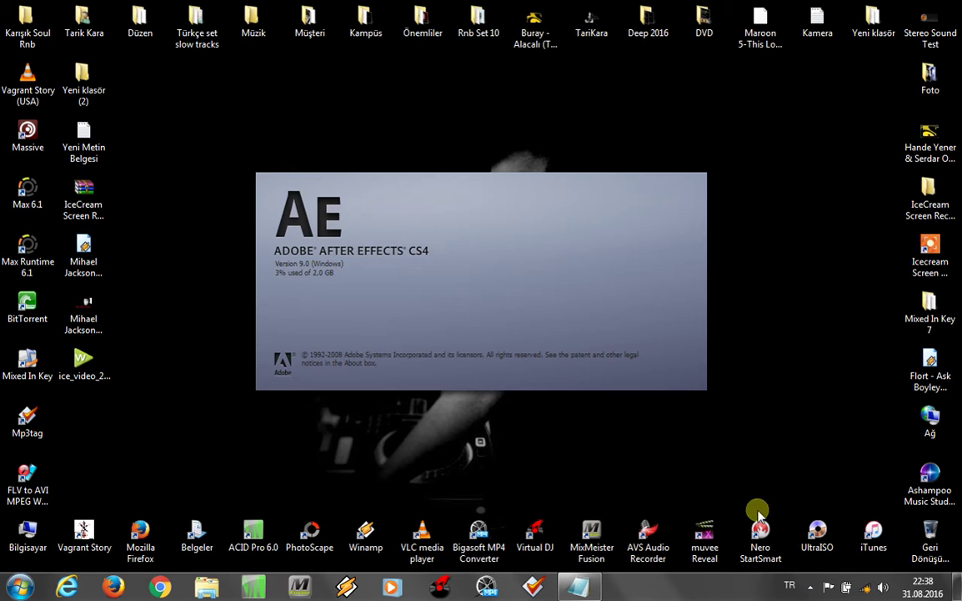
Step: Toggle the Notepad notes in and out of view while After Effects loads
click(582, 588)
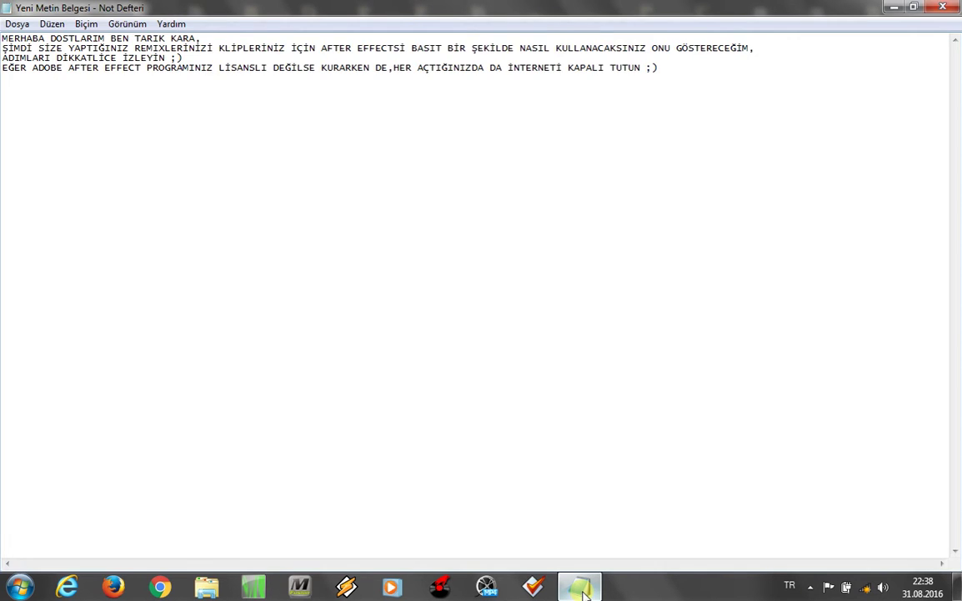
click(582, 588)
click(582, 588)
click(582, 589)
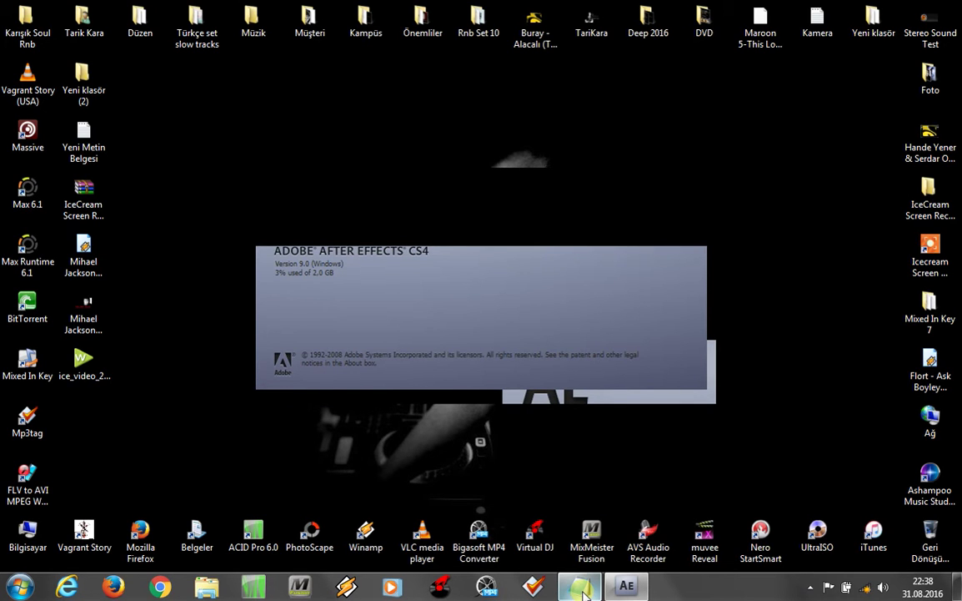
click(583, 589)
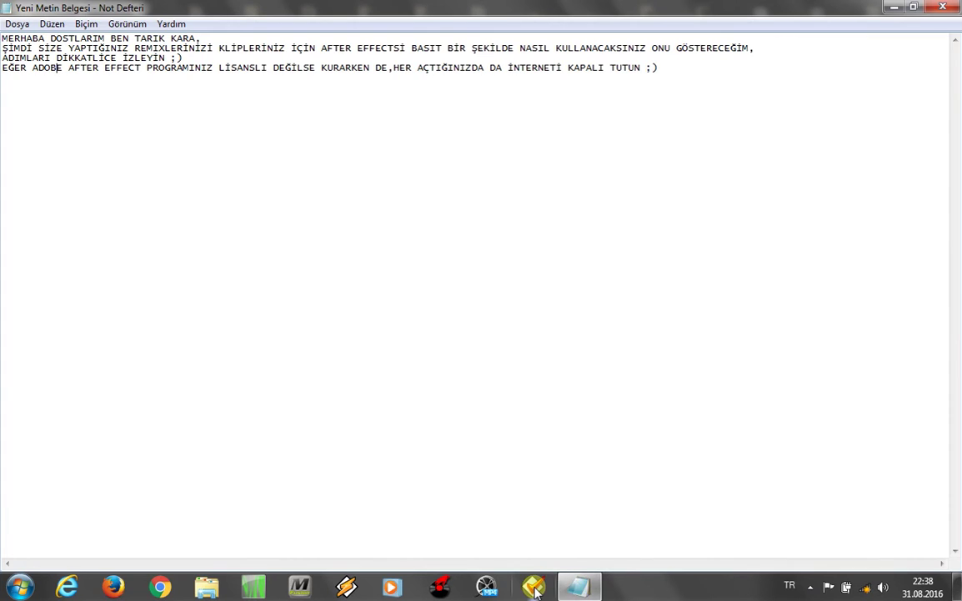
click(582, 588)
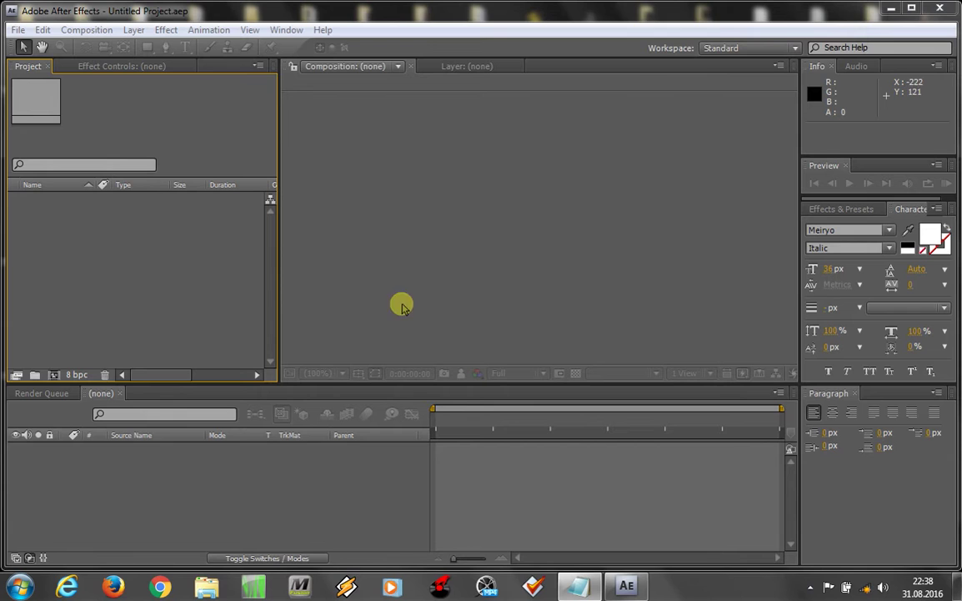
Step: Append the line 'PROGRAMIMIZ AÇILDI,' after line four, then switch to After Effects
click(522, 446)
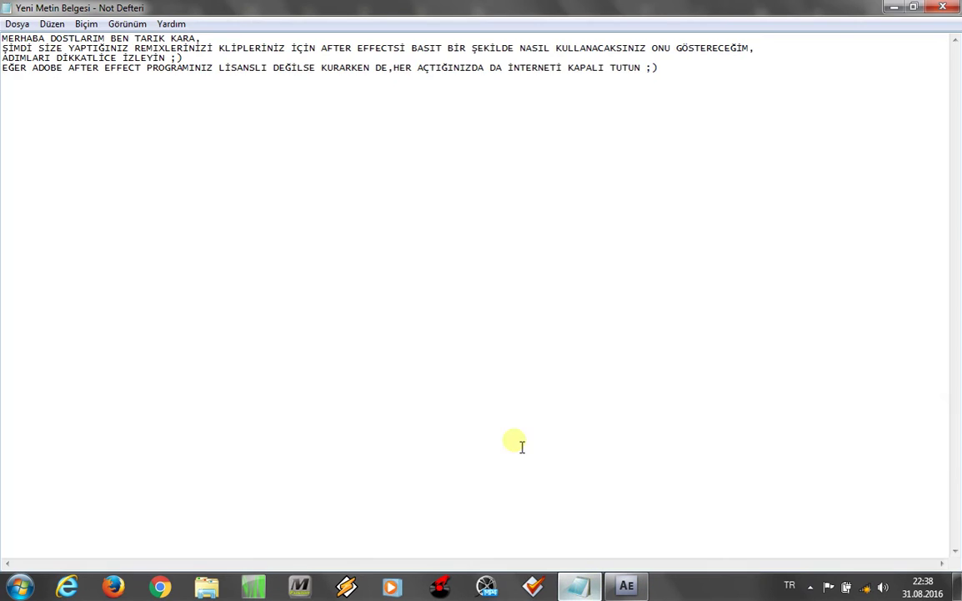
click(703, 119)
text(PROGRAMIMIZ AÇILDI,)
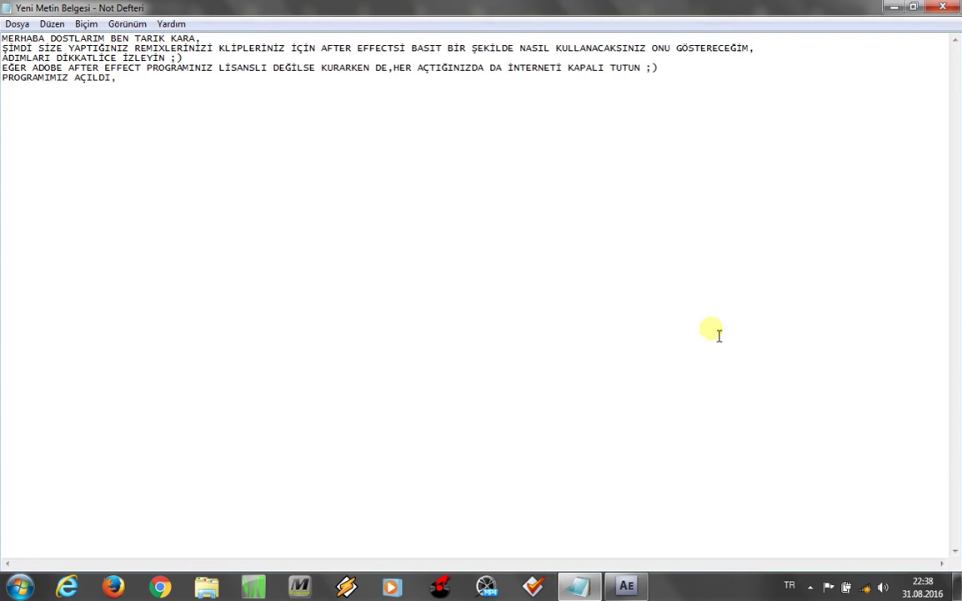
key(alt+Tab)
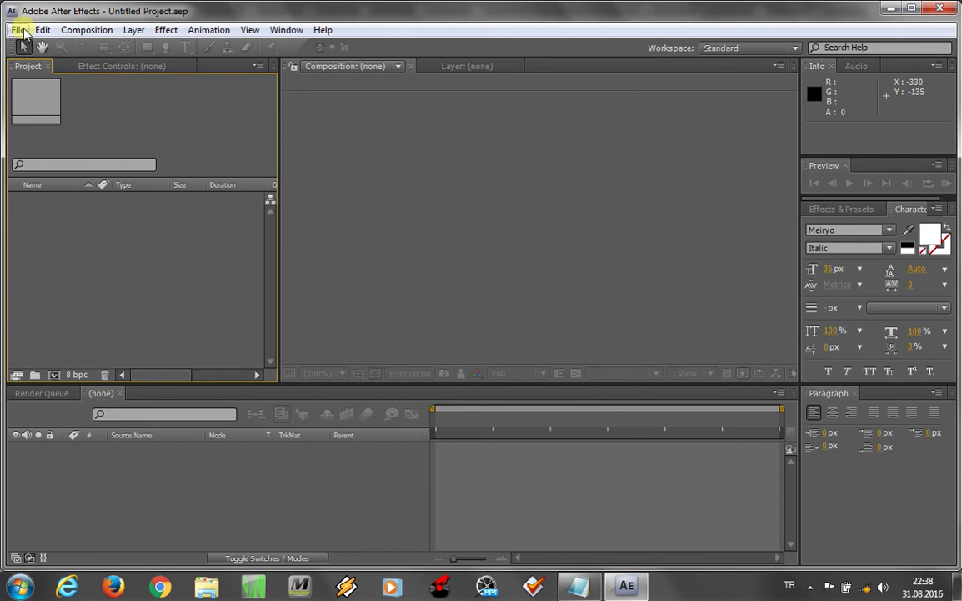
Step: Start a new empty After Effects project via File > New > New Project
click(17, 31)
mouse_move(46, 46)
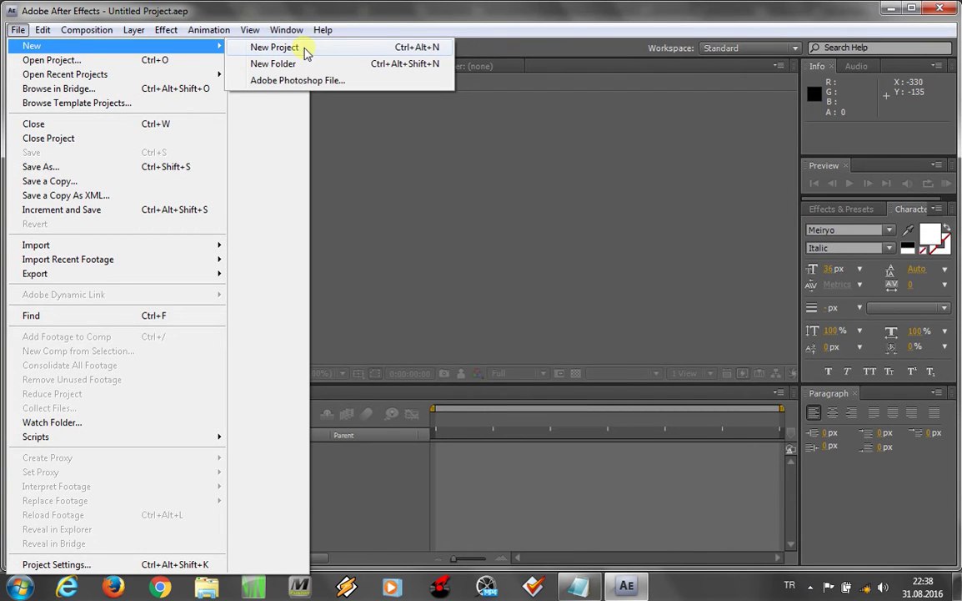
click(276, 48)
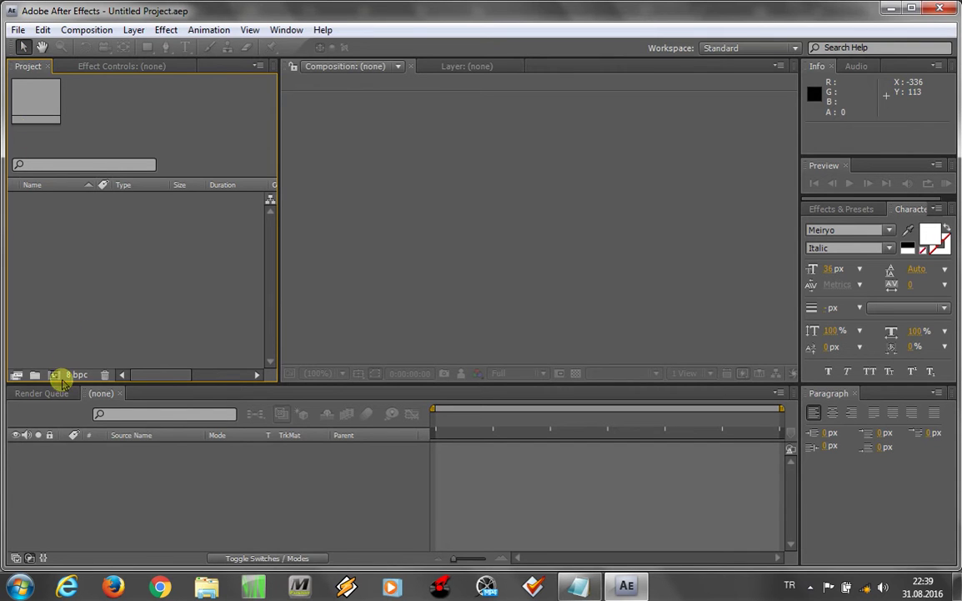
Step: Begin a new composition named 'Mihael Jackson - Billie Jean' by pasting the title, then return to the notes
click(53, 375)
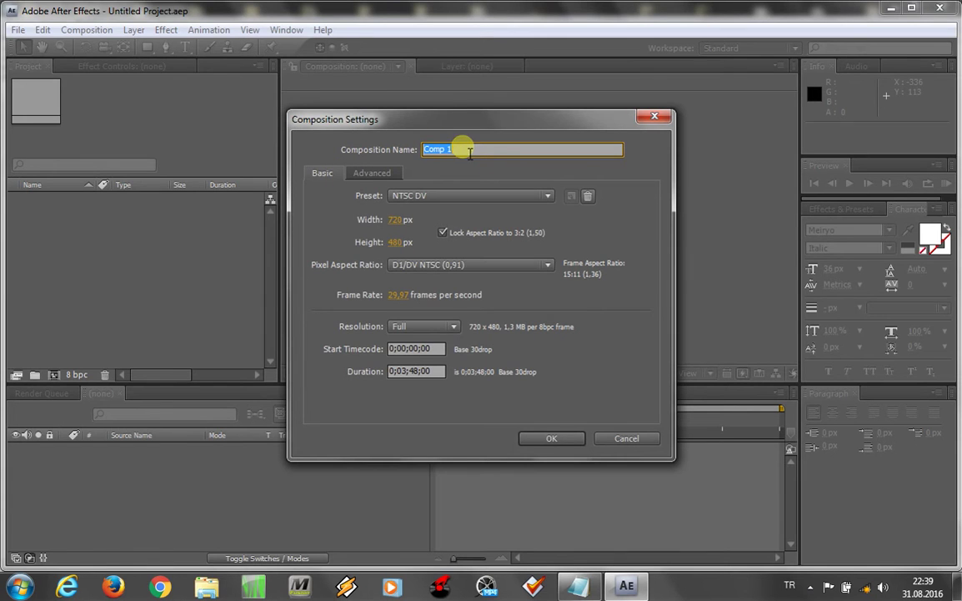
key(BackSpace)
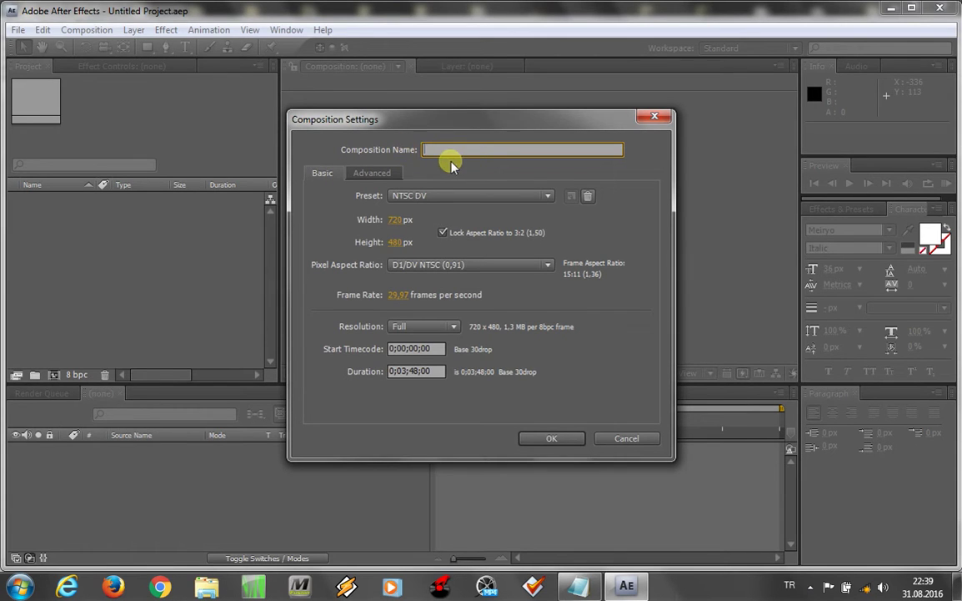
right_click(450, 150)
click(490, 216)
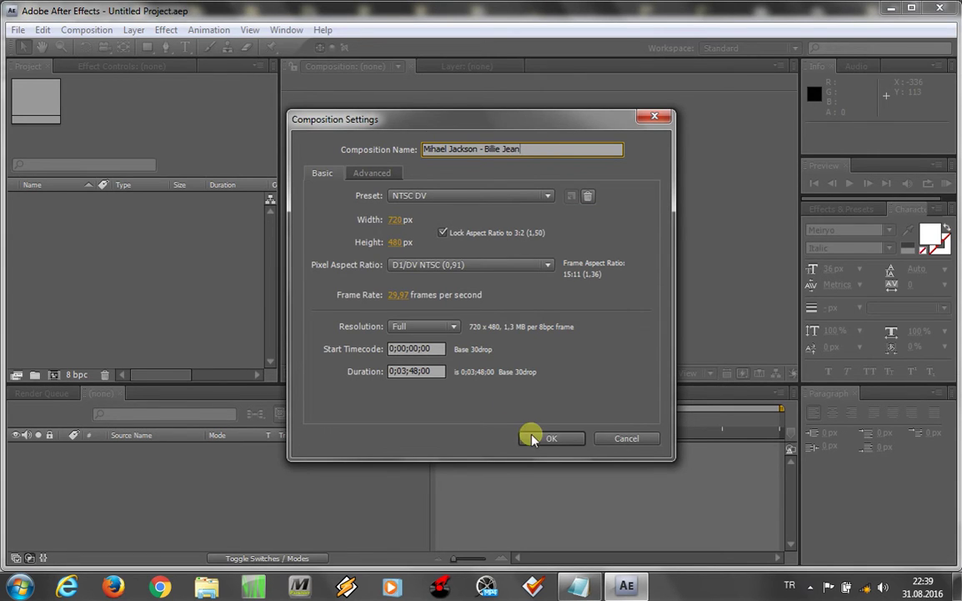
click(582, 587)
text(PROGRAMIMIZ AÇILDI,PARÇAMIZ 4:58)
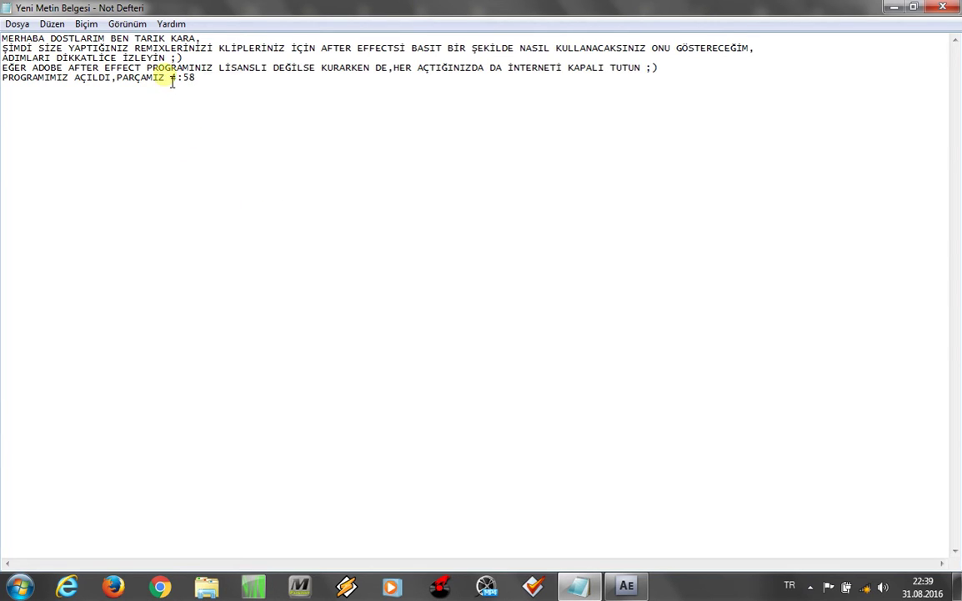
Step: Complete the last note line as 'PARÇAMIZIN UZUNLUĞU 4:58' and minimise Notepad
click(168, 77)
text(IN )
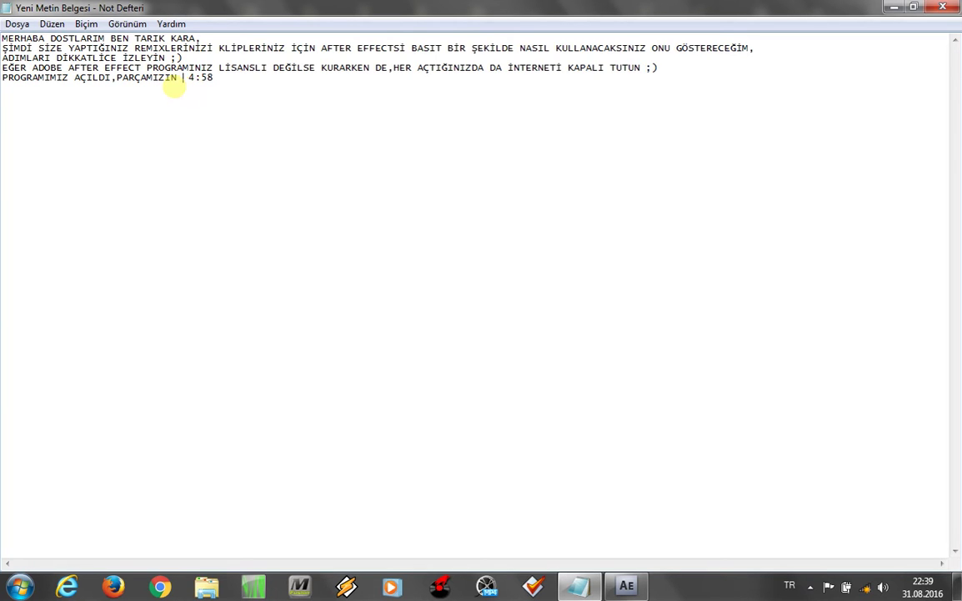
text(U)
text(ZUN)
text(LUĞU)
mouse_move(264, 80)
mouse_down()
mouse_move(183, 92)
mouse_move(153, 117)
mouse_up()
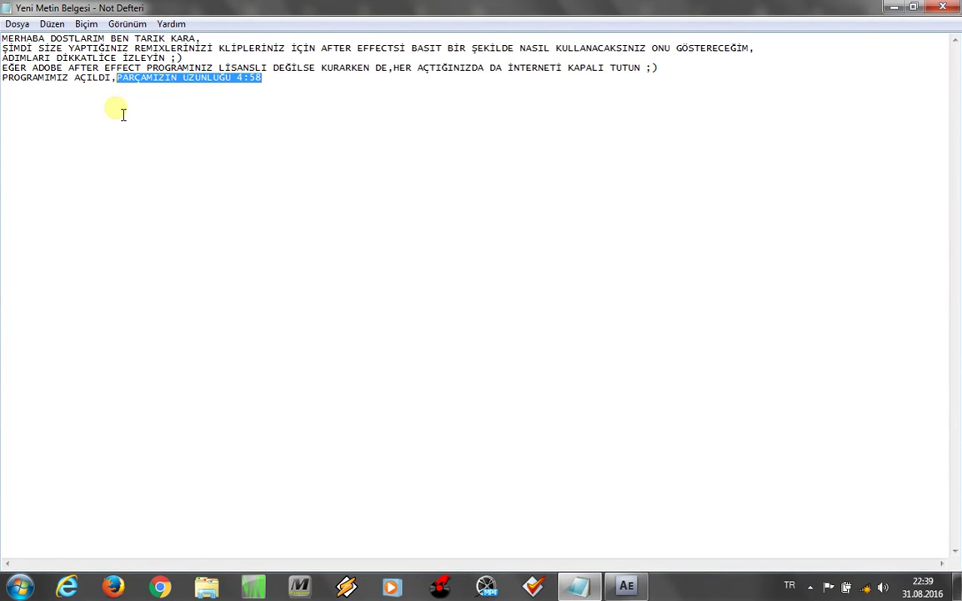
click(265, 84)
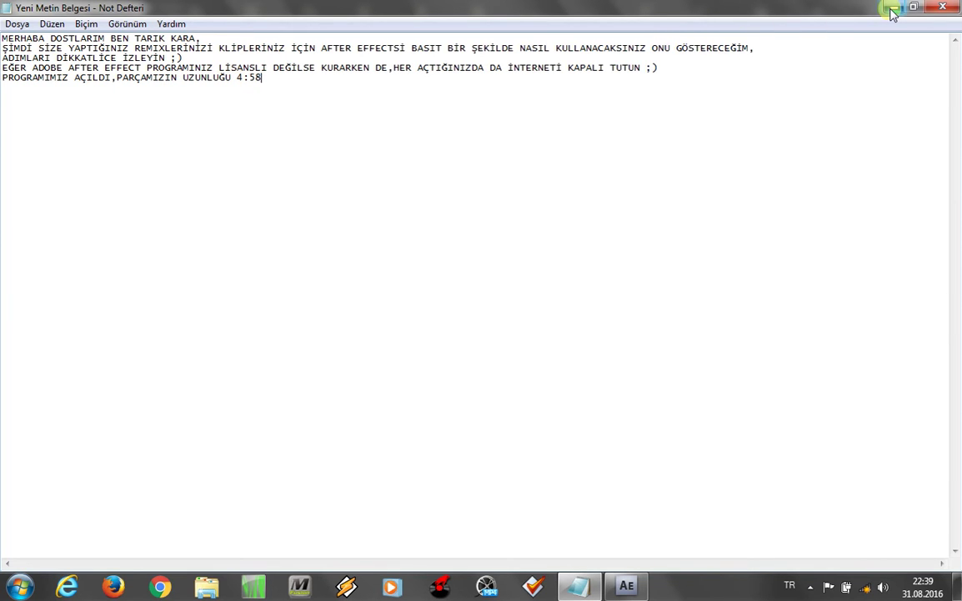
click(893, 8)
Step: Set the composition duration to 0;04;58;00 and create the 720x480 Mihael Jackson - Billie Jean comp
click(401, 372)
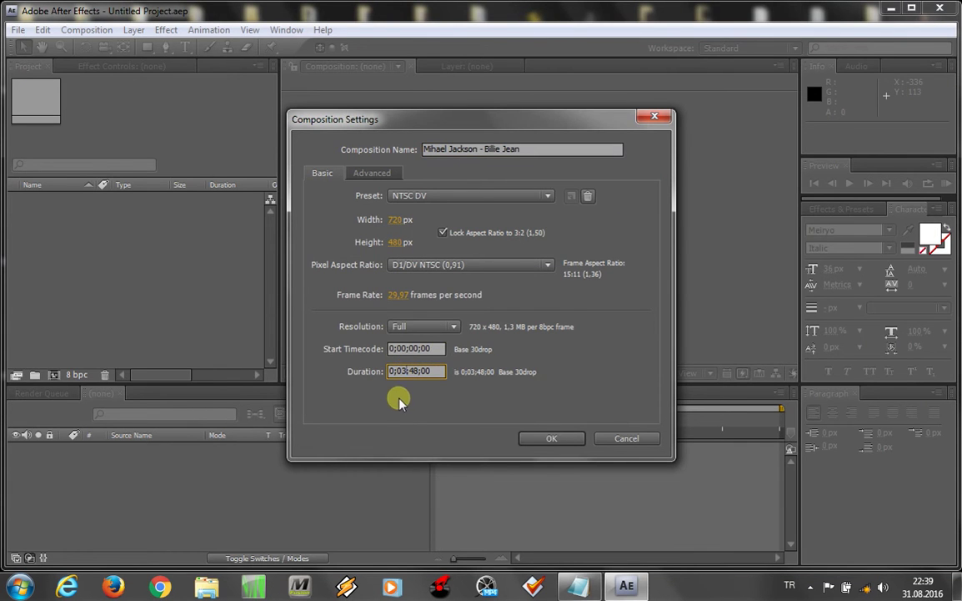
text(4;5)
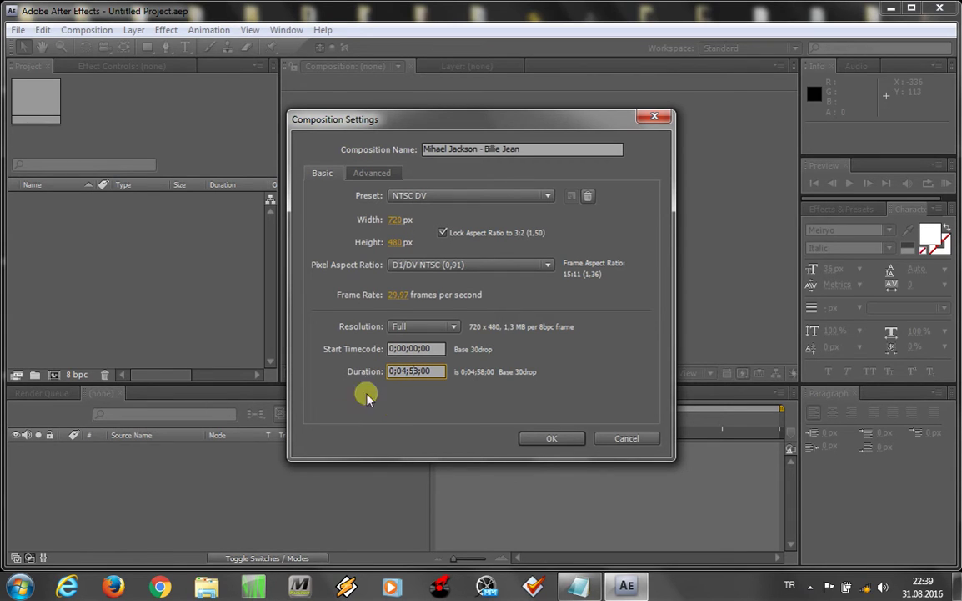
click(430, 371)
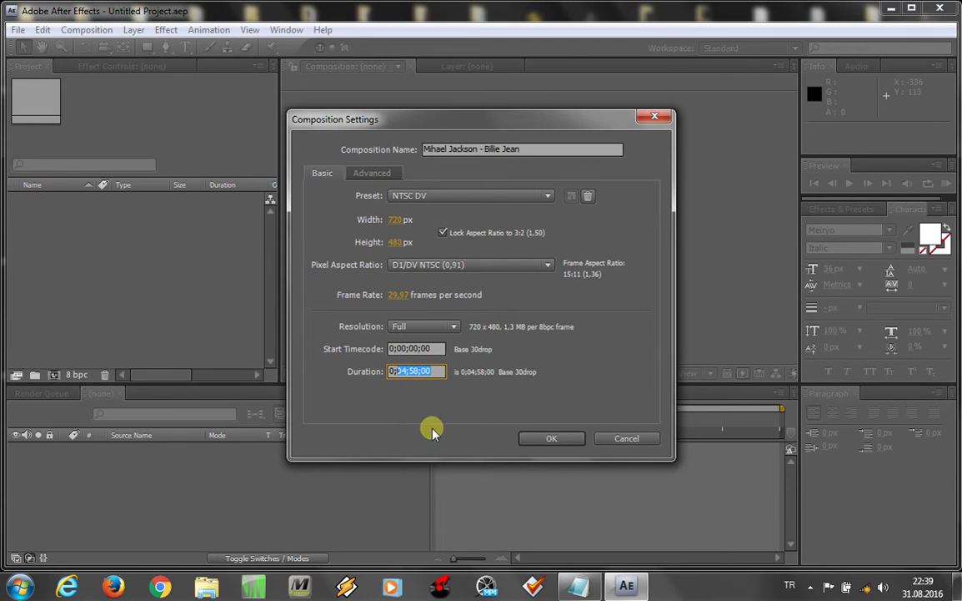
click(494, 429)
click(532, 437)
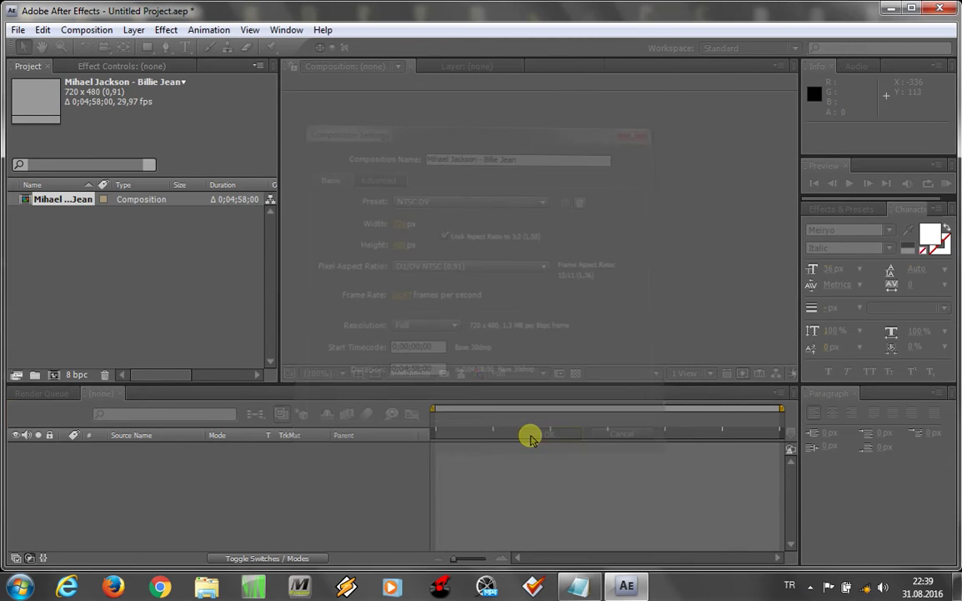
key(Caps_Lock)
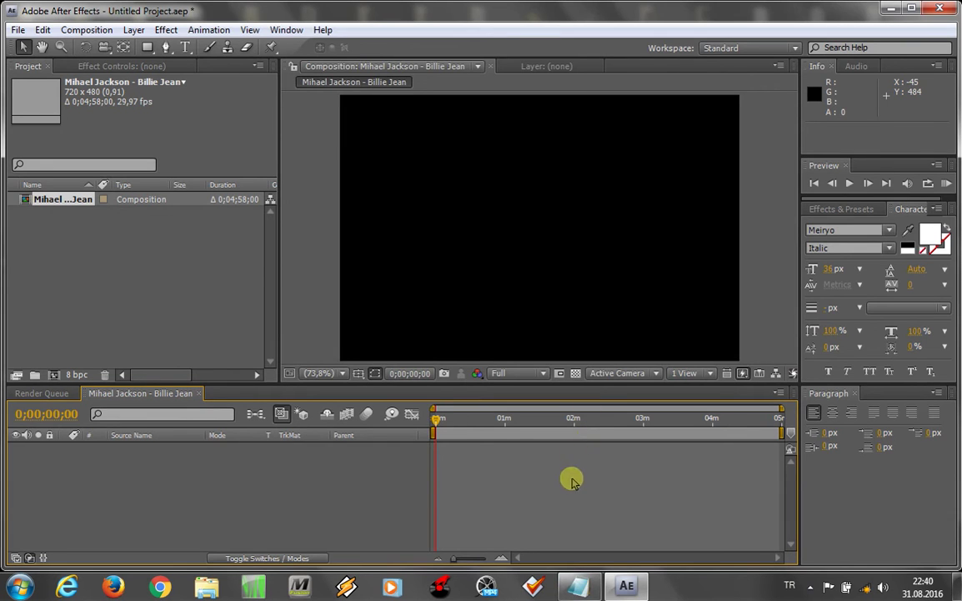
Step: Add a Notepad line saying the prepared image will now be imported, then minimise the notes
click(577, 587)
text(şimdi daha önceden hazırlamış olduğum resmi programın içine atacağım)
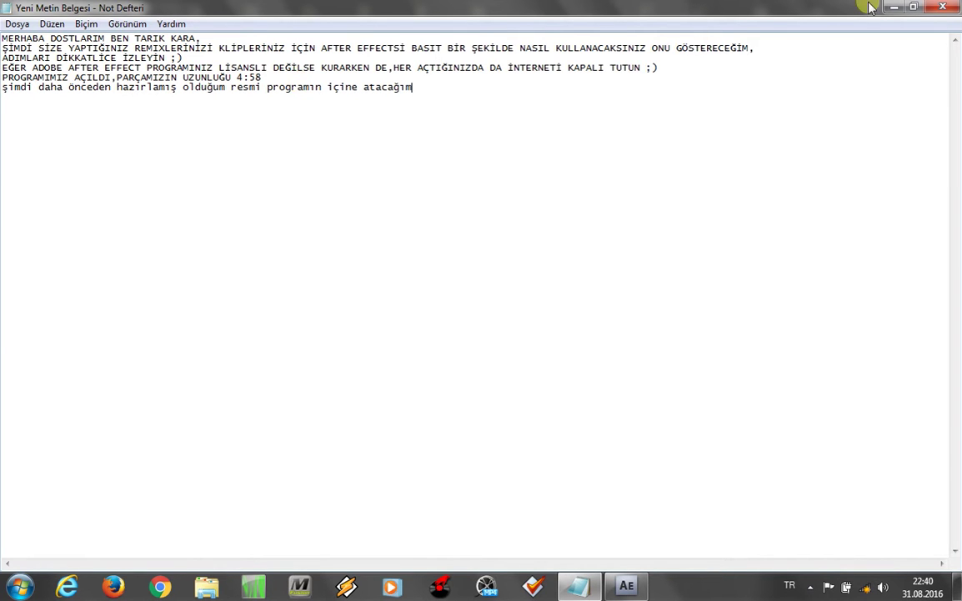
click(891, 8)
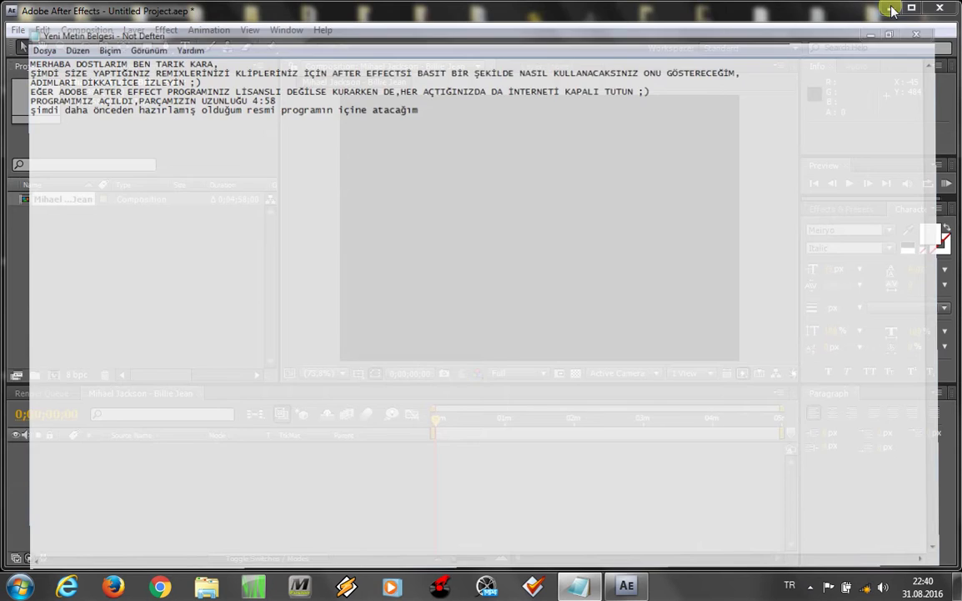
Step: Import Mihael Jackson - Billie Jean.jpg from the desktop and place it in the composition as a layer
click(887, 9)
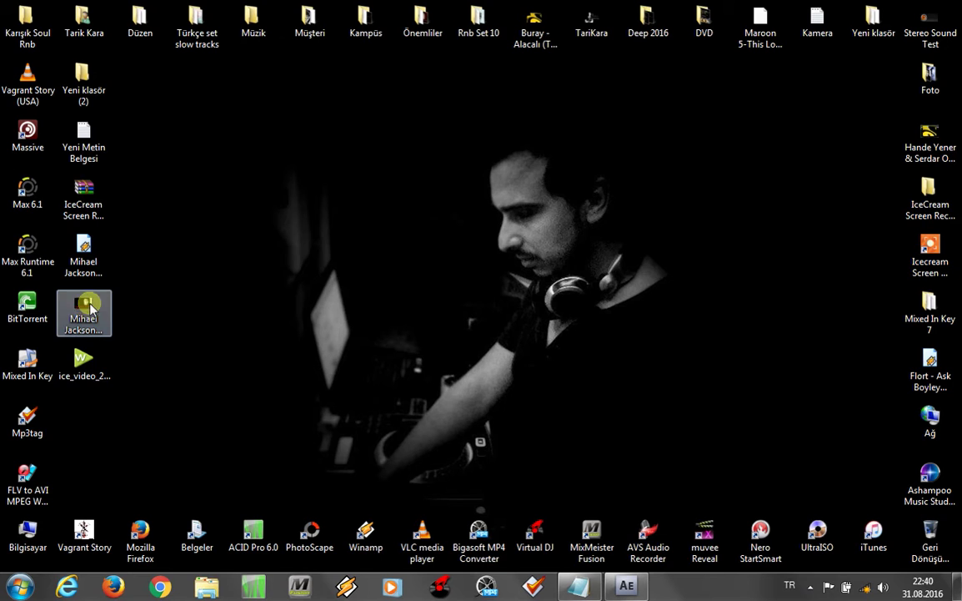
drag(94, 311, 627, 592)
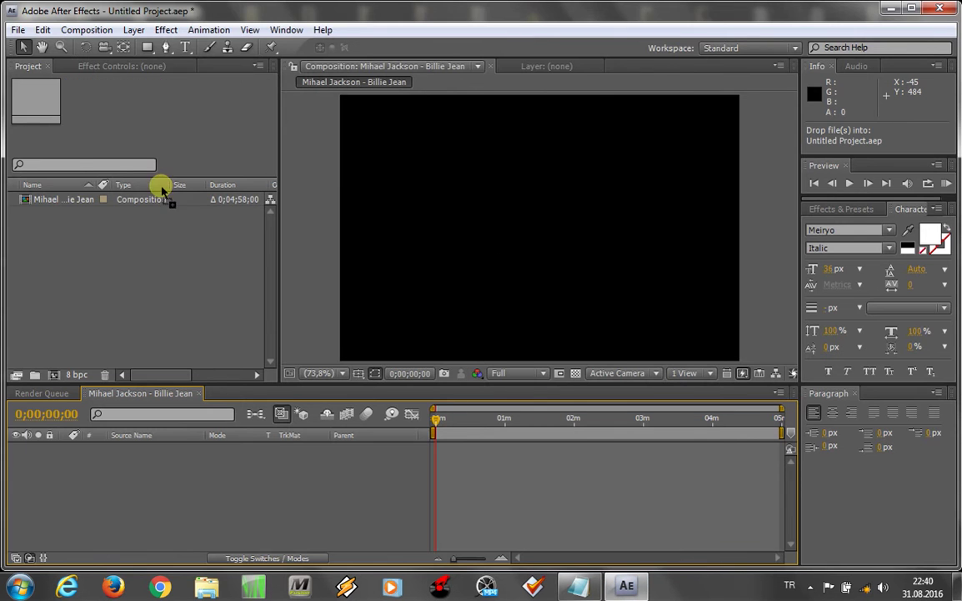
drag(627, 593, 42, 242)
click(65, 254)
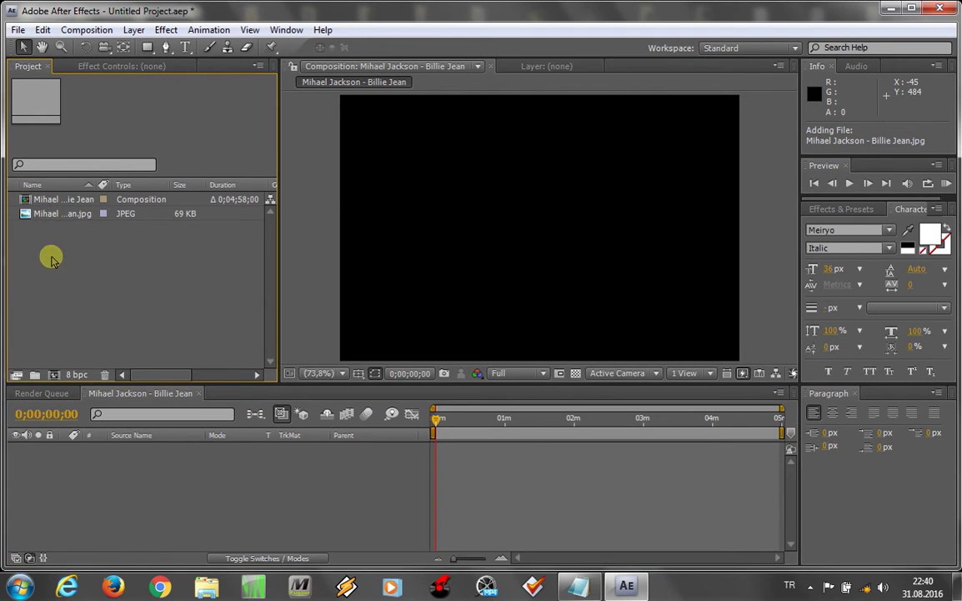
click(48, 215)
mouse_move(61, 219)
mouse_down()
mouse_move(541, 231)
mouse_move(544, 217)
mouse_up()
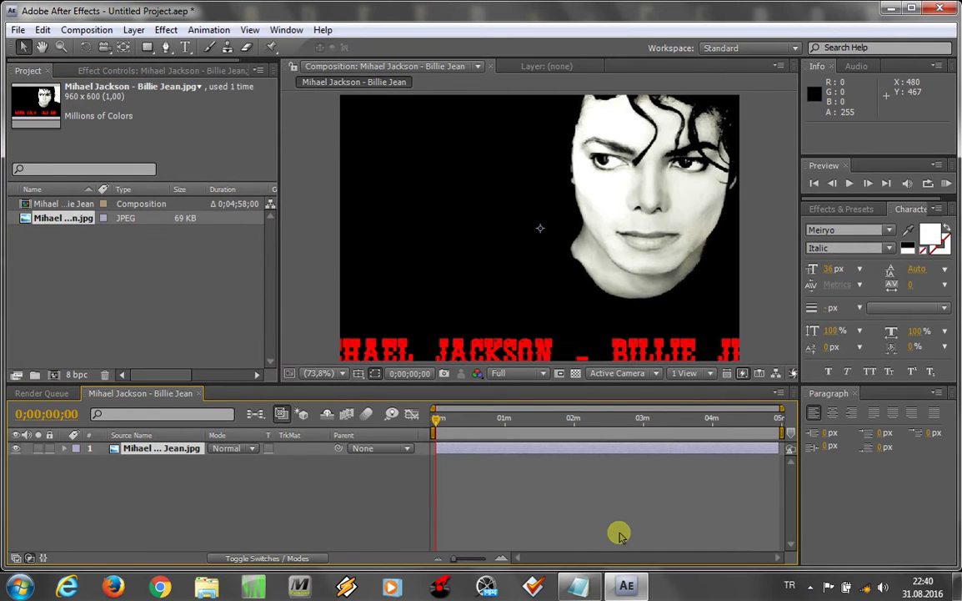
click(580, 587)
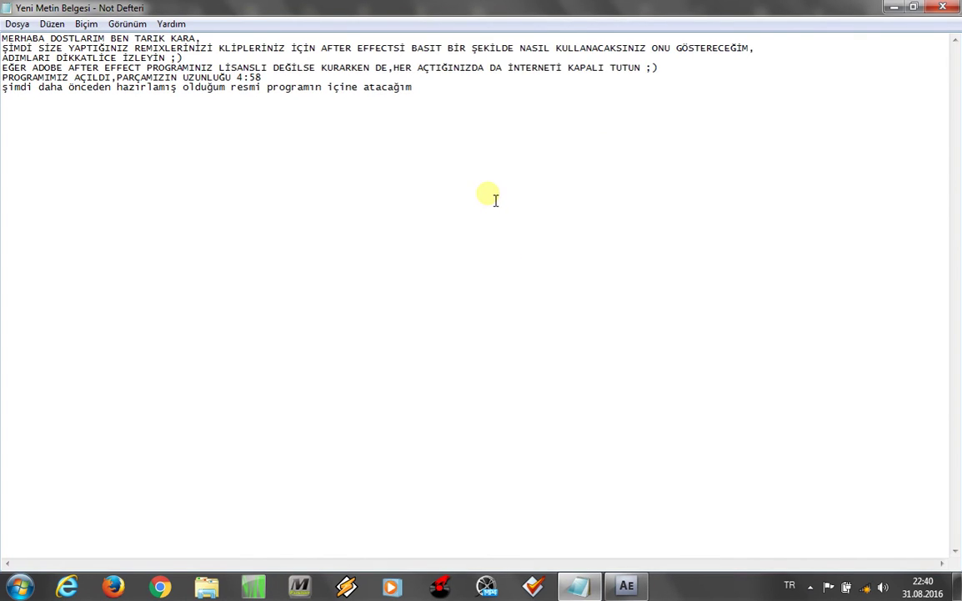
Step: Start a new note line reading 'resim büyük geldi,manual oturtacağiz...'
key(Return)
text(resi)
text(ü)
text(k ge)
text(ldi,m)
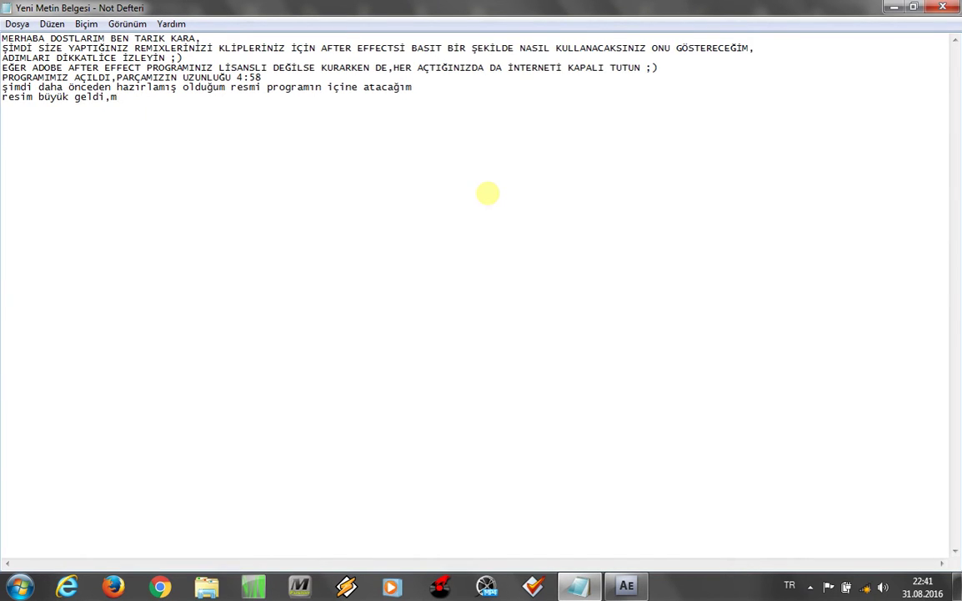
text(l )
text(l )
text(tacağiz)
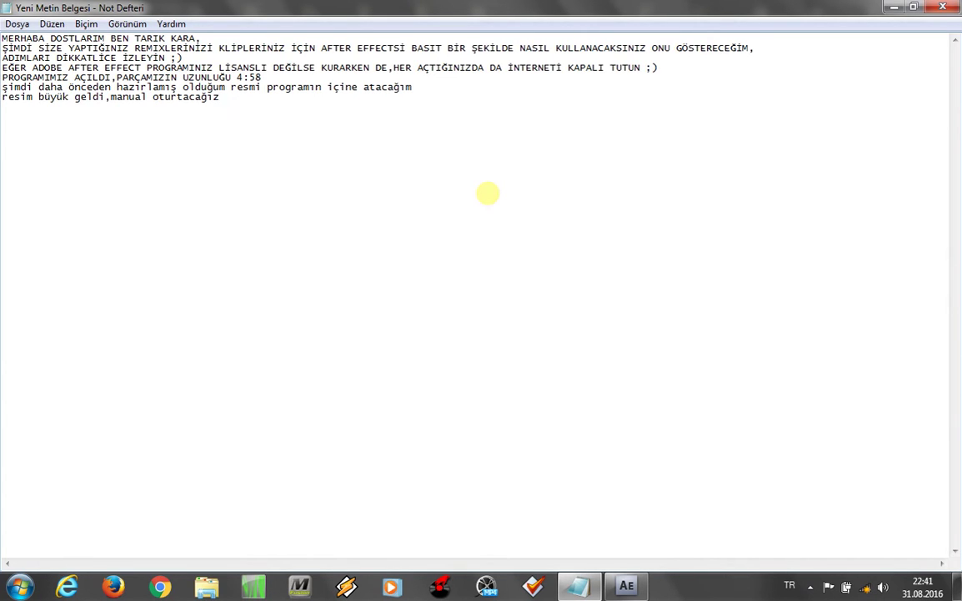
text(...)
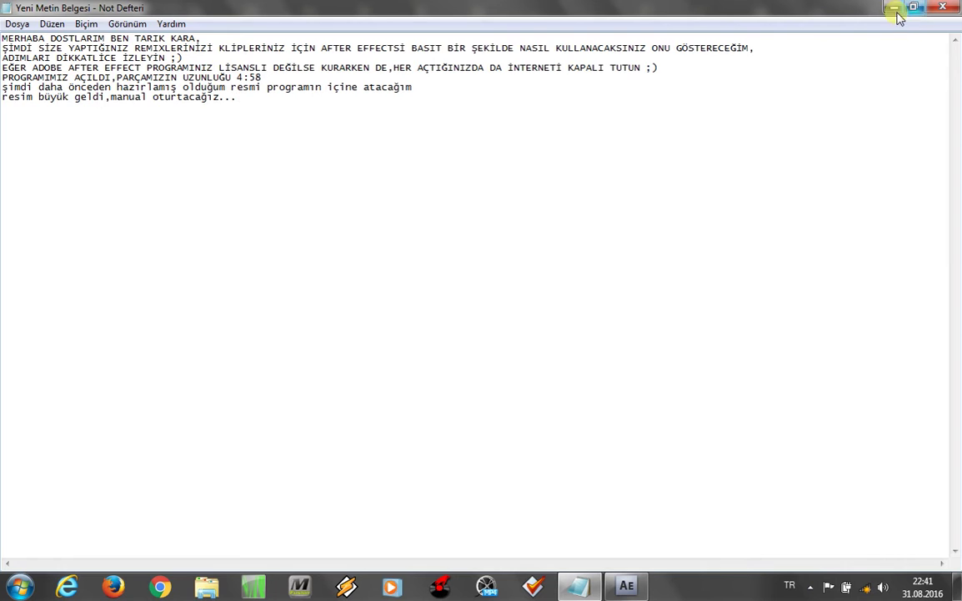
Step: Scale and reposition the Michael Jackson image layer by its handles to fill the composition frame
click(892, 12)
mouse_move(485, 209)
mouse_down()
mouse_move(498, 223)
mouse_move(552, 240)
mouse_up()
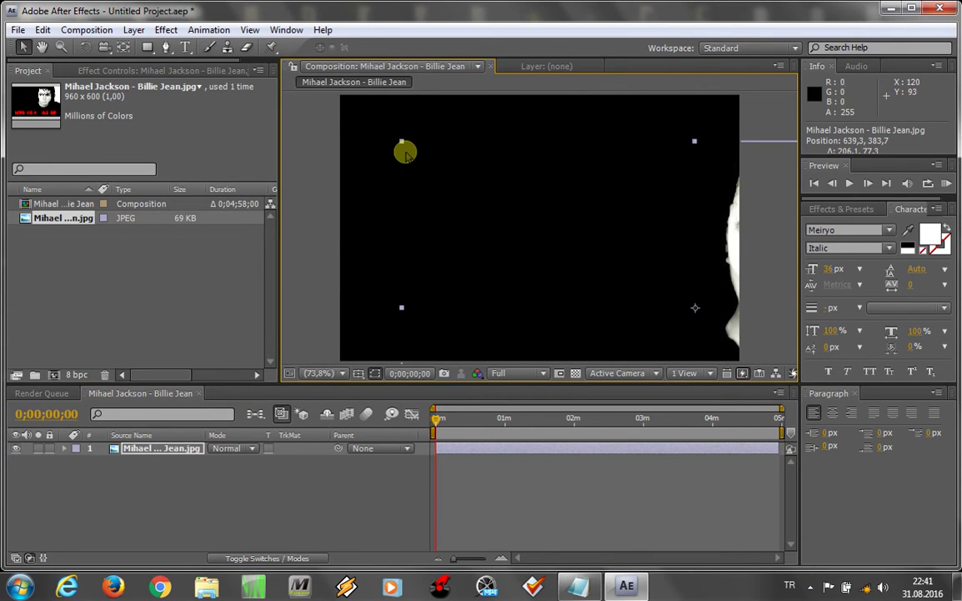
mouse_move(401, 149)
mouse_down()
mouse_move(668, 294)
mouse_move(533, 200)
mouse_up()
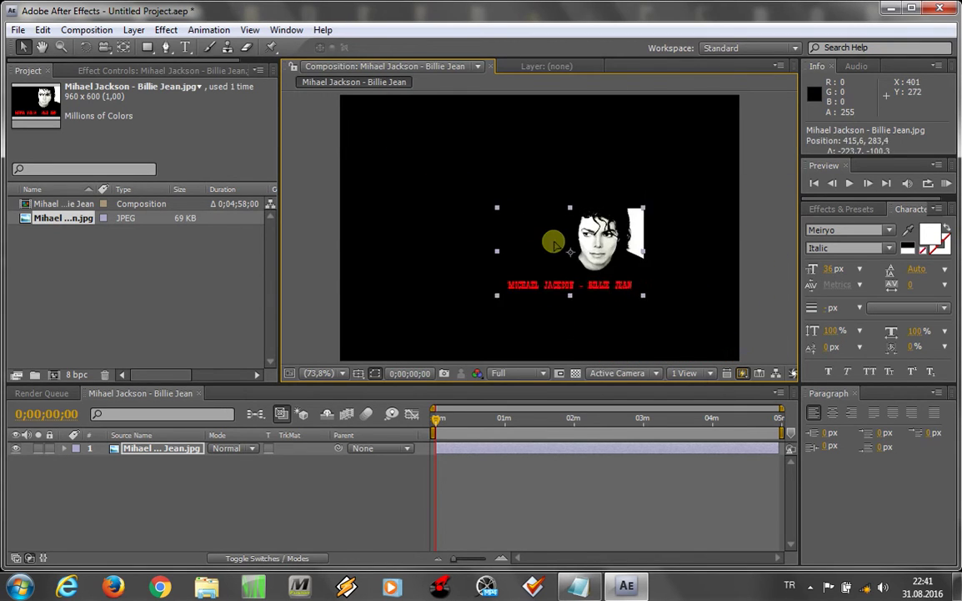
mouse_move(465, 263)
mouse_down()
mouse_move(435, 292)
mouse_move(415, 364)
mouse_up()
drag(522, 218, 522, 253)
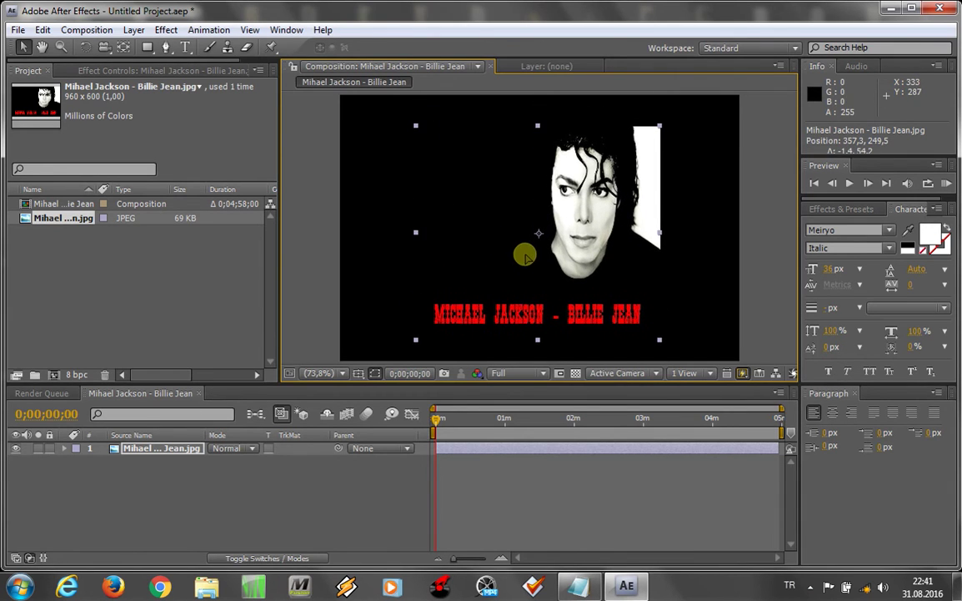
drag(414, 234, 355, 242)
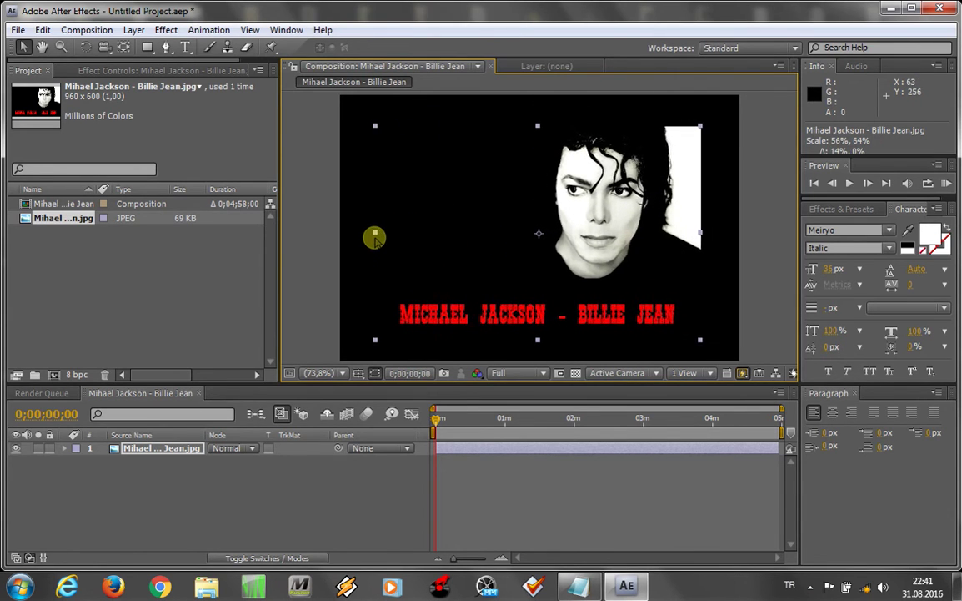
drag(538, 126, 540, 104)
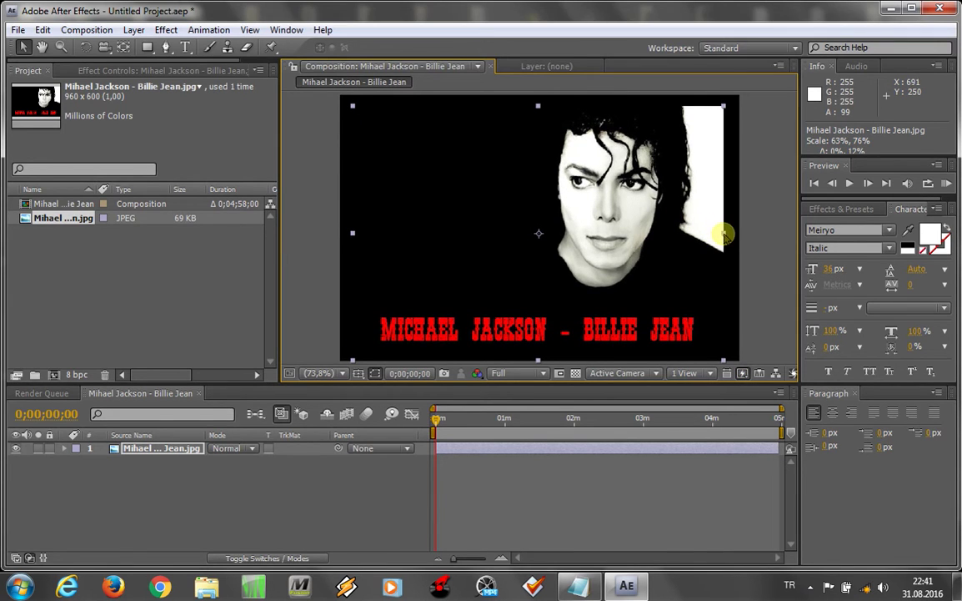
drag(724, 232, 734, 238)
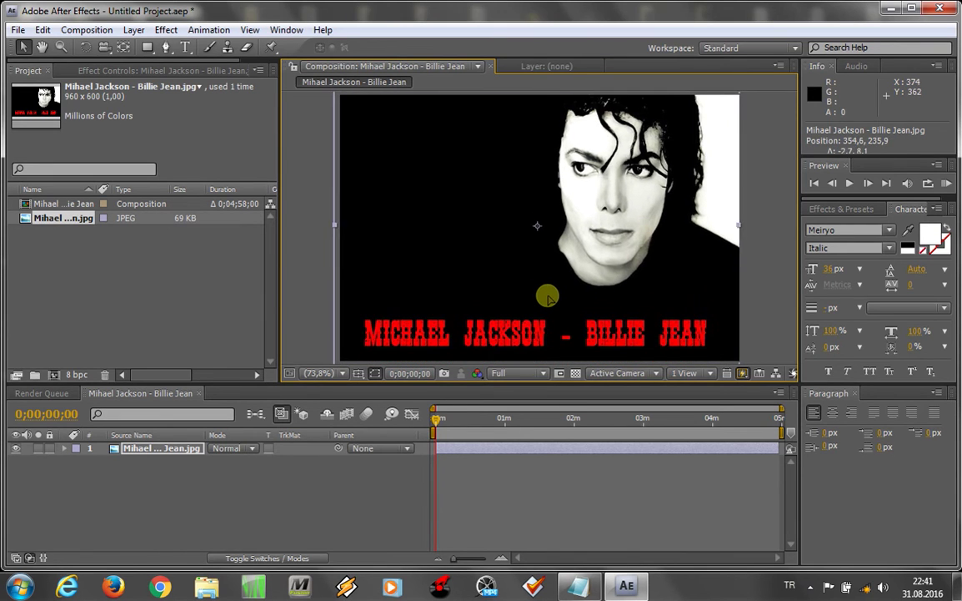
drag(550, 299, 551, 298)
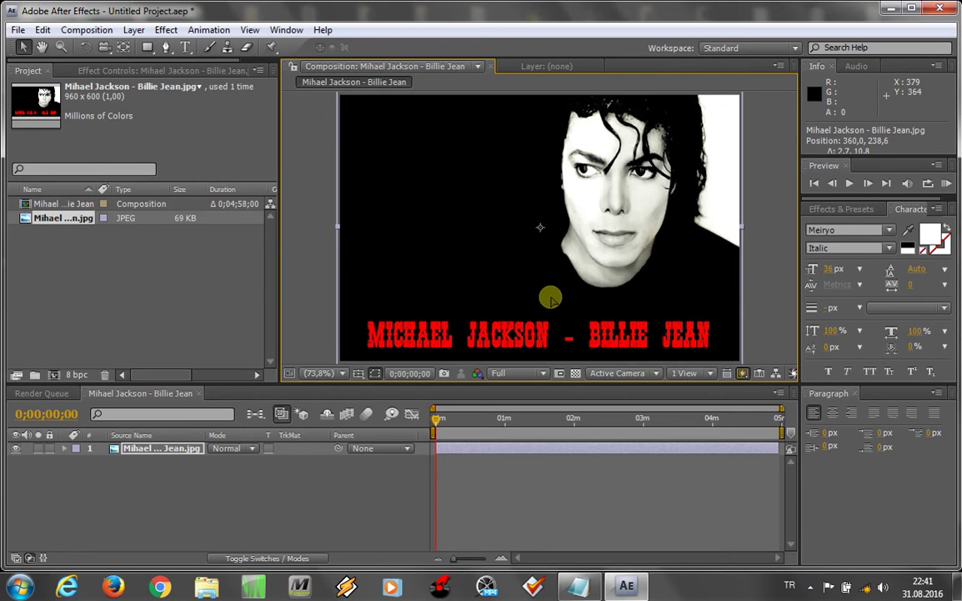
click(305, 508)
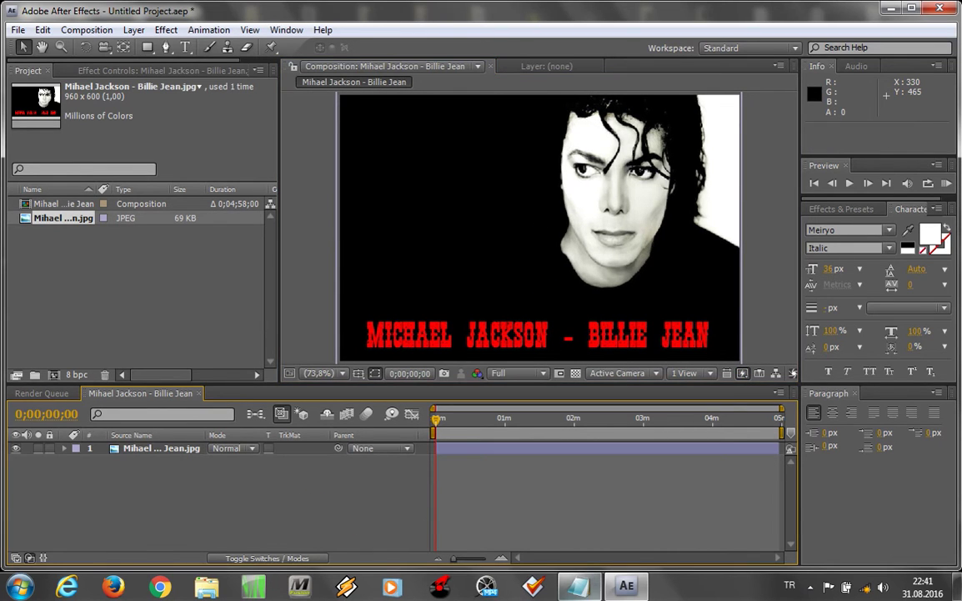
Step: Add the note line 'sıra şarkıyı programa atmakta...' in Notepad, then minimise the notes
key(alt+Tab)
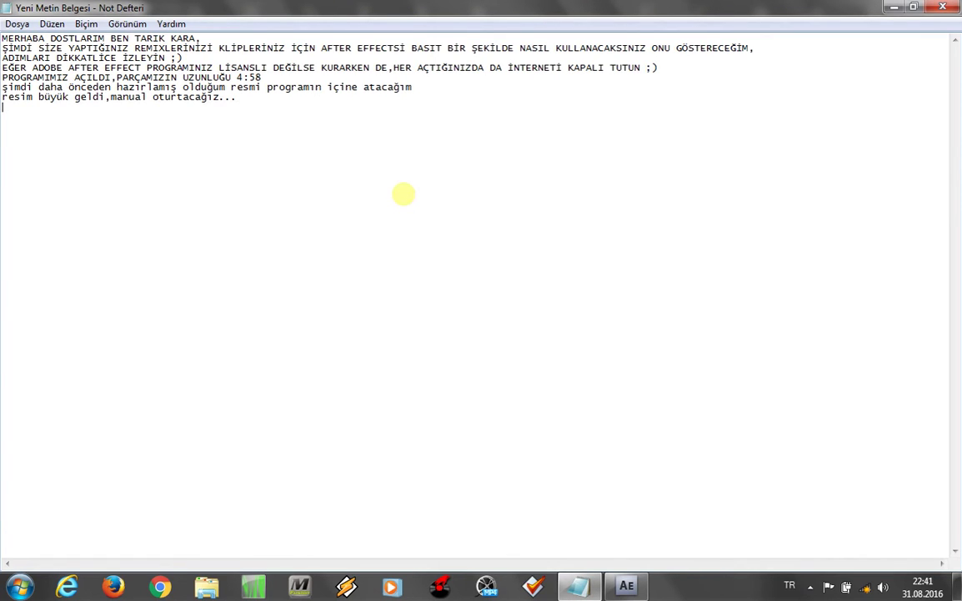
text(sırada şarkıyı p)
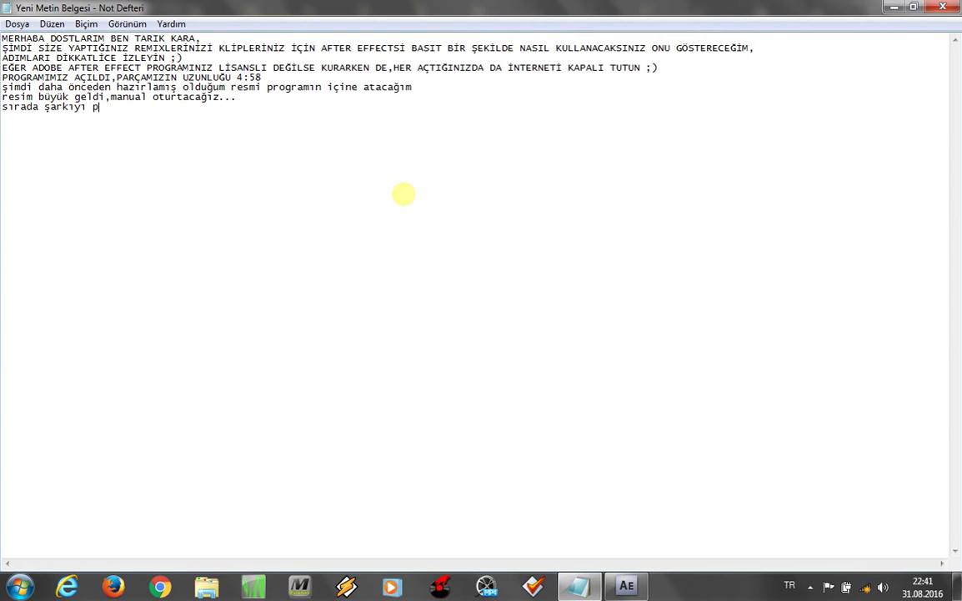
text(rama a)
text(tmakt)
text(a)
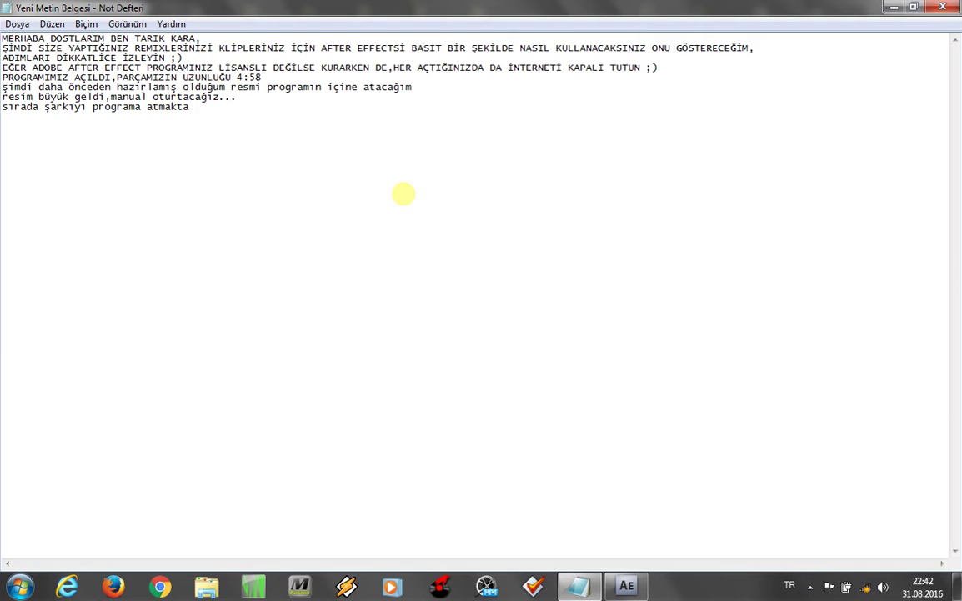
click(40, 107)
key(BackSpace)
key(BackSpace)
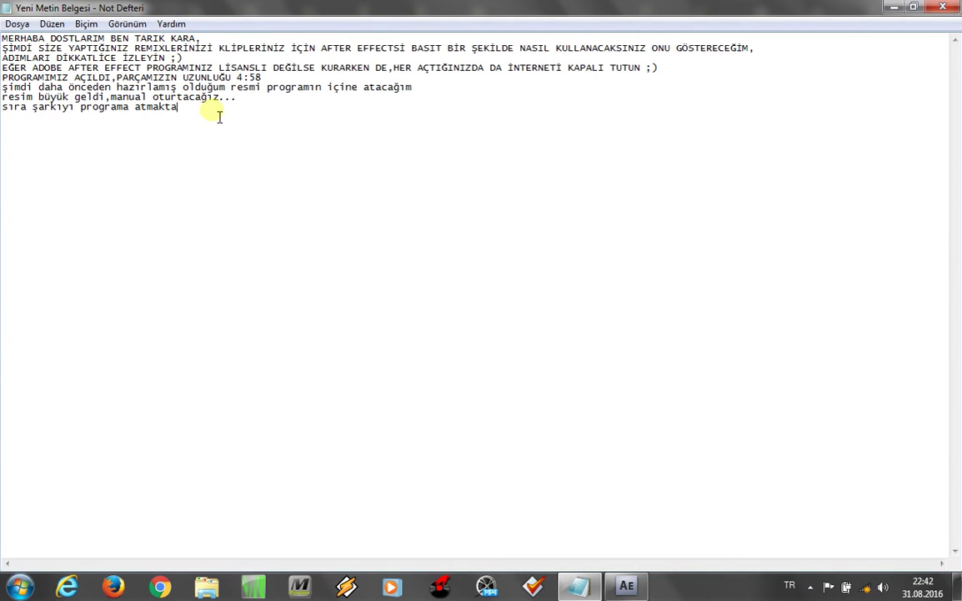
text(...)
click(890, 8)
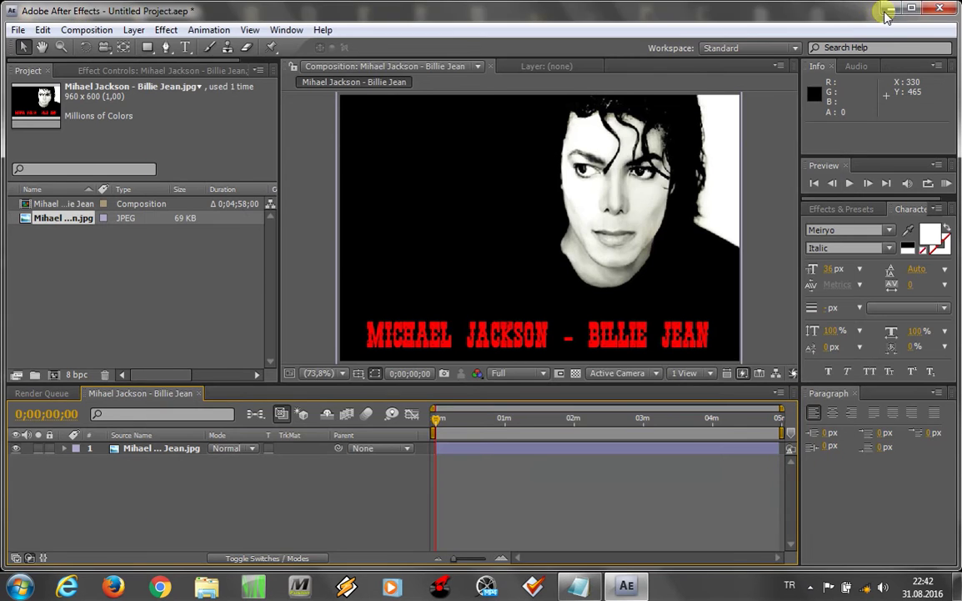
Step: Import Mihael Jackson - Billie Jean.mp3 from the desktop and place it as layer 2 under the image
click(889, 9)
click(84, 254)
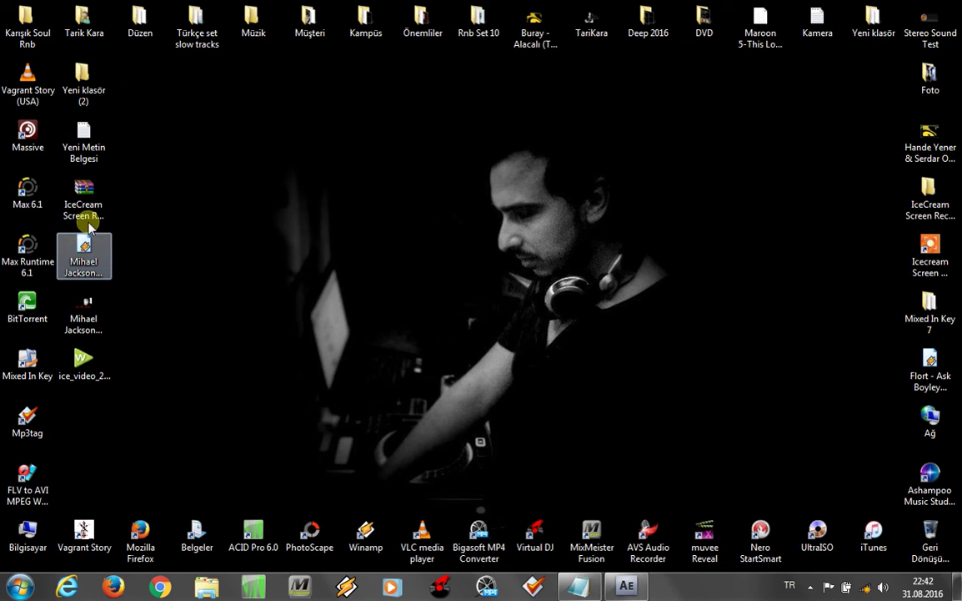
mouse_move(92, 248)
mouse_down()
mouse_move(552, 296)
mouse_move(634, 592)
mouse_move(168, 273)
mouse_up()
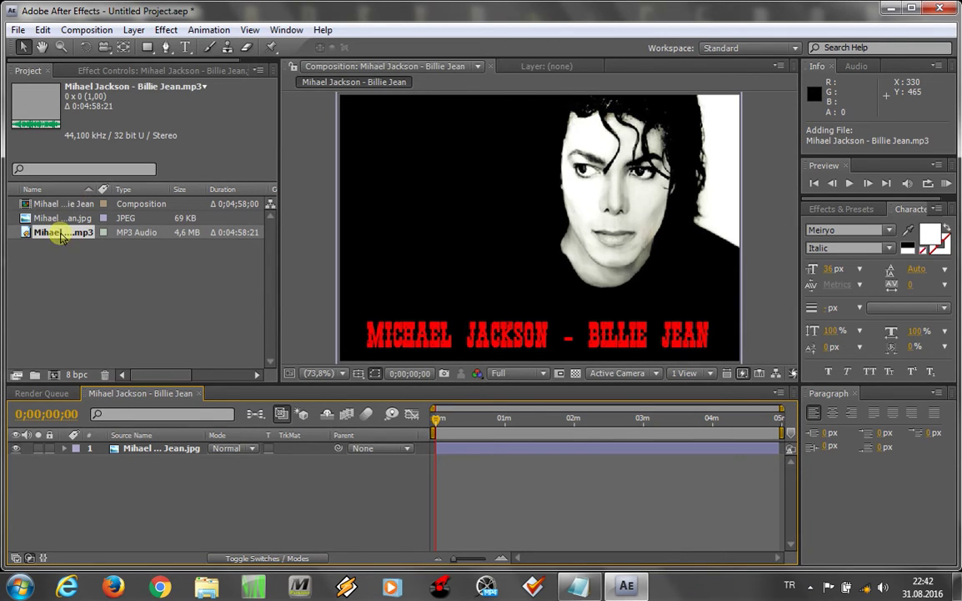
drag(61, 237, 129, 484)
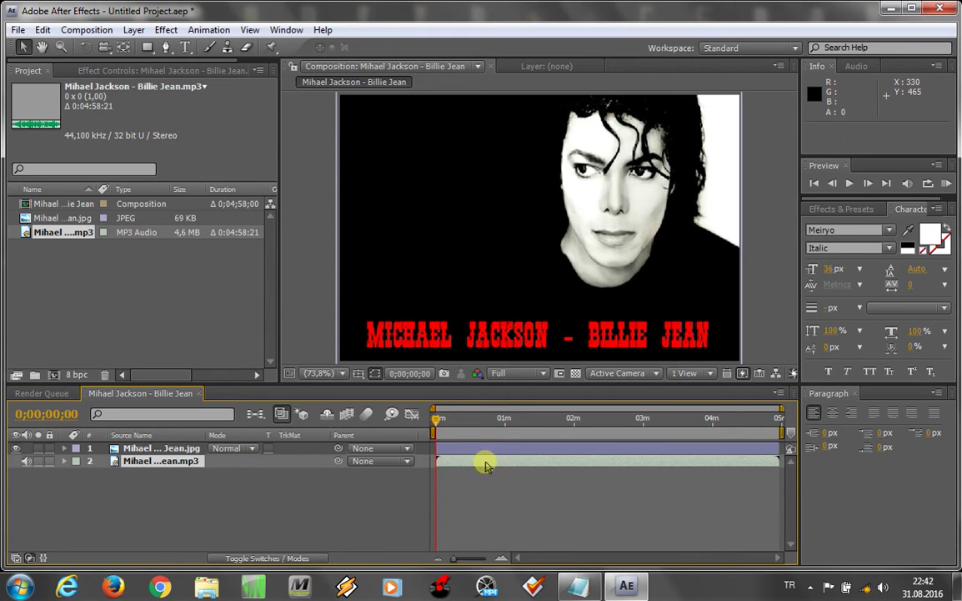
click(587, 593)
Step: Add the ninth note line 'sıra ekolayzırı ayarlamak...' and return to After Effects
key(Return)
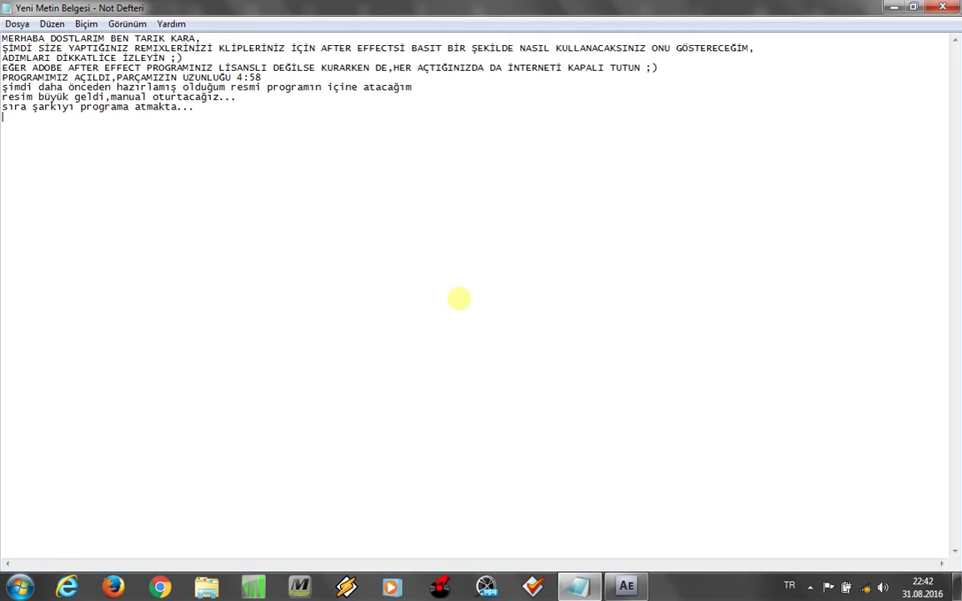
text(sırad)
text(kol)
text(rı)
text(lamak)
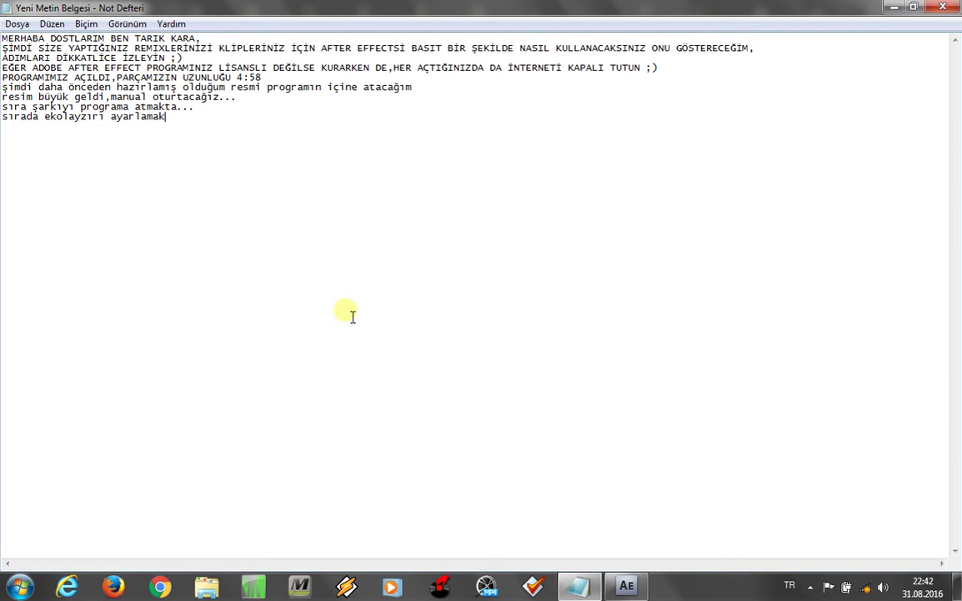
click(39, 117)
key(BackSpace)
key(BackSpace)
click(180, 134)
text(...)
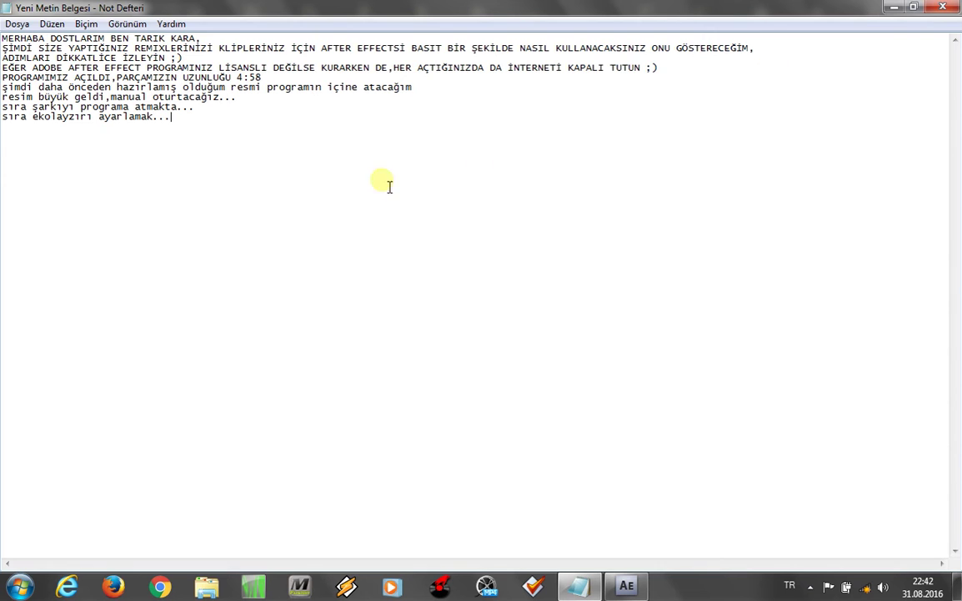
click(895, 8)
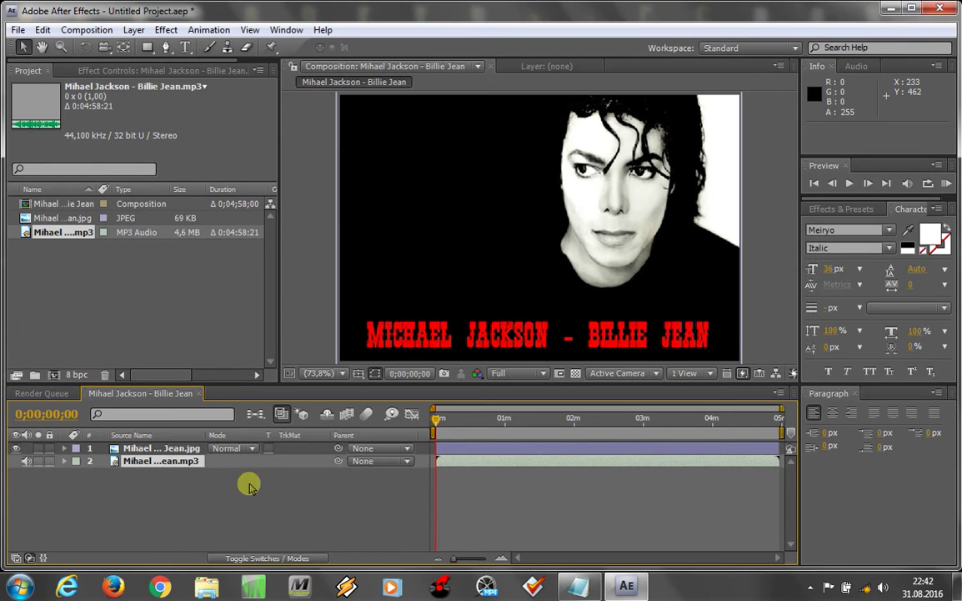
Step: Look through the timeline's New context menu without adding anything, then bring Notepad forward
right_click(200, 502)
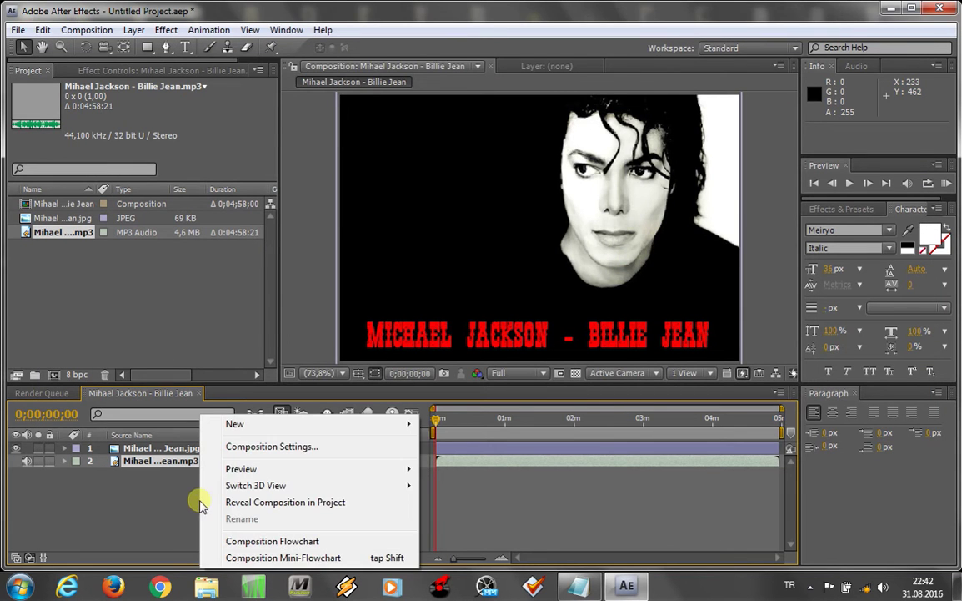
mouse_move(414, 425)
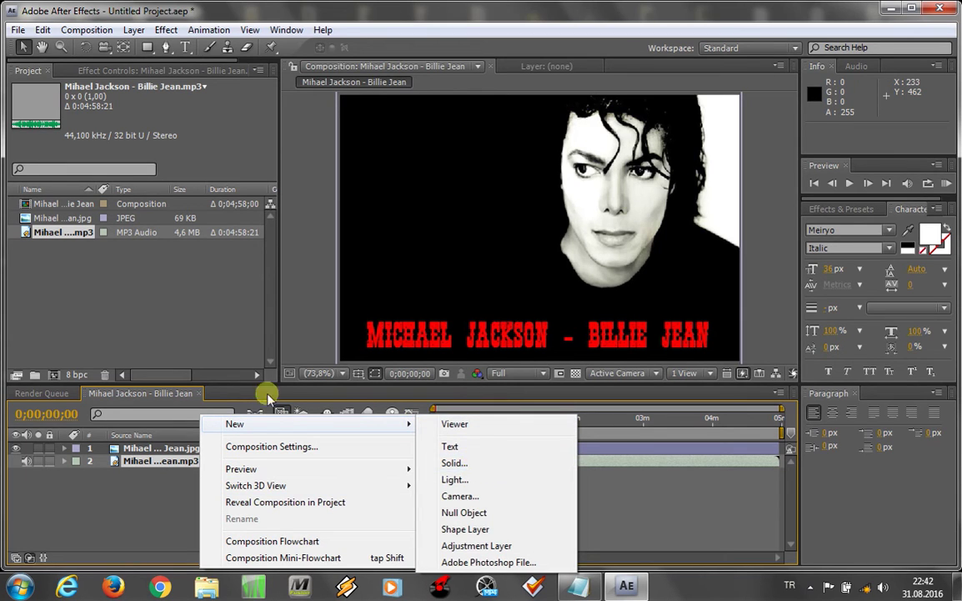
click(74, 504)
right_click(152, 504)
mouse_move(224, 428)
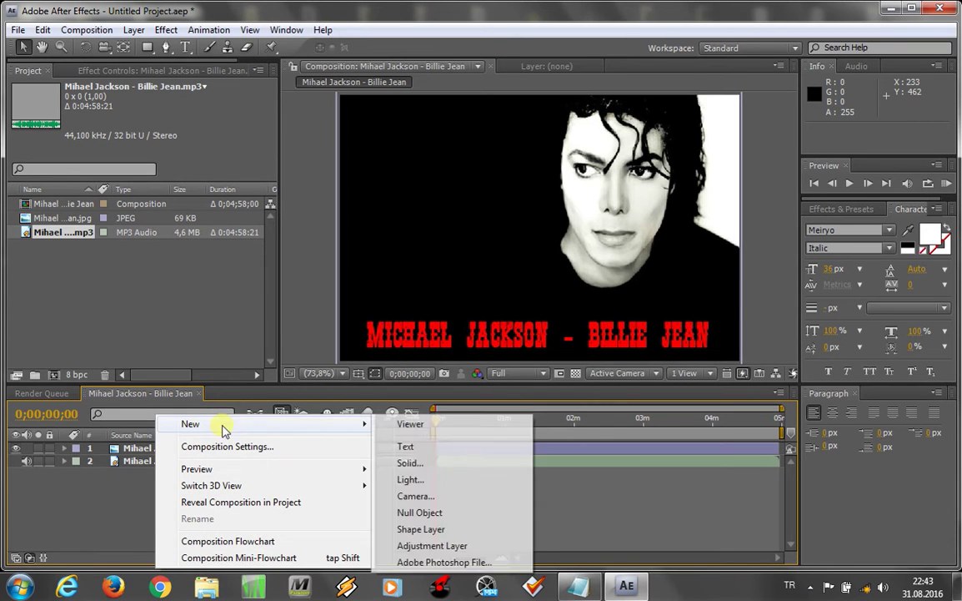
click(75, 499)
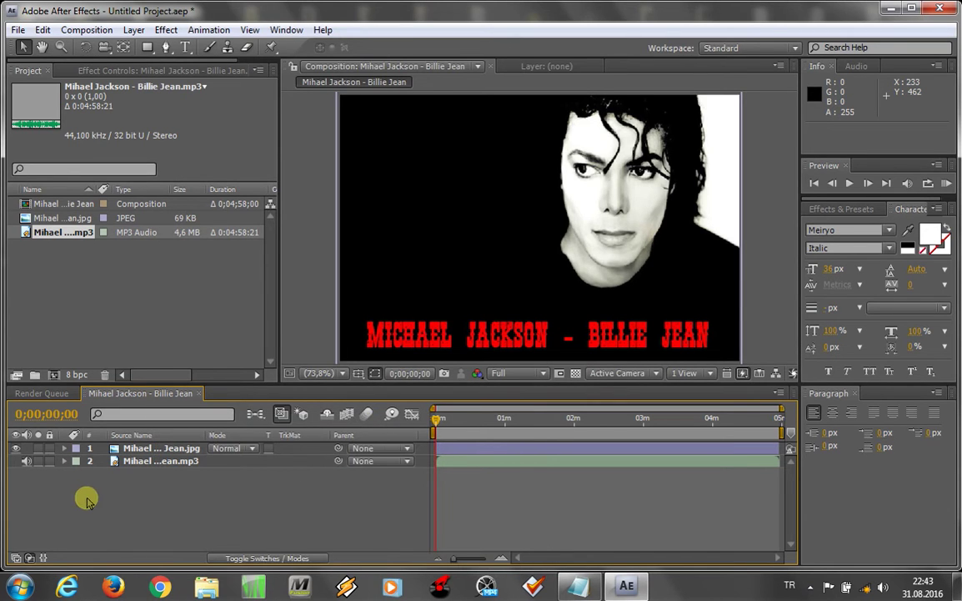
click(583, 585)
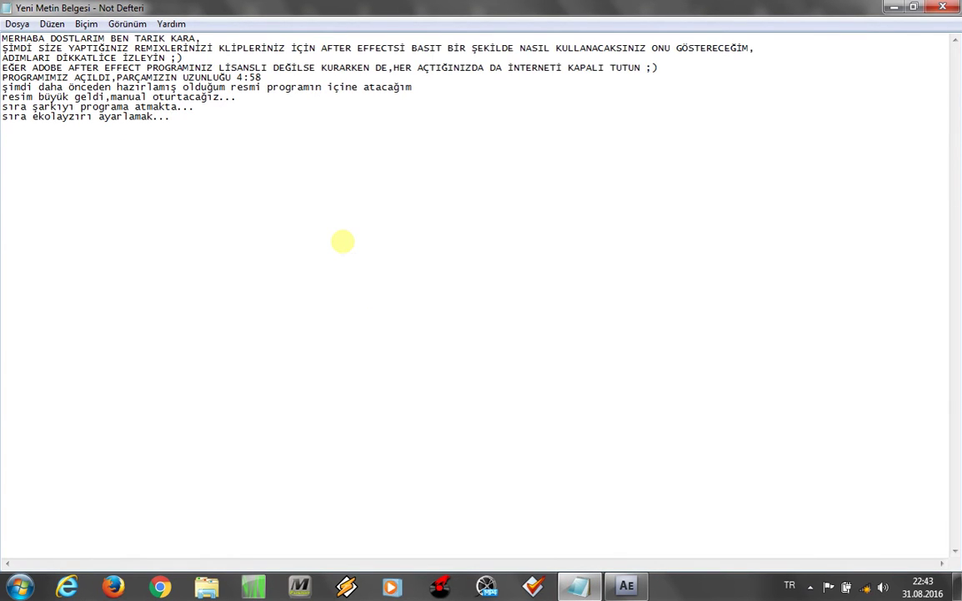
Step: Add the note line "boşluğa gelip mouse'u sağ tıklıyoruz" and minimise Notepad
text(boşlı)
text(uğa ge)
text(lip mouse'u)
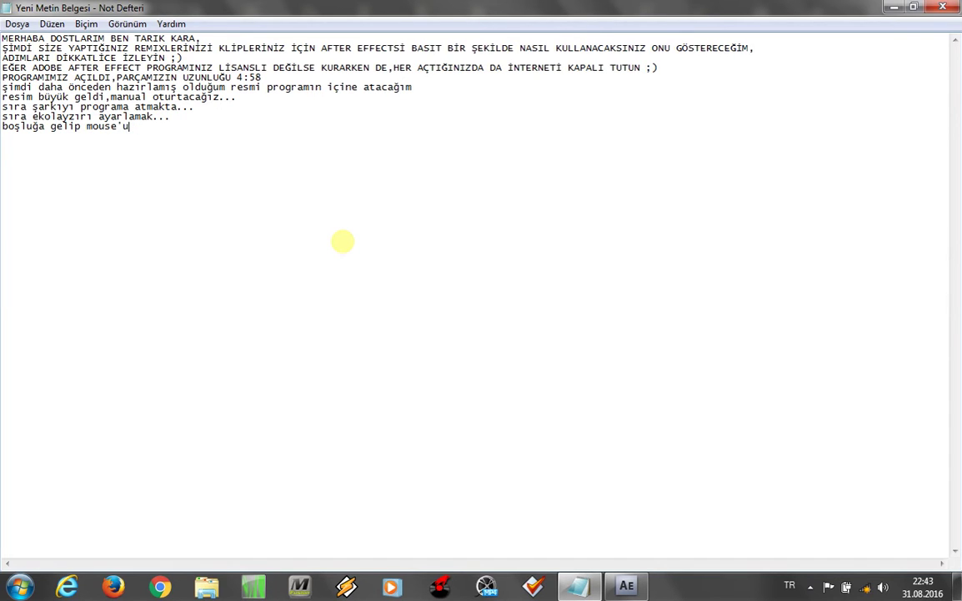
text(ğ t)
text(ıklıyoruz)
click(893, 6)
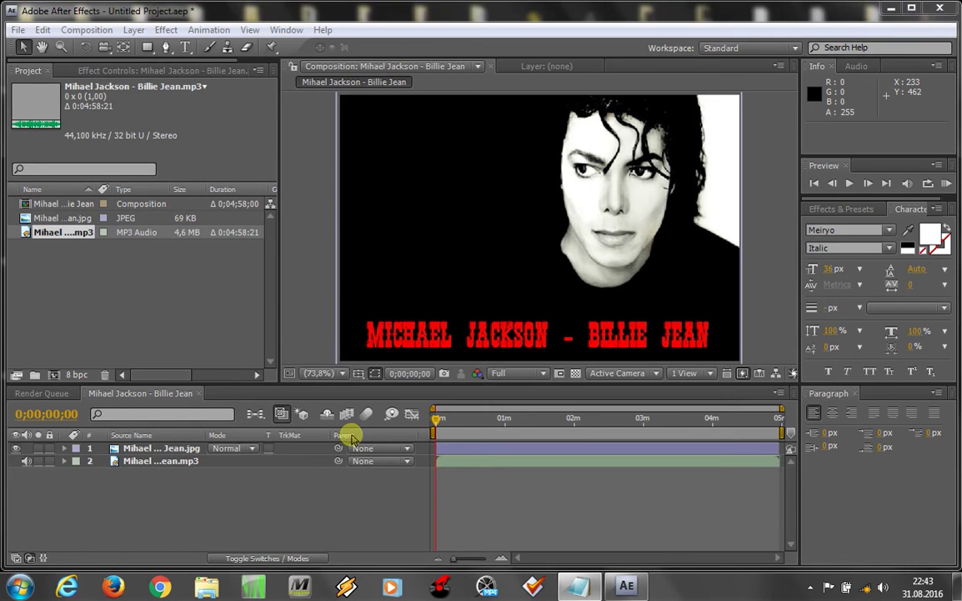
Step: Create a new solid layer named 'Audio Spectrum', copying the name before confirming
right_click(246, 484)
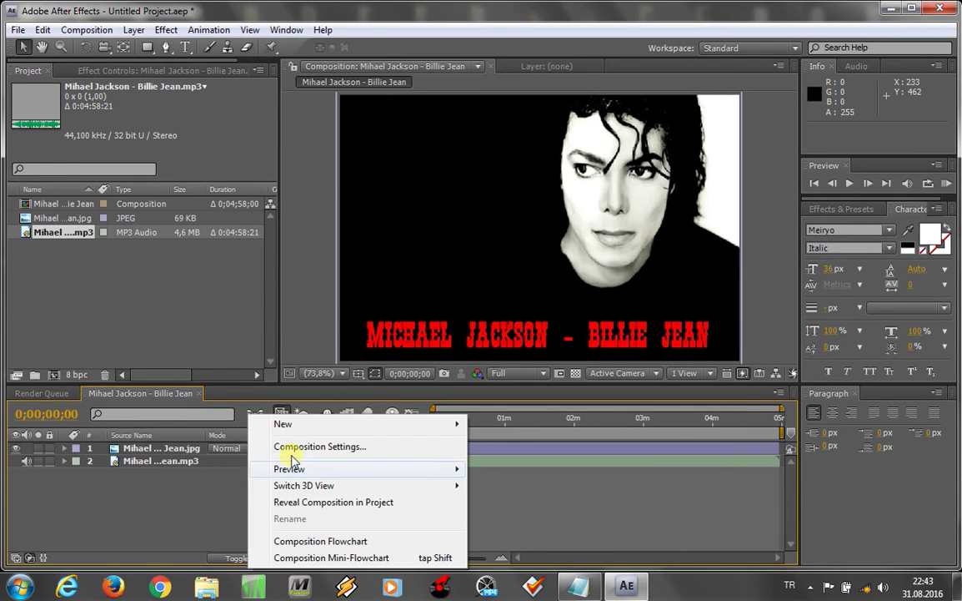
mouse_move(455, 425)
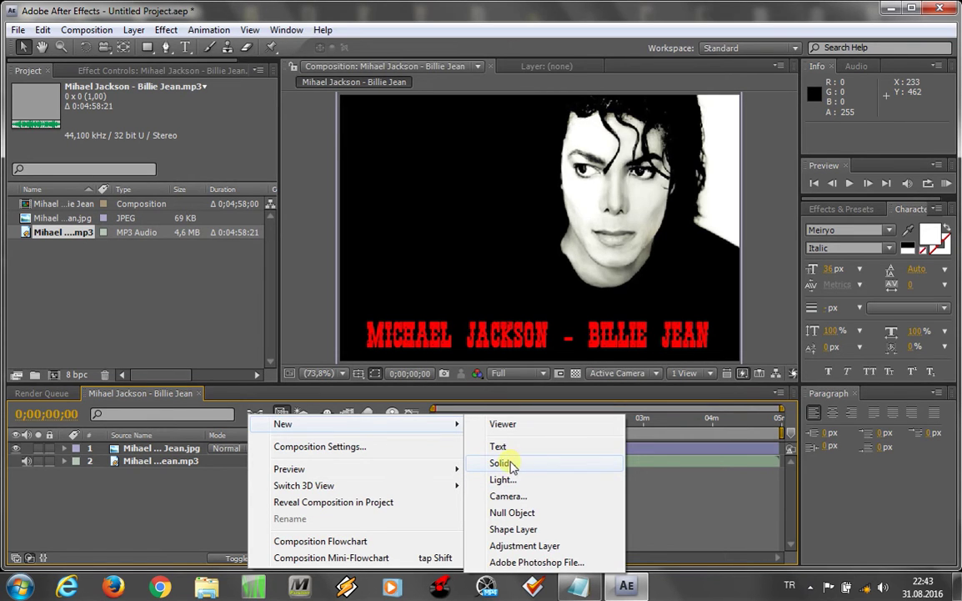
click(510, 464)
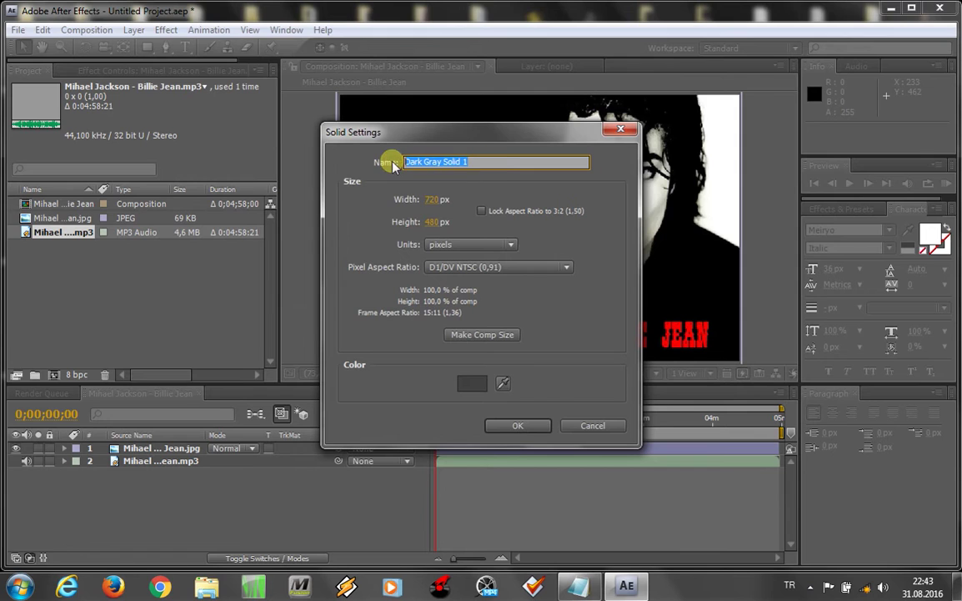
key(BackSpace)
text(Audio Spectrum)
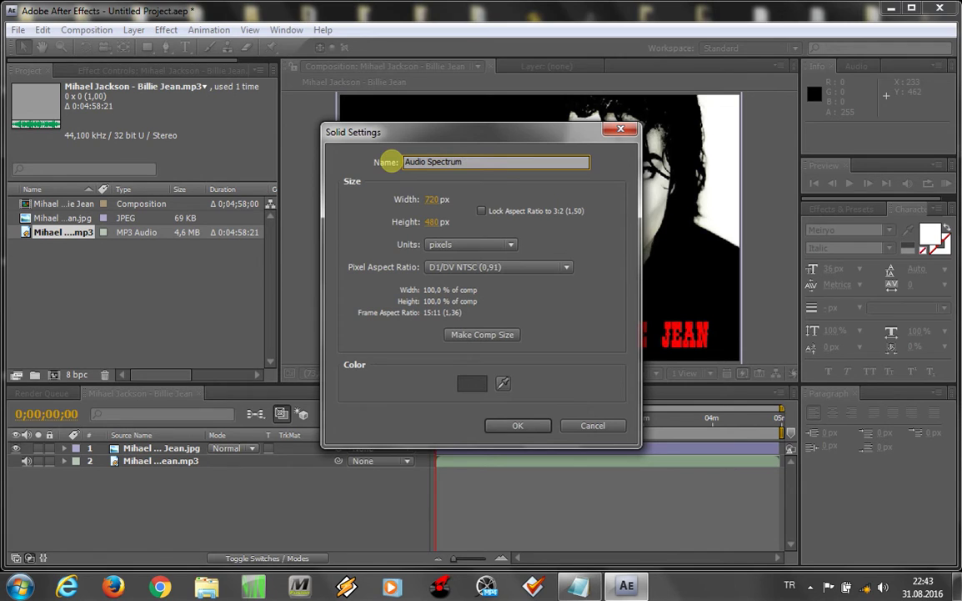
drag(464, 162, 395, 167)
right_click(417, 165)
click(442, 212)
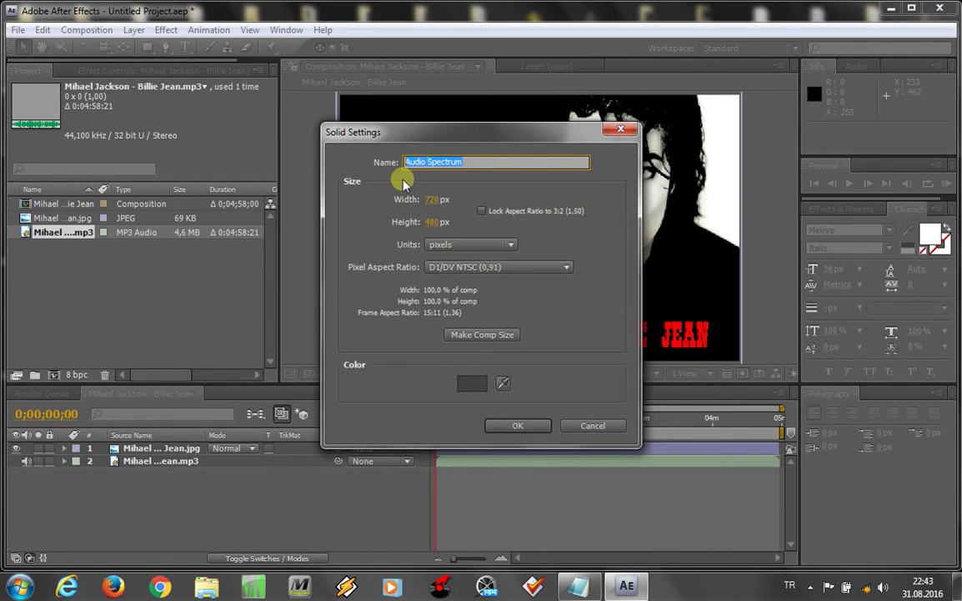
click(517, 426)
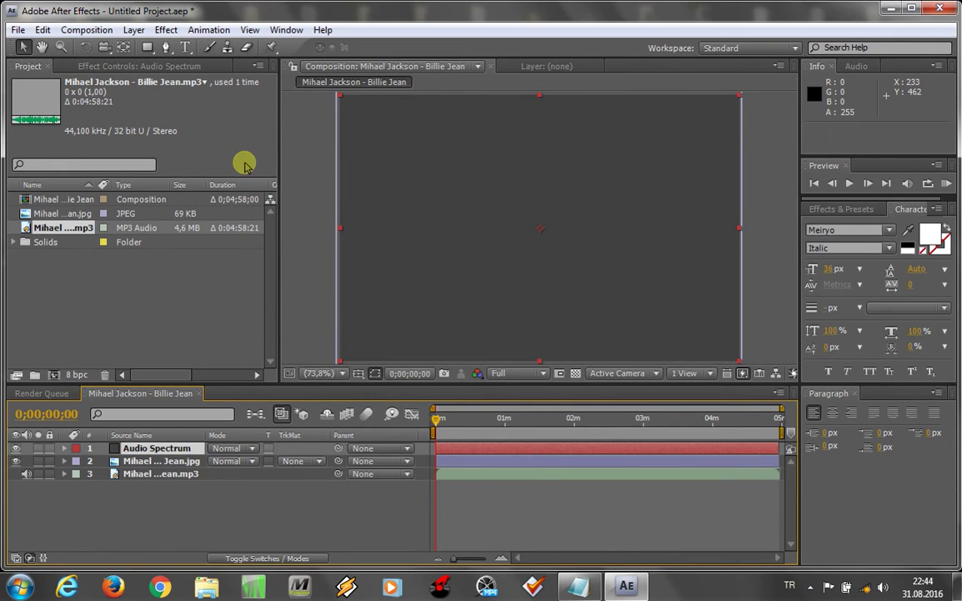
Step: Add the note line 'neden Audio Spectrum yazdım,çünkü efecktlerden onu bulacağız' with the name pasted in
click(577, 585)
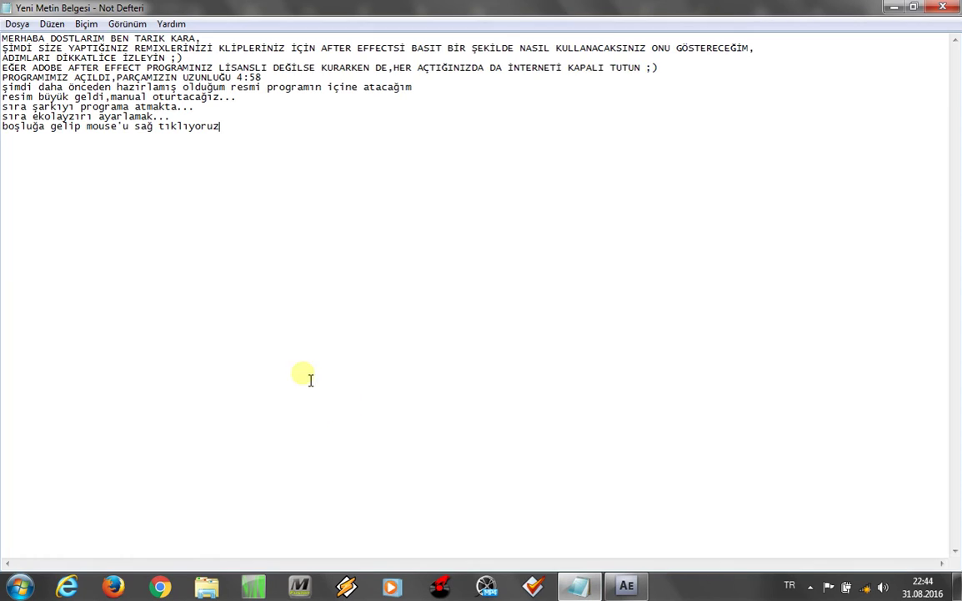
key(Return)
text(neden)
right_click(109, 170)
click(150, 234)
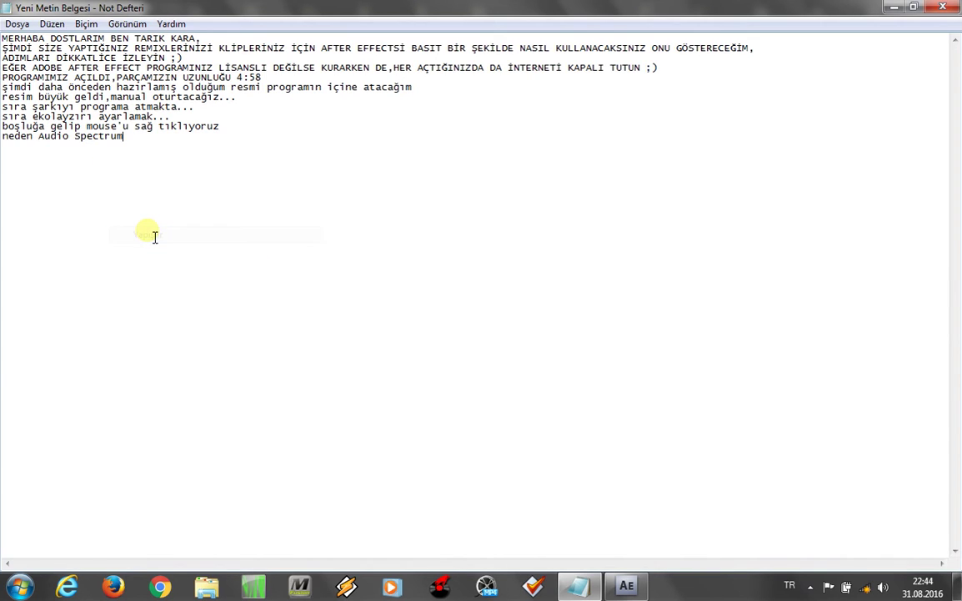
text( y)
text(azdım,çünkü efecktlerden)
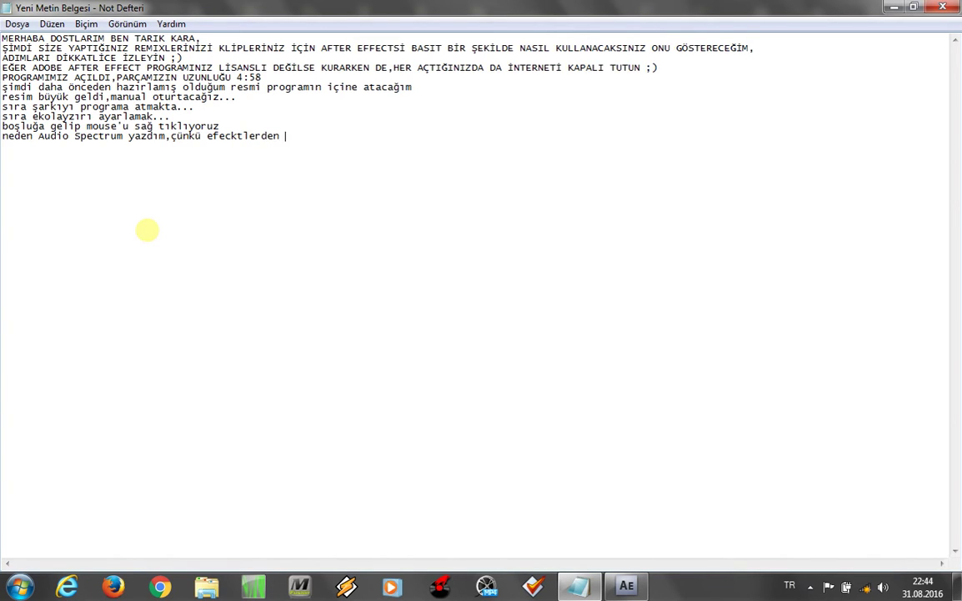
text(ulacağız)
click(899, 12)
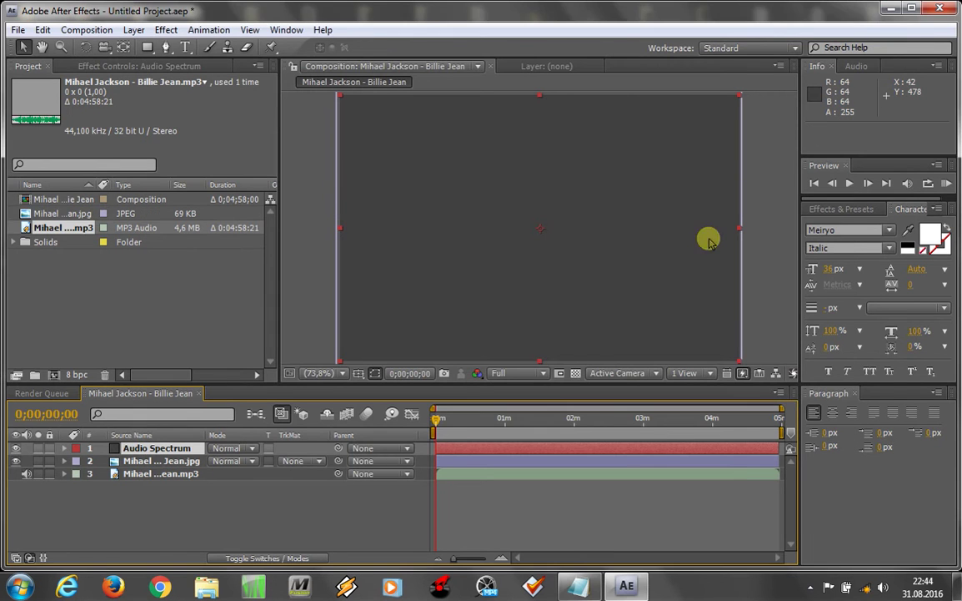
Step: Apply Effect > Generate > Audio Spectrum to the Audio Spectrum solid layer
click(187, 451)
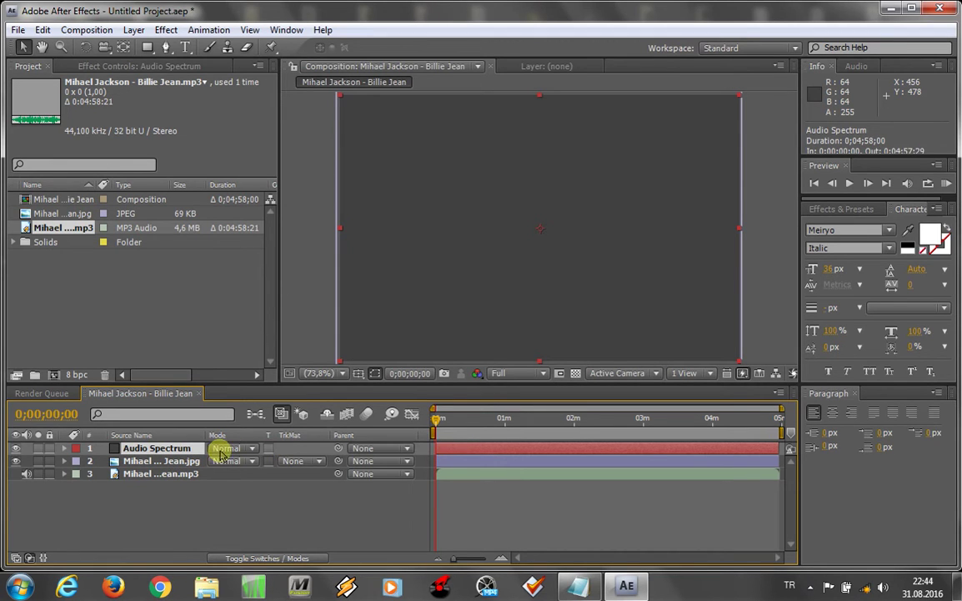
right_click(189, 451)
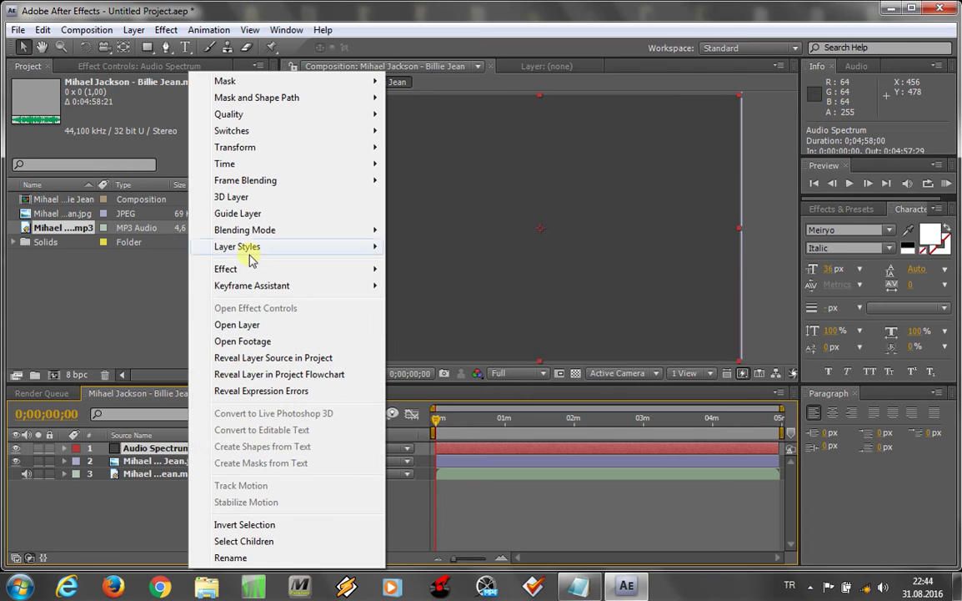
mouse_move(242, 269)
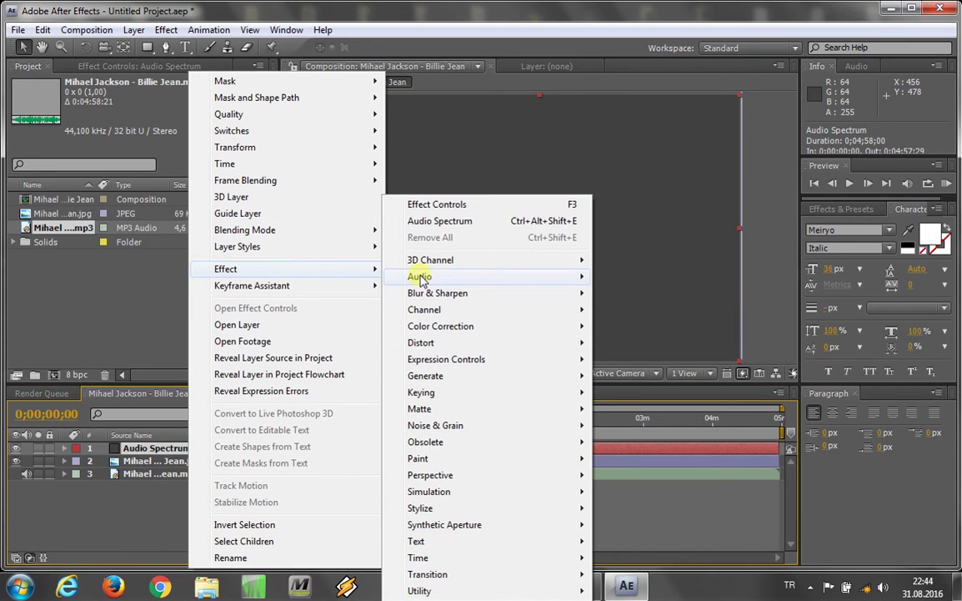
mouse_move(450, 377)
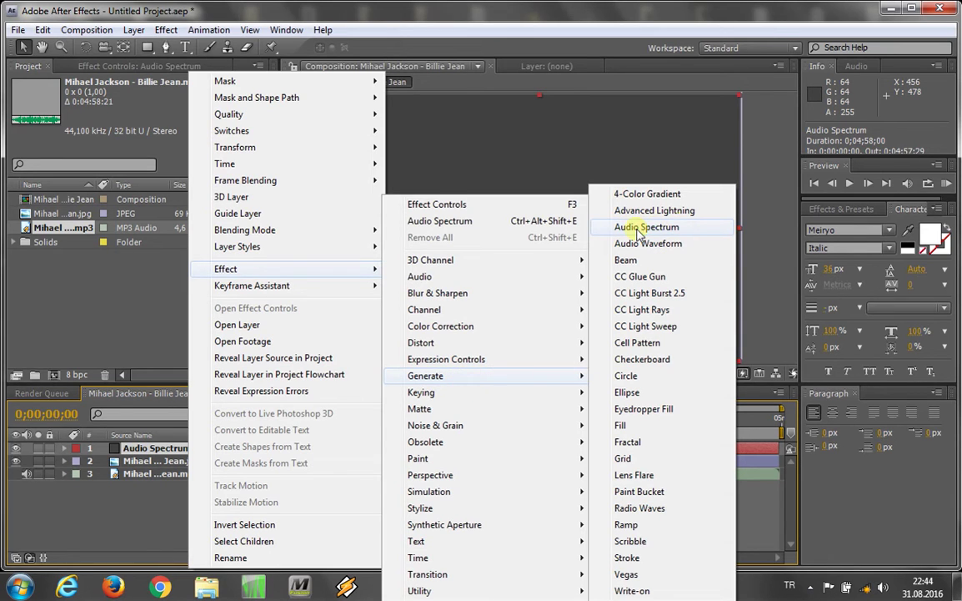
click(136, 532)
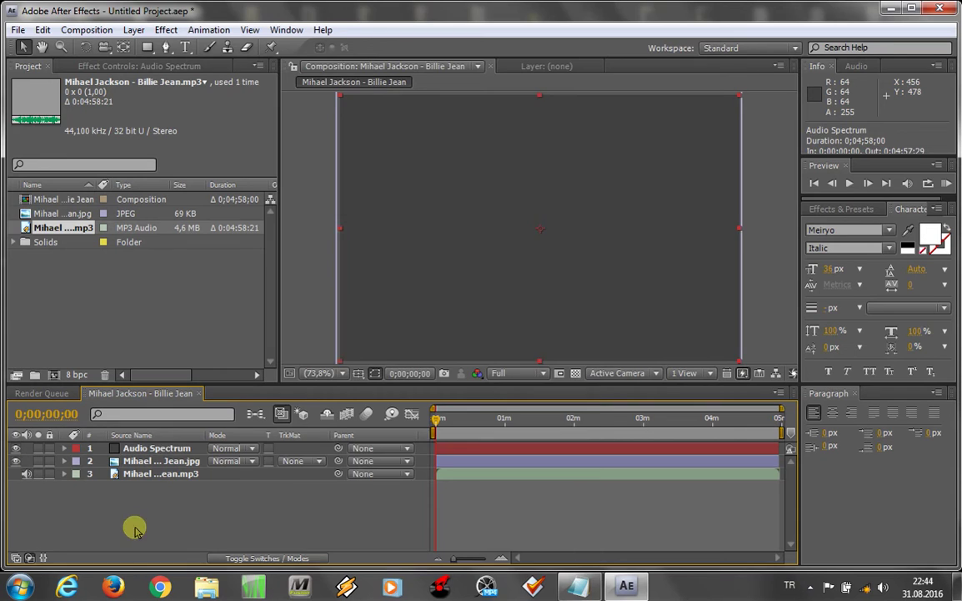
right_click(171, 451)
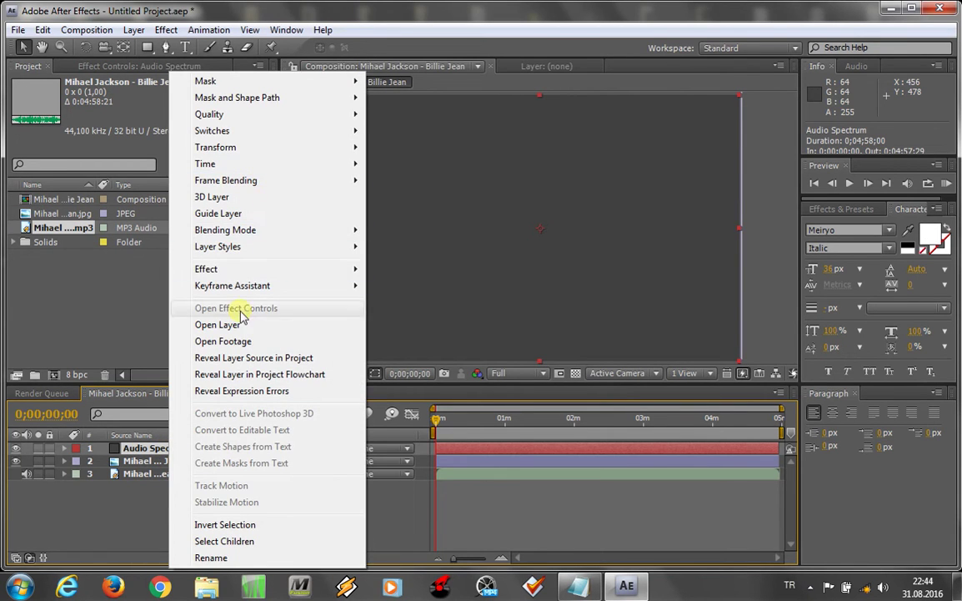
mouse_move(326, 269)
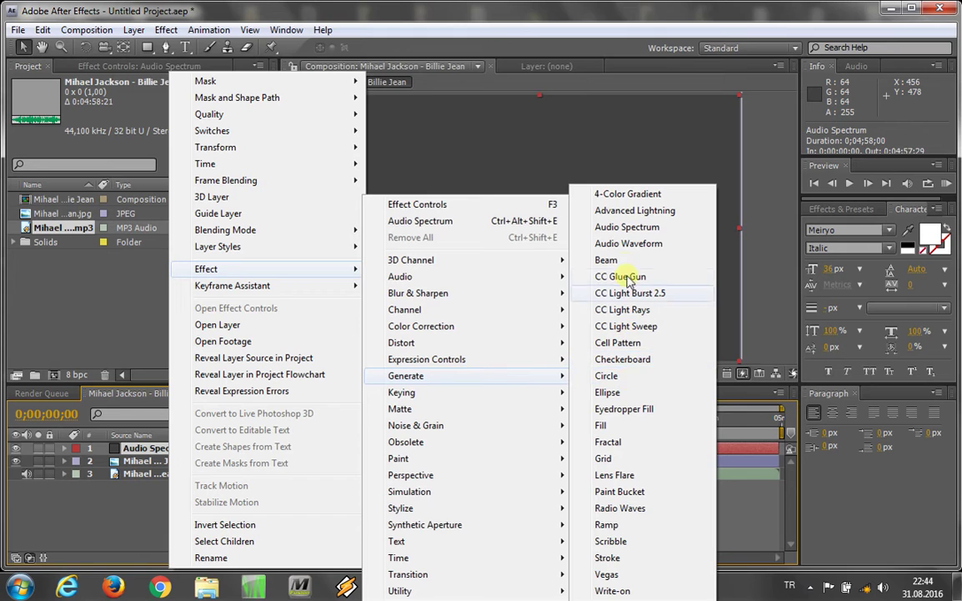
click(627, 227)
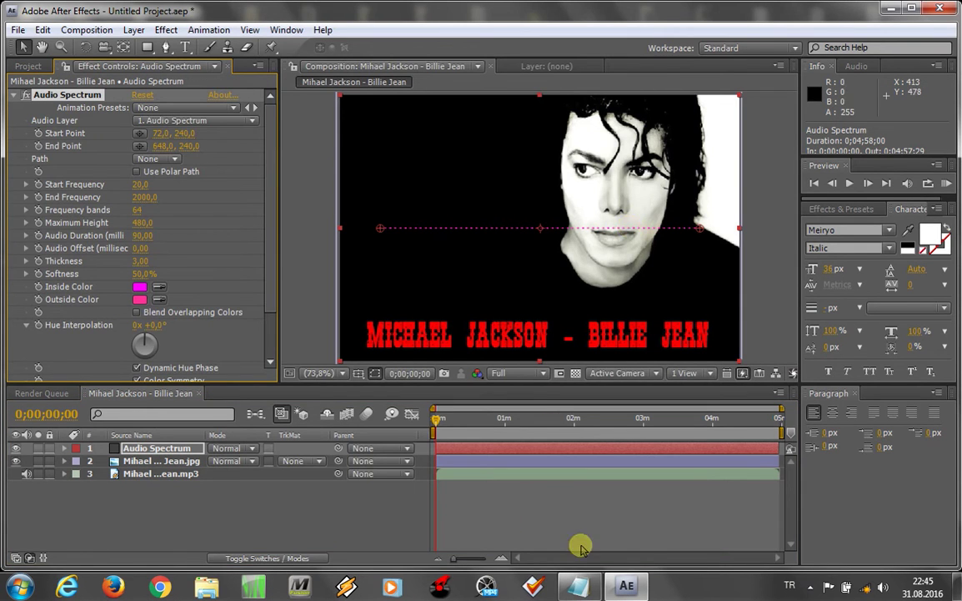
mouse_move(616, 591)
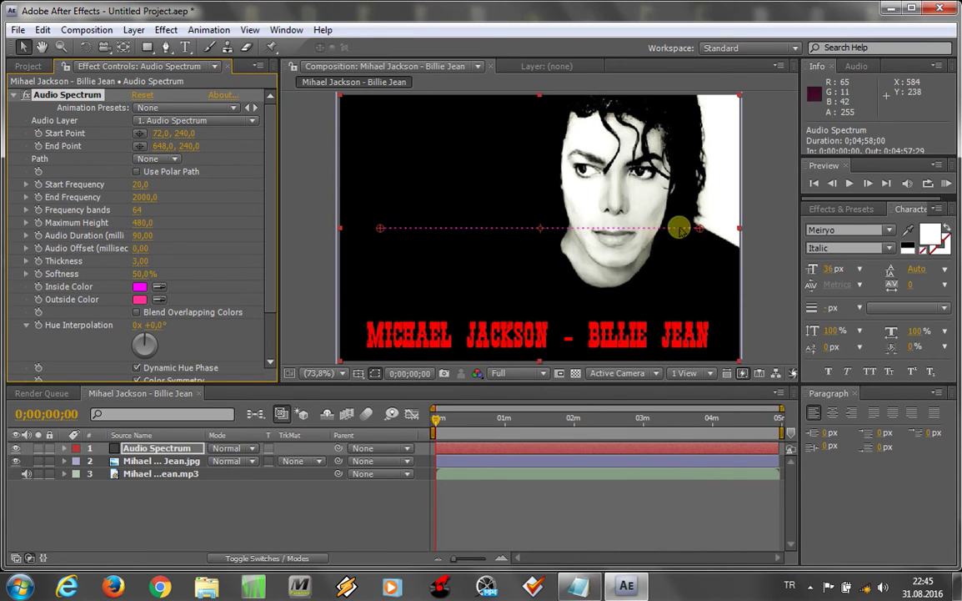
click(586, 592)
Step: Start the twelfth note line 'ekolayzır çizgimiz çıktı,işin zor kıs...' about the spectrum appearing
key(Return)
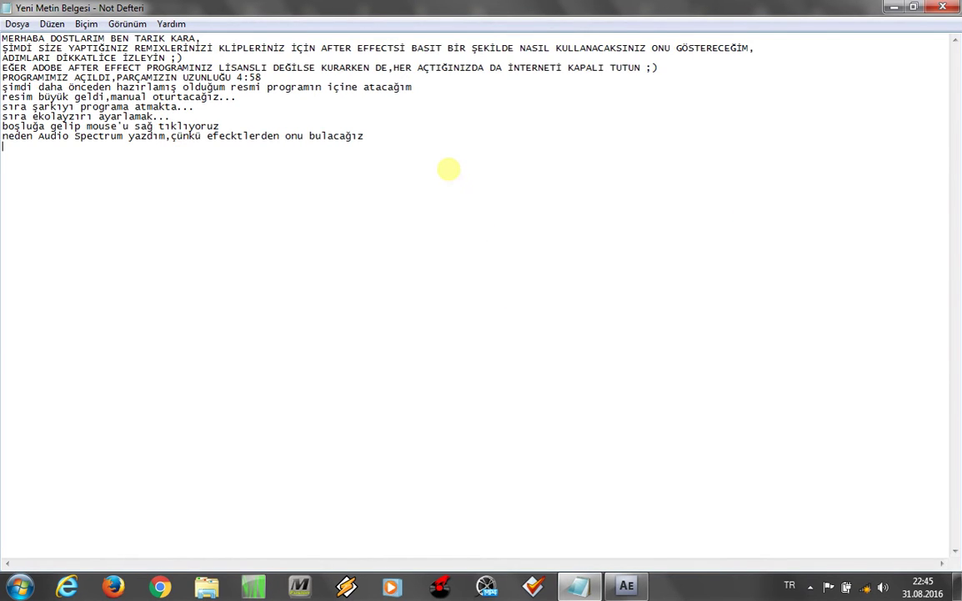
text(ekolayzır ç)
text(izgimiz ç)
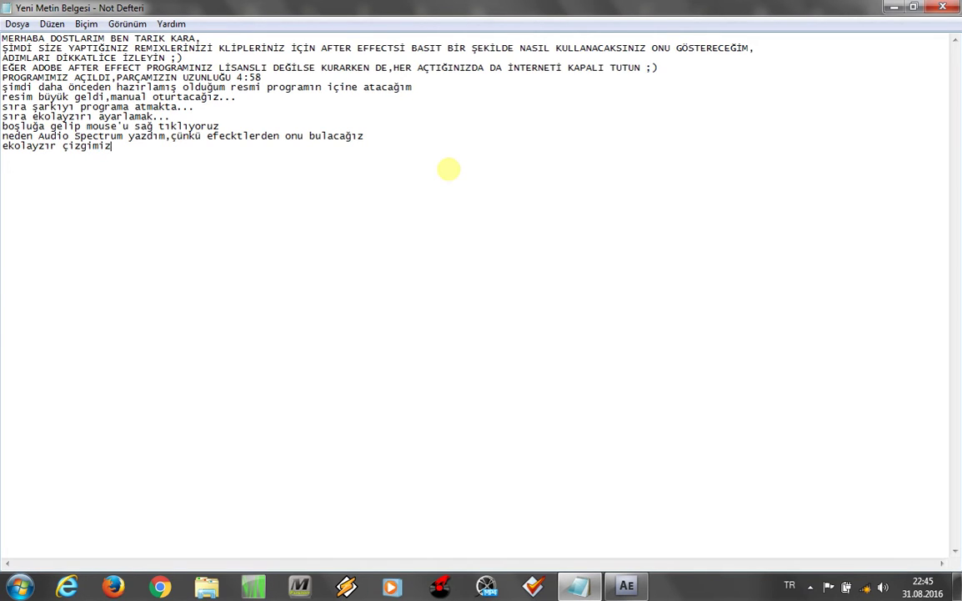
text(ıktı,)
text(işin zor)
text( kıs)
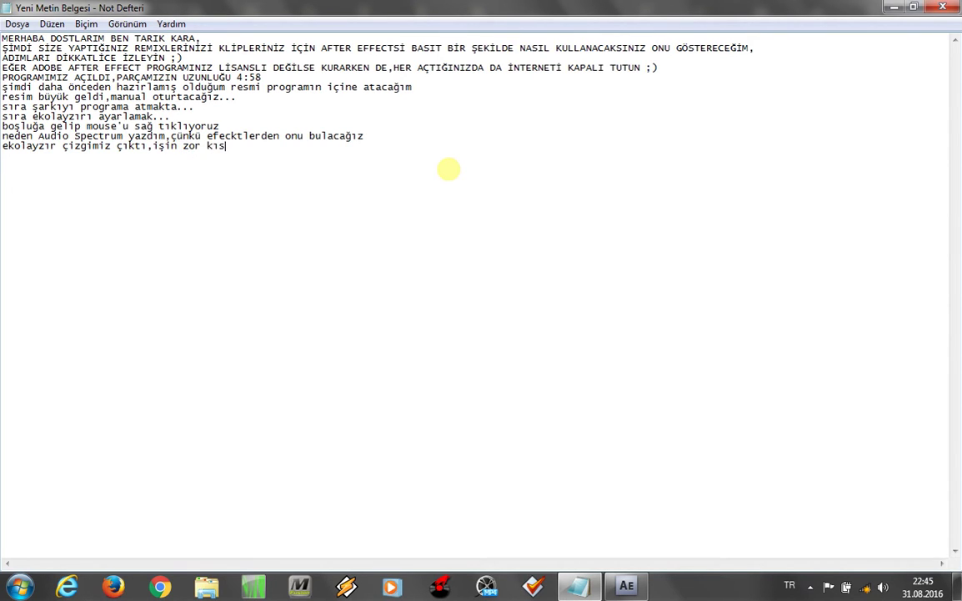
text(itti gibi,şimdi düzenlemeleerde)
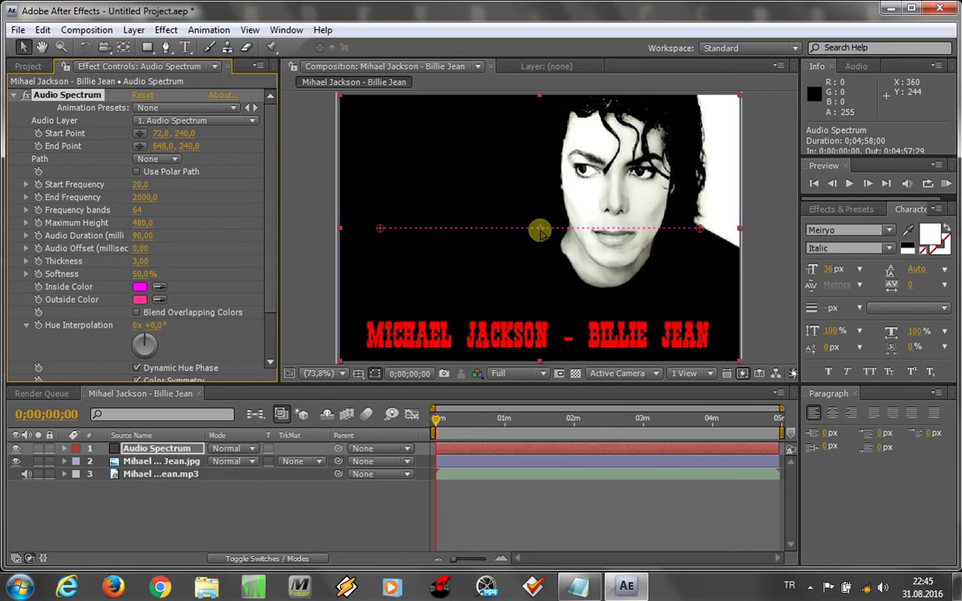
Step: Stretch the spectrum above the title: Start Point 46.2, 241.4 to End Point 654.8, 240.0
drag(534, 230, 542, 320)
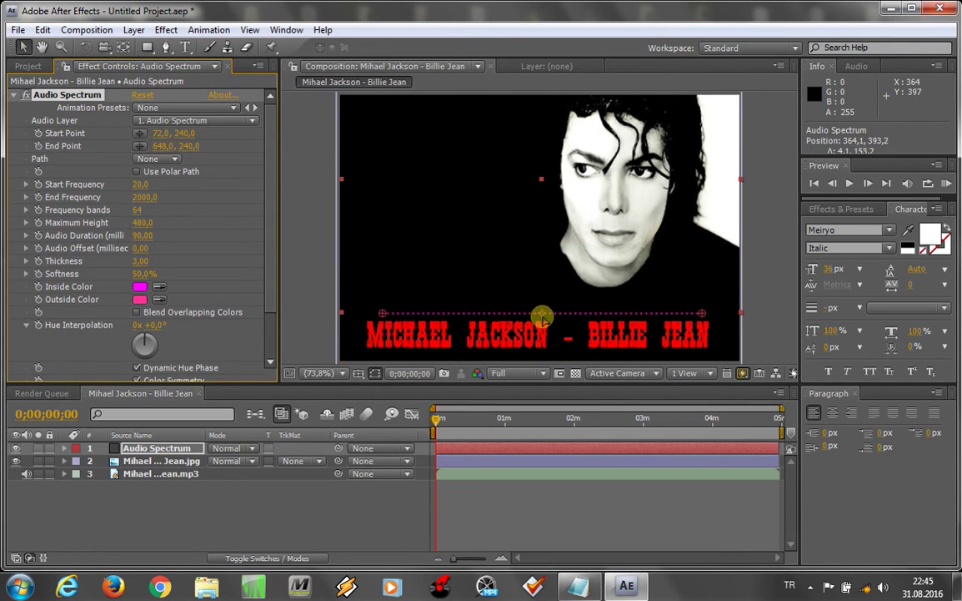
drag(542, 319, 544, 321)
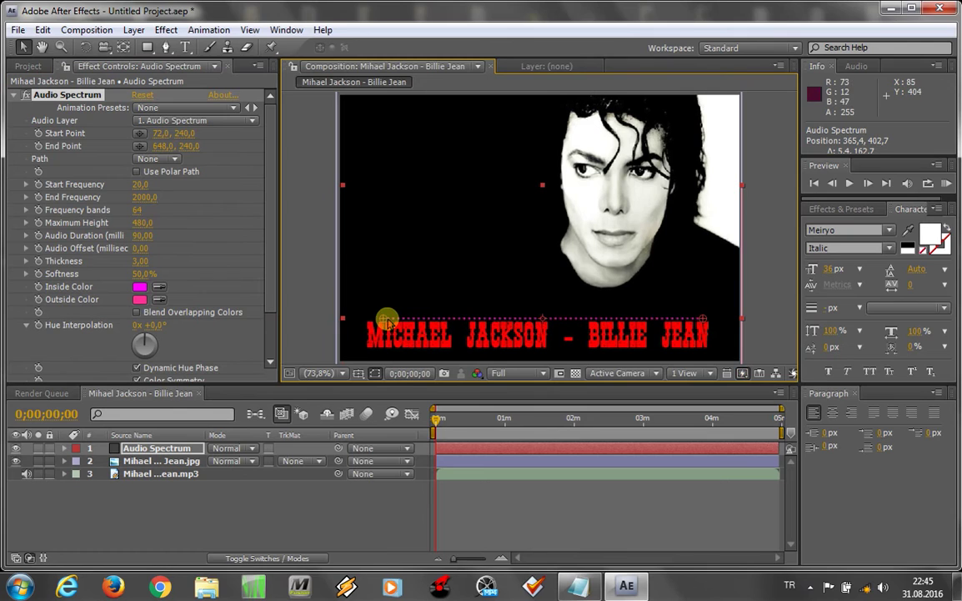
drag(384, 320, 370, 322)
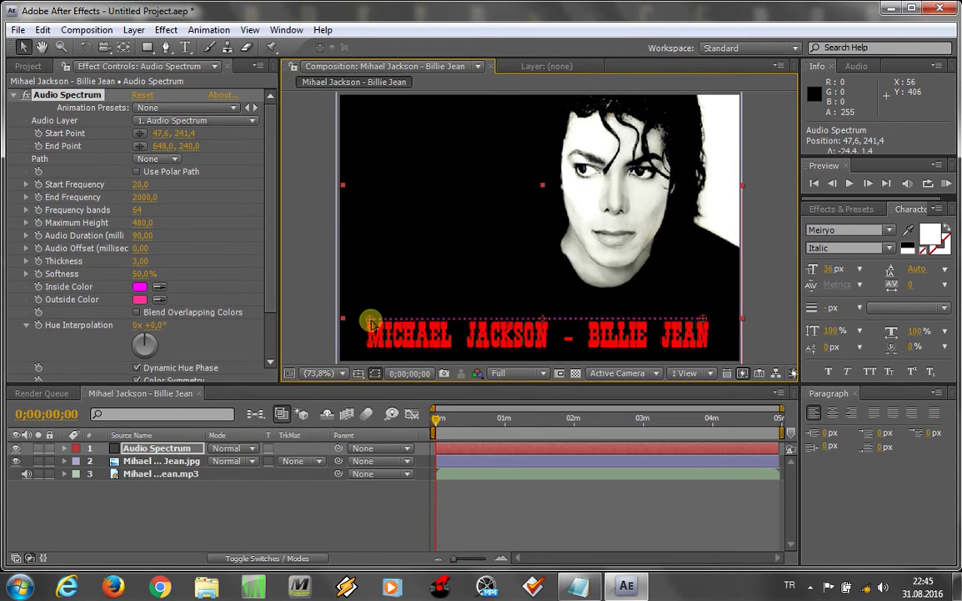
drag(369, 322, 369, 321)
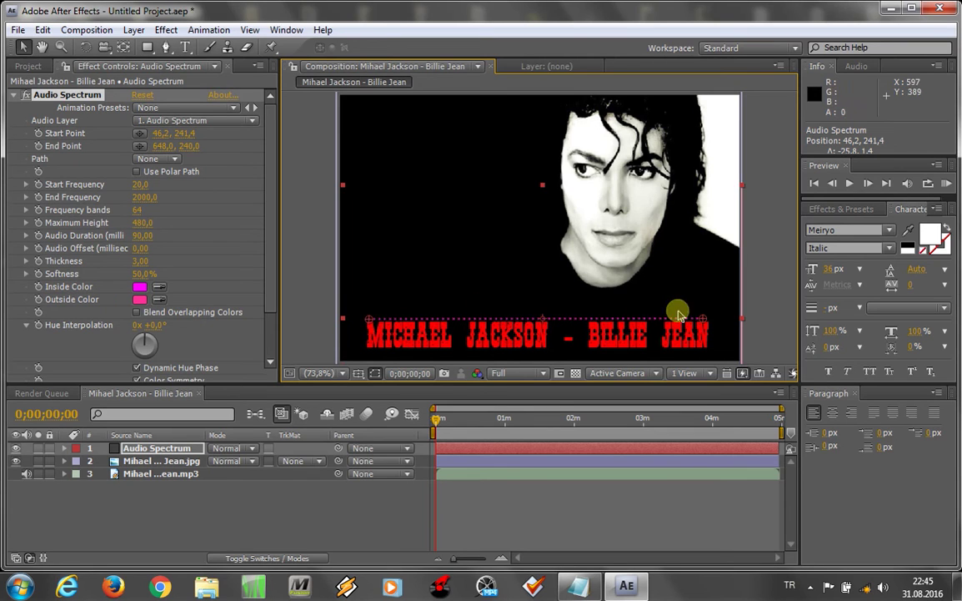
drag(702, 320, 707, 320)
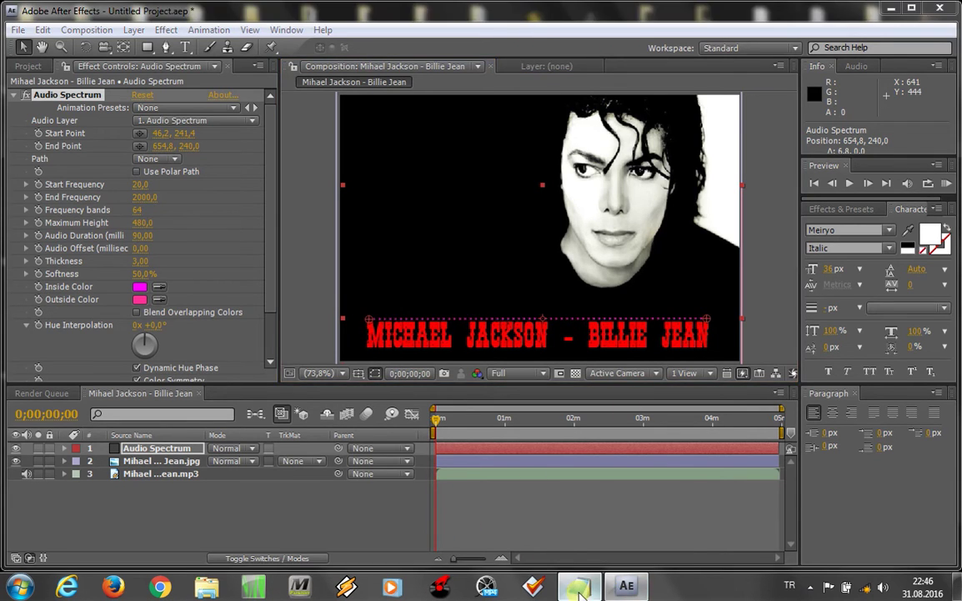
click(543, 529)
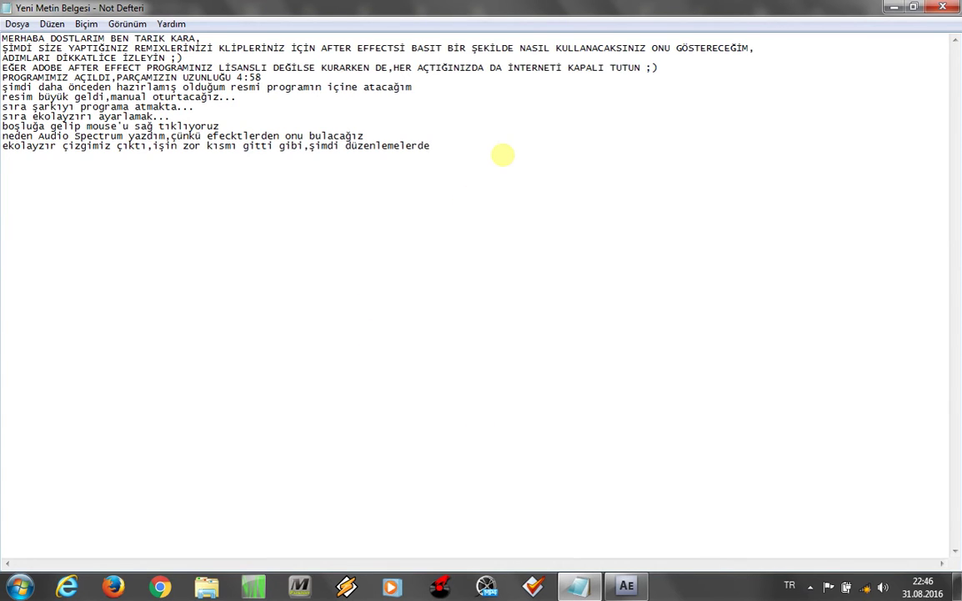
text(yandaki yu)
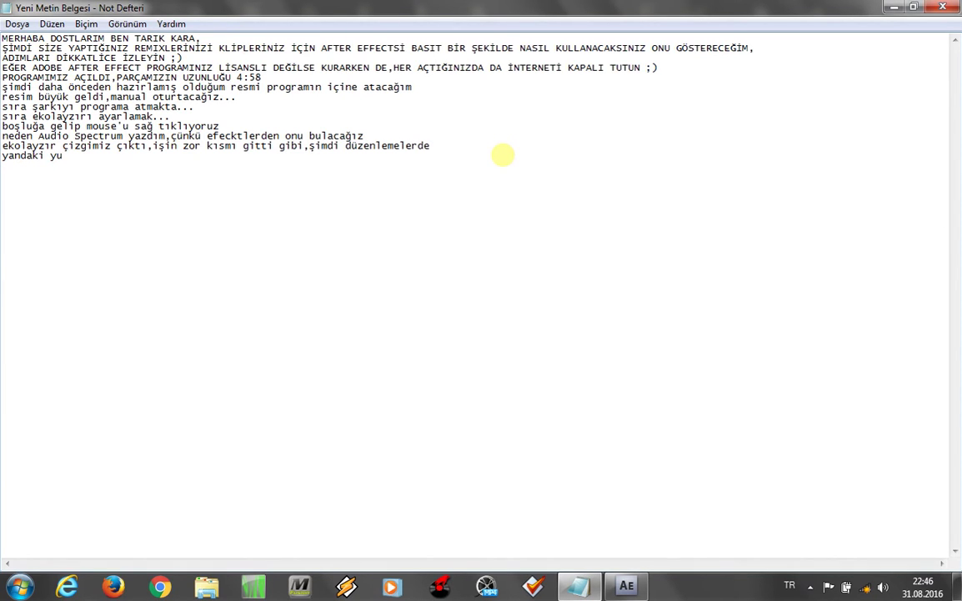
Step: Type the note that pulling the side circles lengthens the equalizer
text(var)
key(BackSpace)
key(BackSpace)
key(BackSpace)
text(lakları ç)
text(ekince uzar ekla)
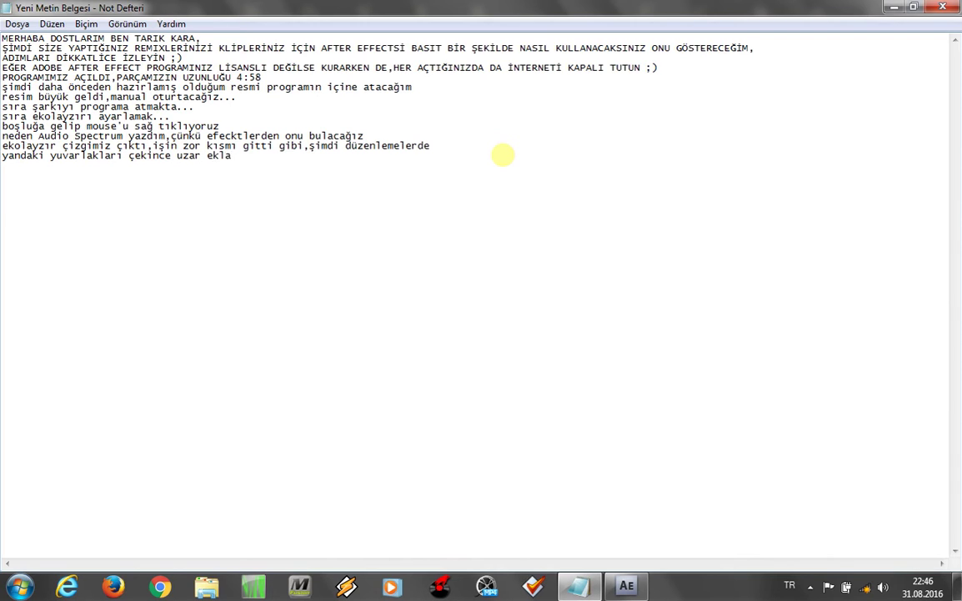
text(yzır,)
Step: Add the line 'şimdi ekolayzıra şarkıyı tanıtacağız, nasıl oluyor izleyin dostlarım' and minimize Notepad
click(894, 6)
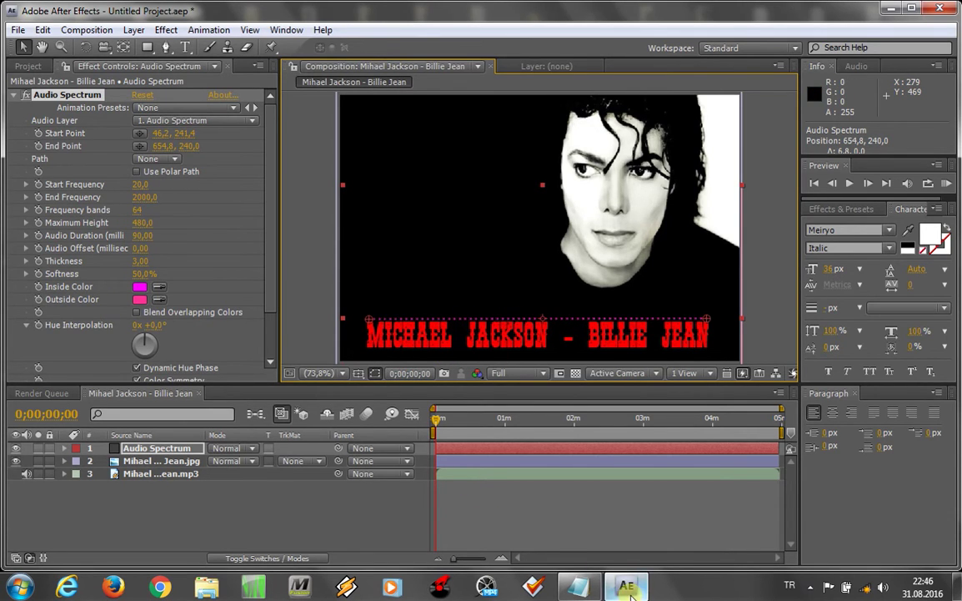
click(591, 590)
key(Return)
text(imdi)
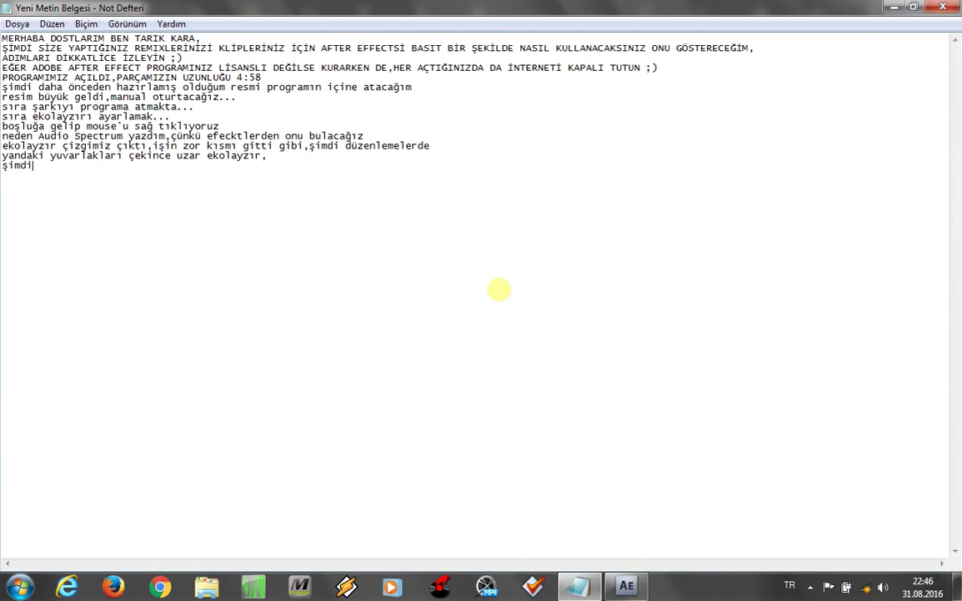
text( ekol)
text(ayzıra şarkıyı )
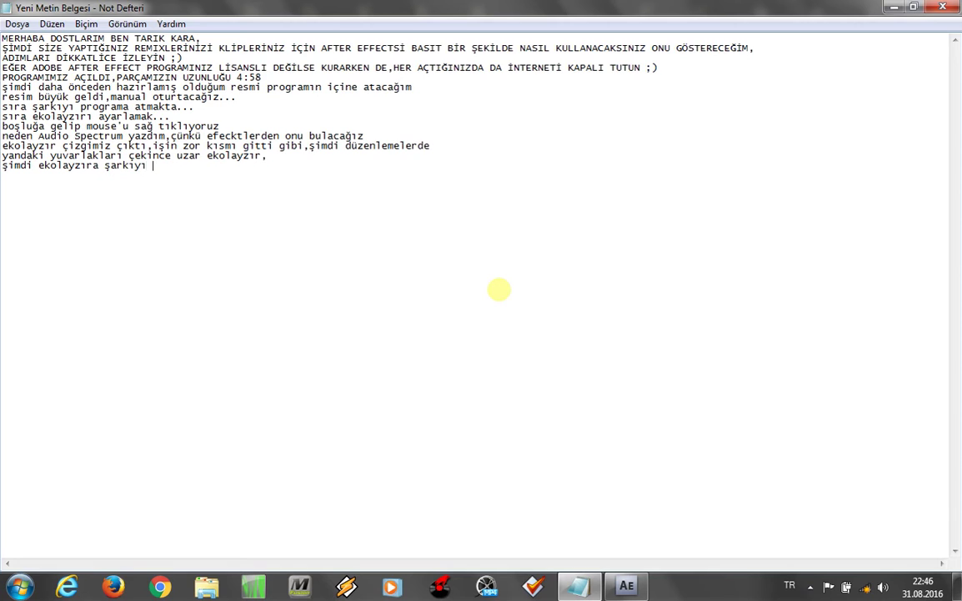
text(tanıtacağız,)
text(nasıl)
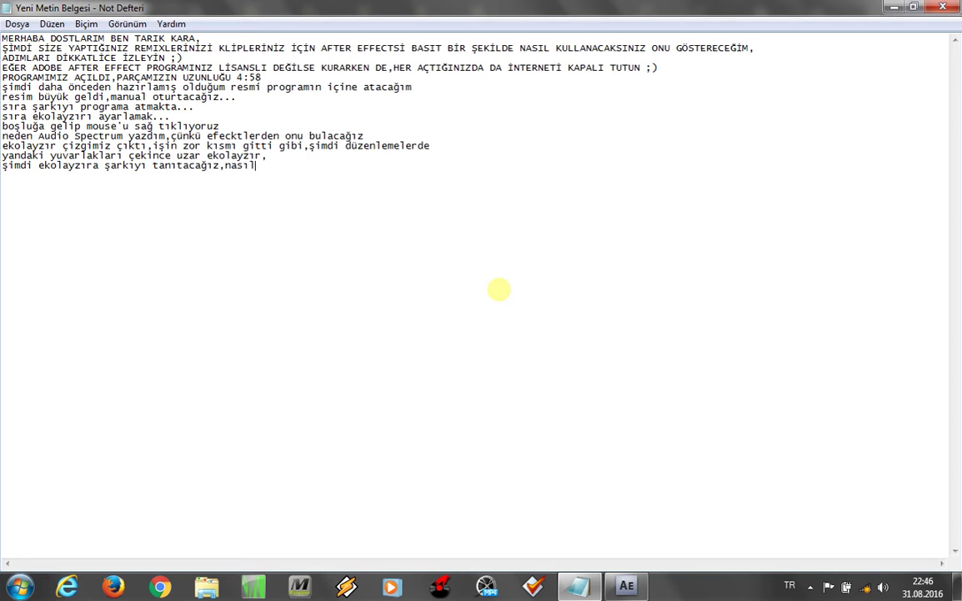
text(oluyor iz)
text(le)
text(i)
text(dostlarım)
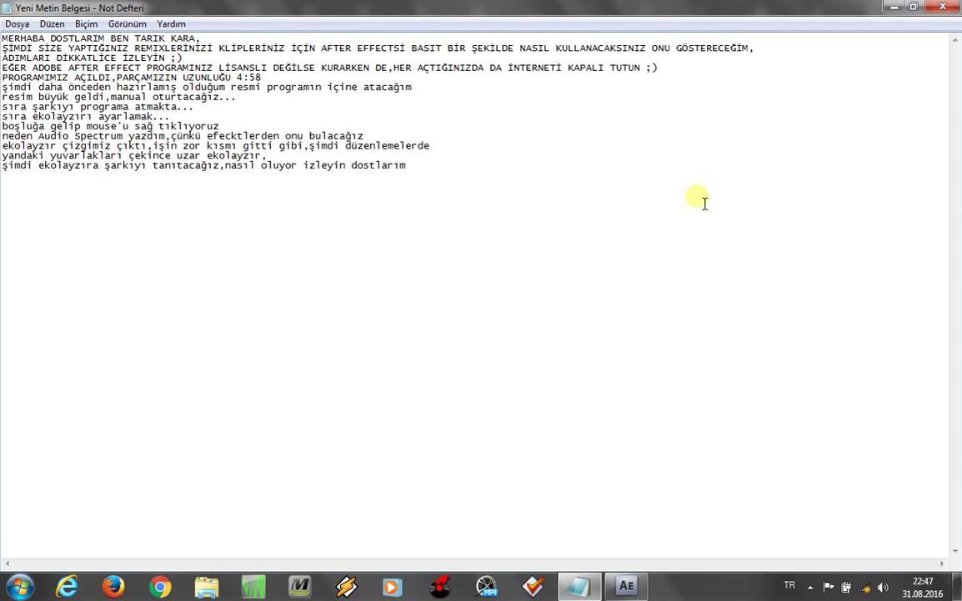
click(894, 7)
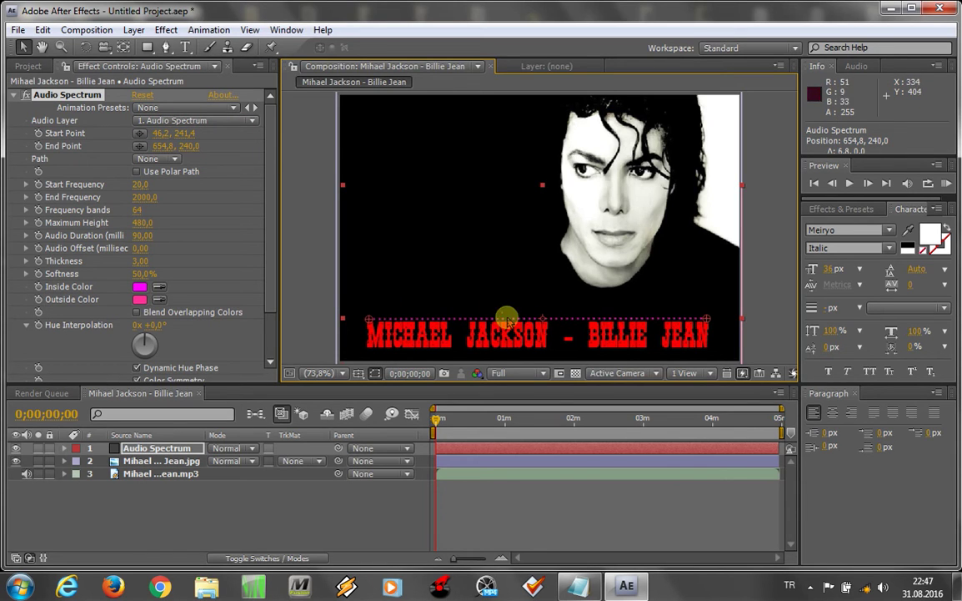
Step: Set the Audio Spectrum's Audio Layer to '3. Mihael Jackson - Billie Jean.mp3'
click(234, 121)
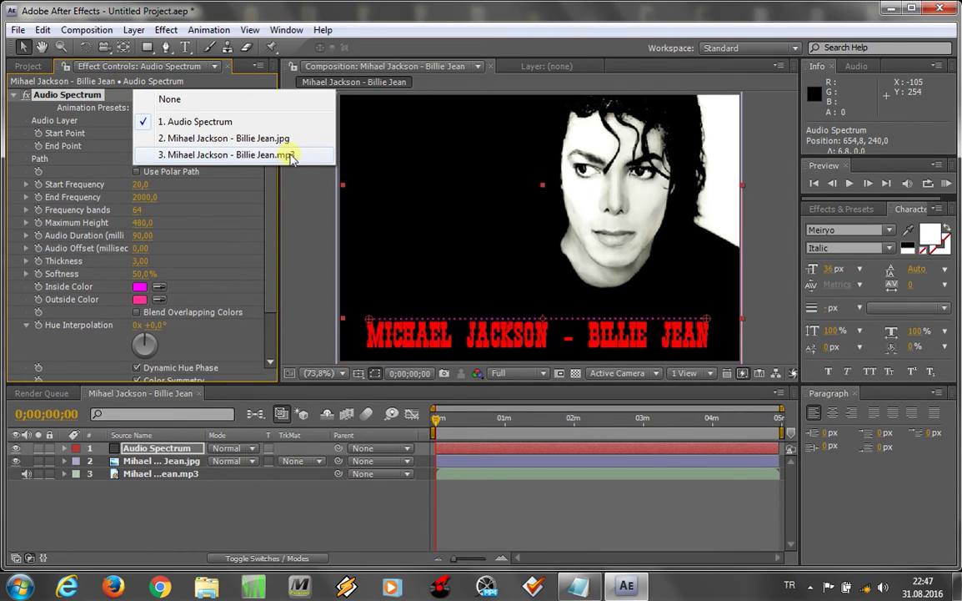
click(282, 155)
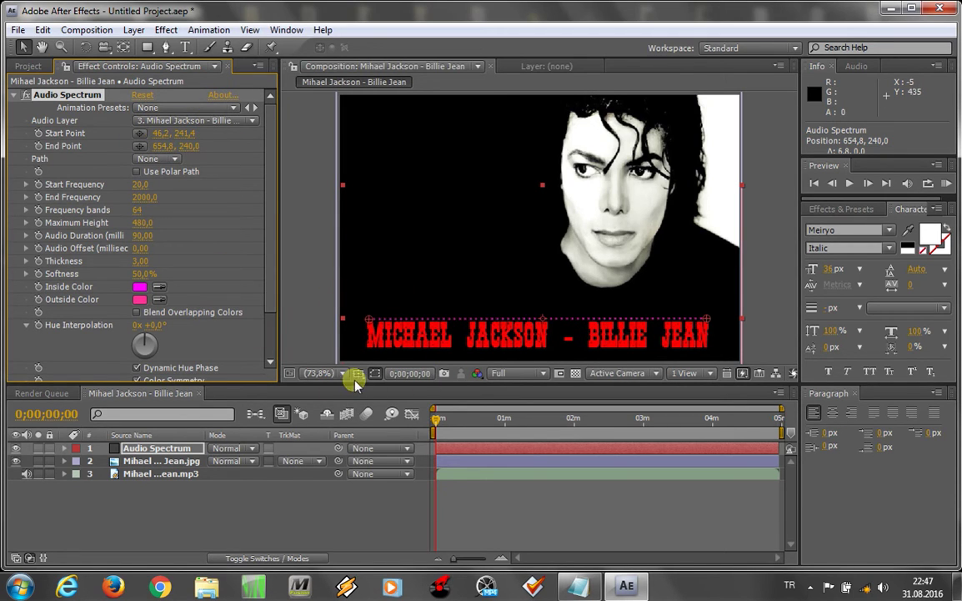
click(582, 587)
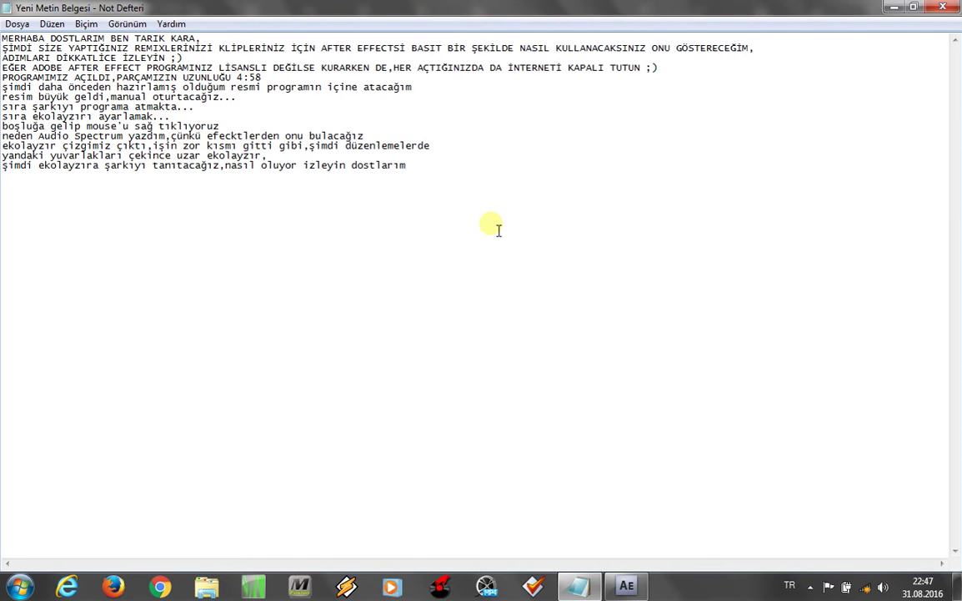
Step: Add a new notes line reading 'şimdi play yapınca göreceksiniz'
key(Return)
text(şimdi)
text( play yapınca)
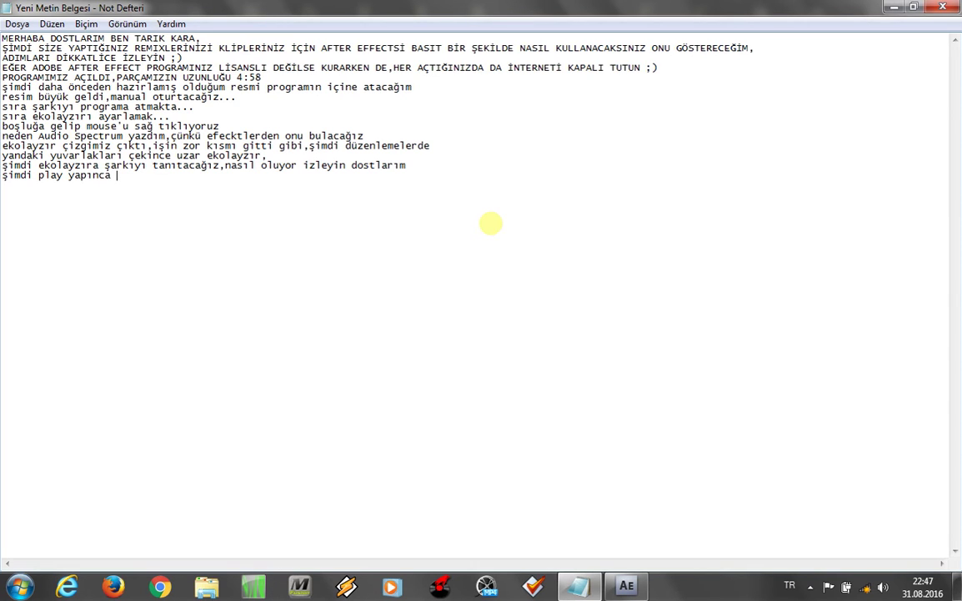
text(rece)
text(ksiniz)
Step: Play a preview of the composition to watch the spectrum react to the song
click(893, 8)
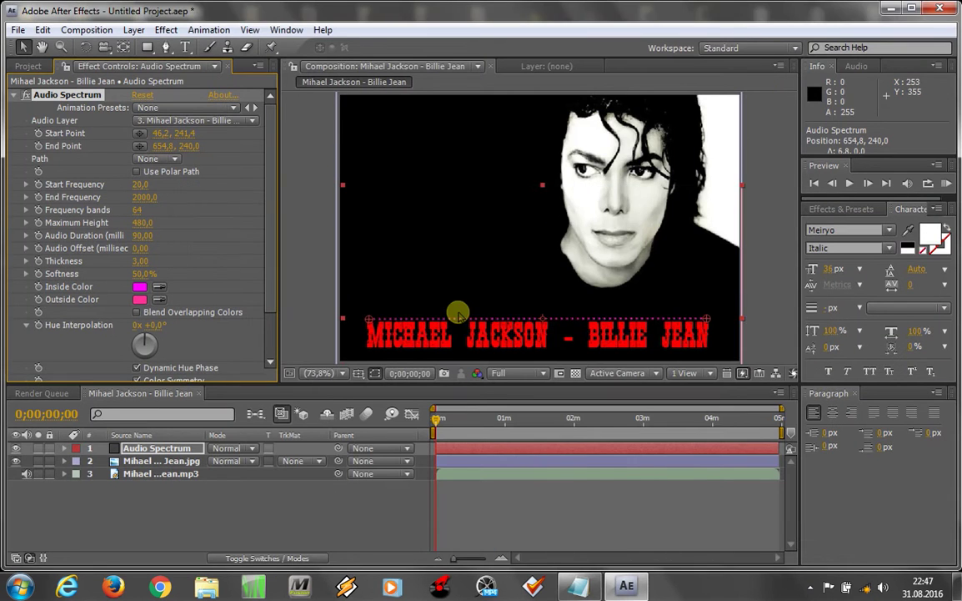
key(space)
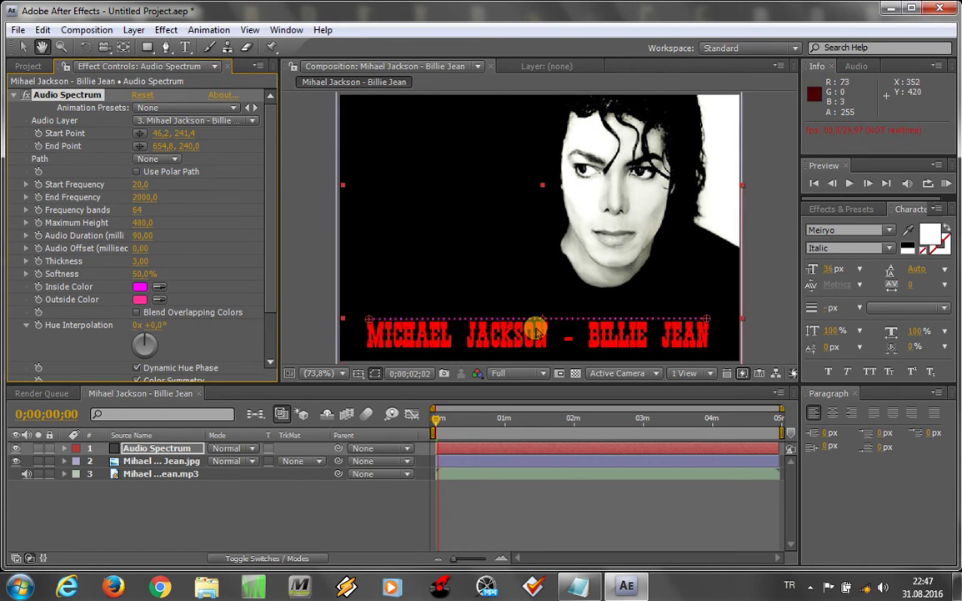
Step: Continue the last line: 'gördünüz ekolayzır tanıdı, ama iki yöne vuruyor, hemen düzeltelim'
click(581, 586)
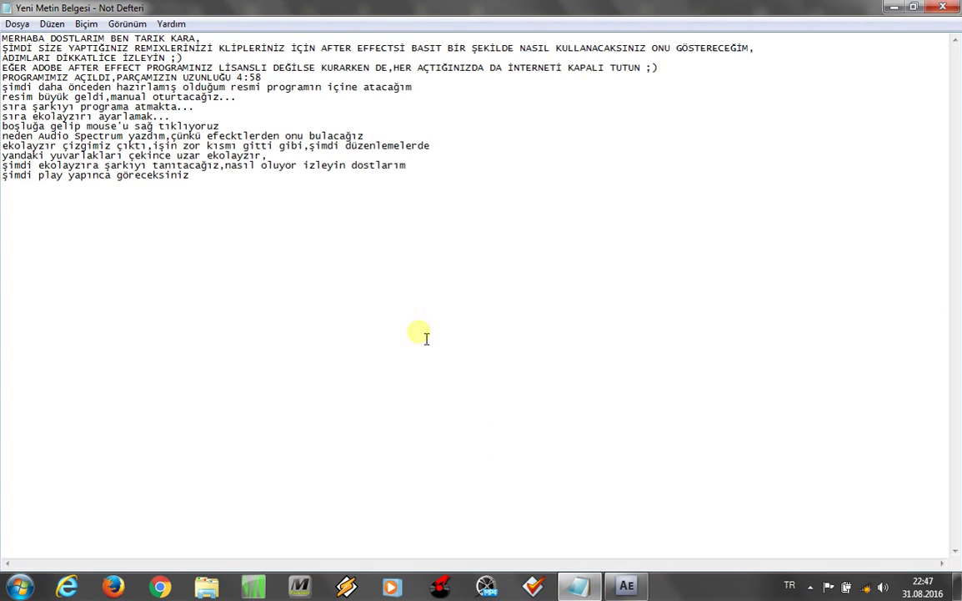
text(,)
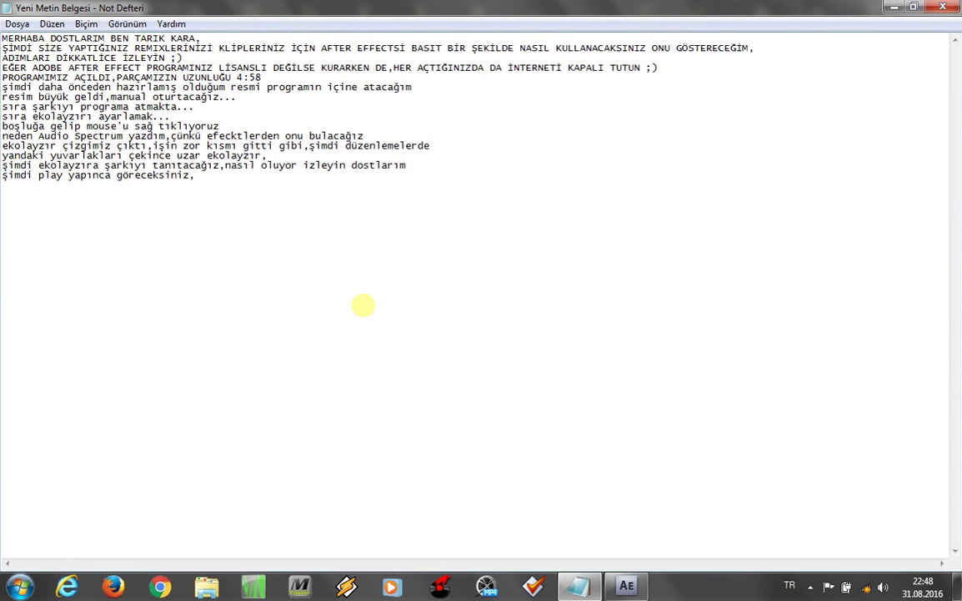
text(g)
text(ördü)
text(nüz)
text( ekol)
text(ayzır tan)
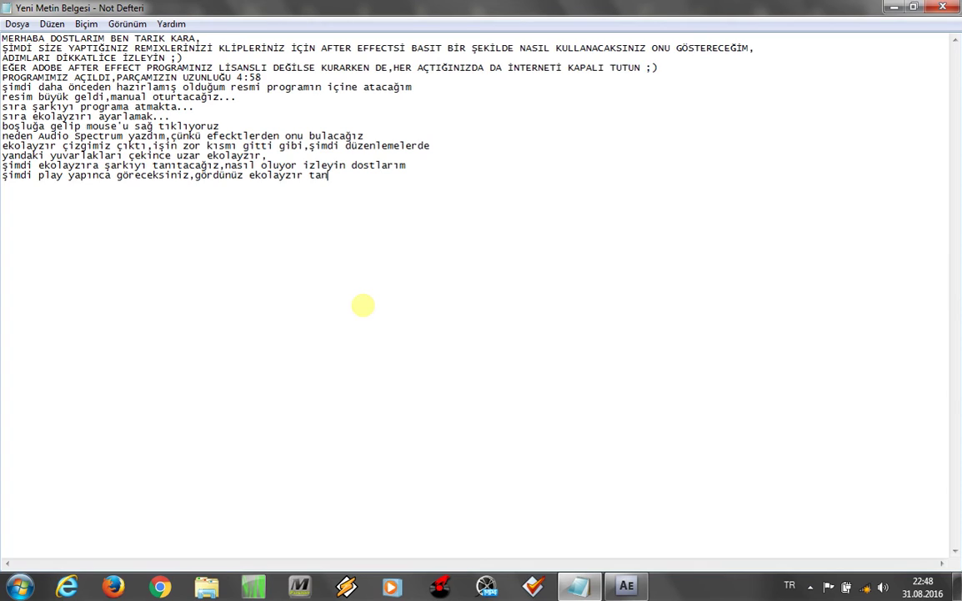
text(ı)
text(ki)
text(ö)
text(e v)
text(uyı)
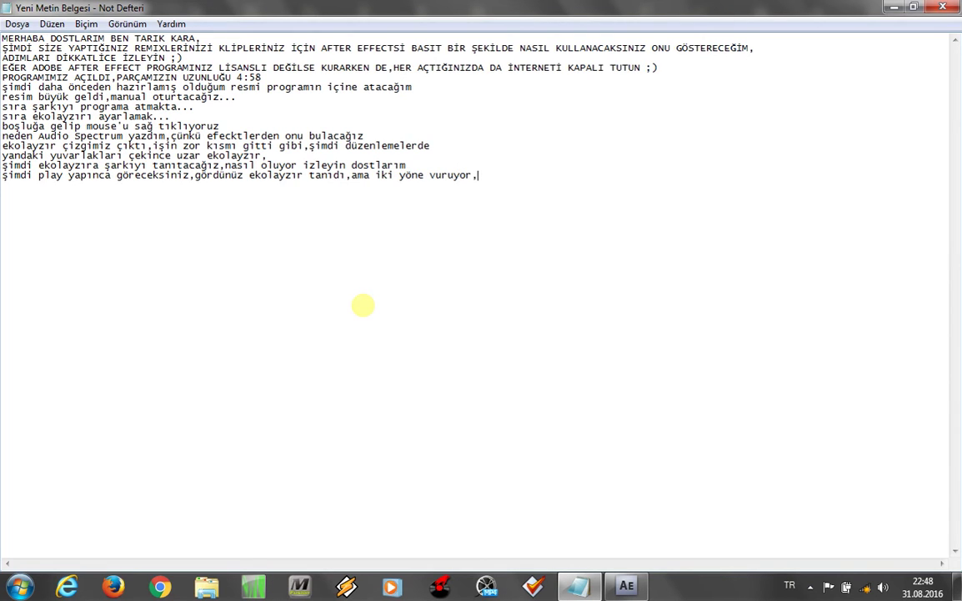
text(heme)
text(n dü)
text(zelteli)
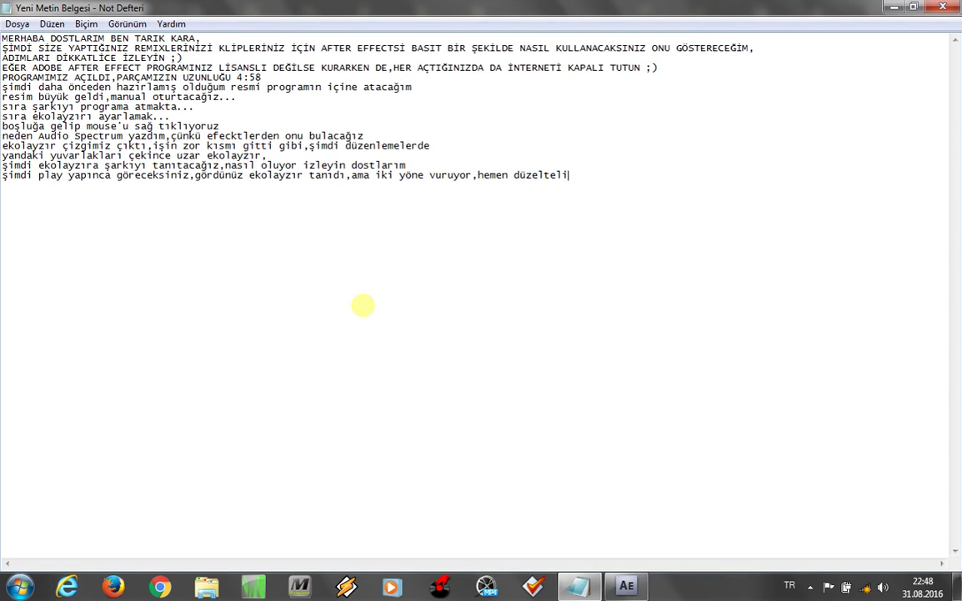
key(BackSpace)
key(BackSpace)
text(teli)
Step: Set Audio Spectrum Side Options to Side B and preview the one-direction bars
click(895, 7)
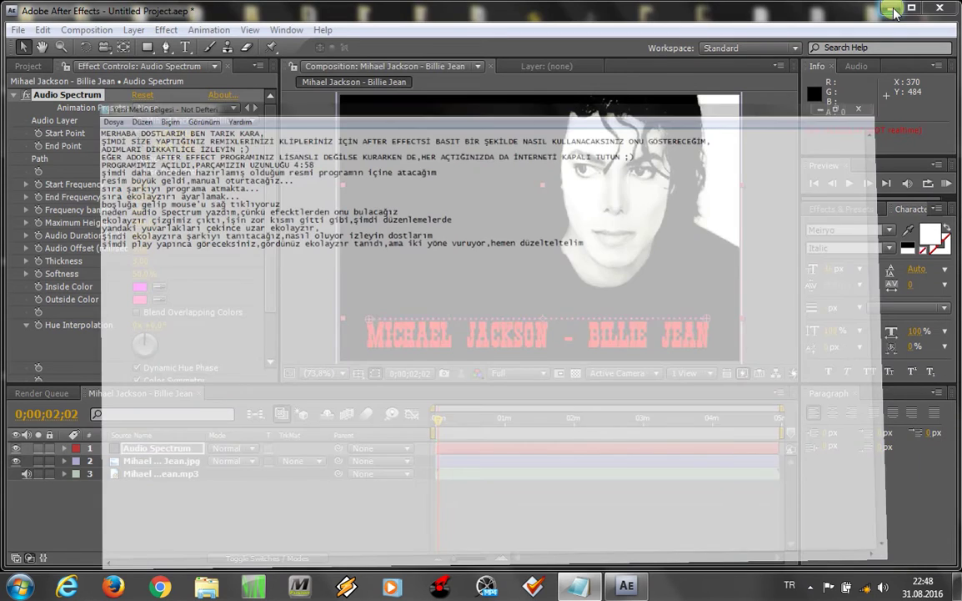
drag(271, 275, 272, 340)
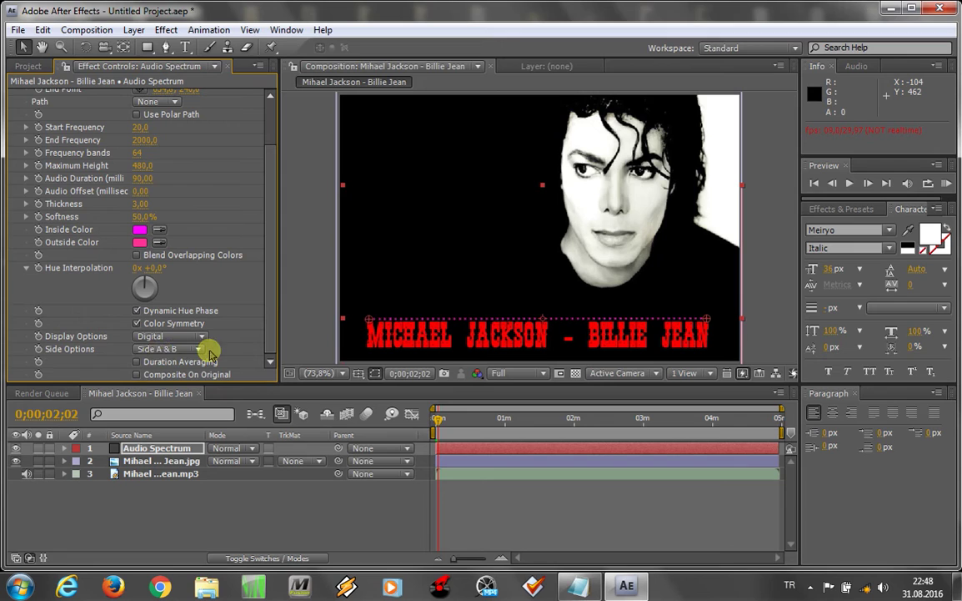
click(201, 350)
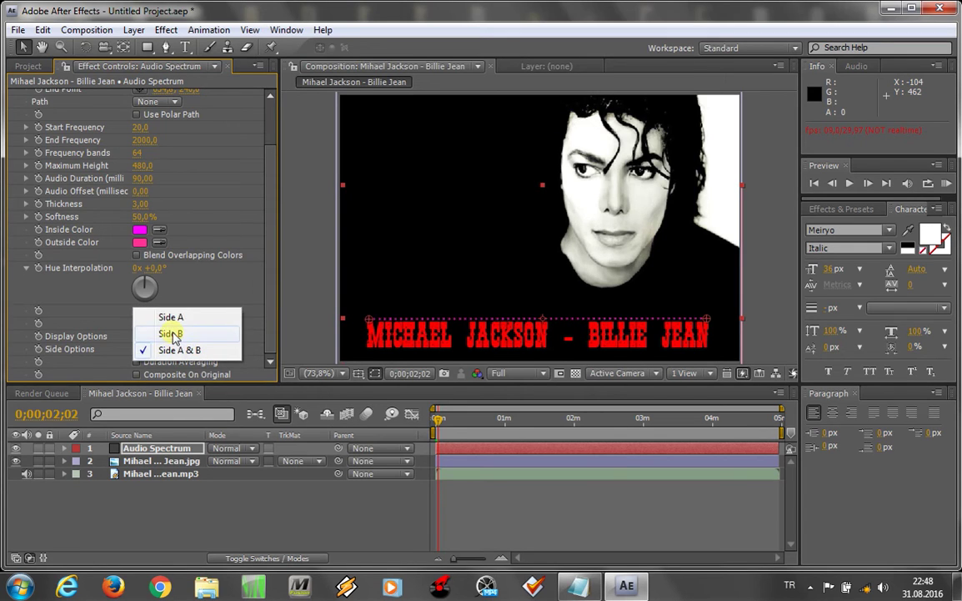
click(173, 333)
key(space)
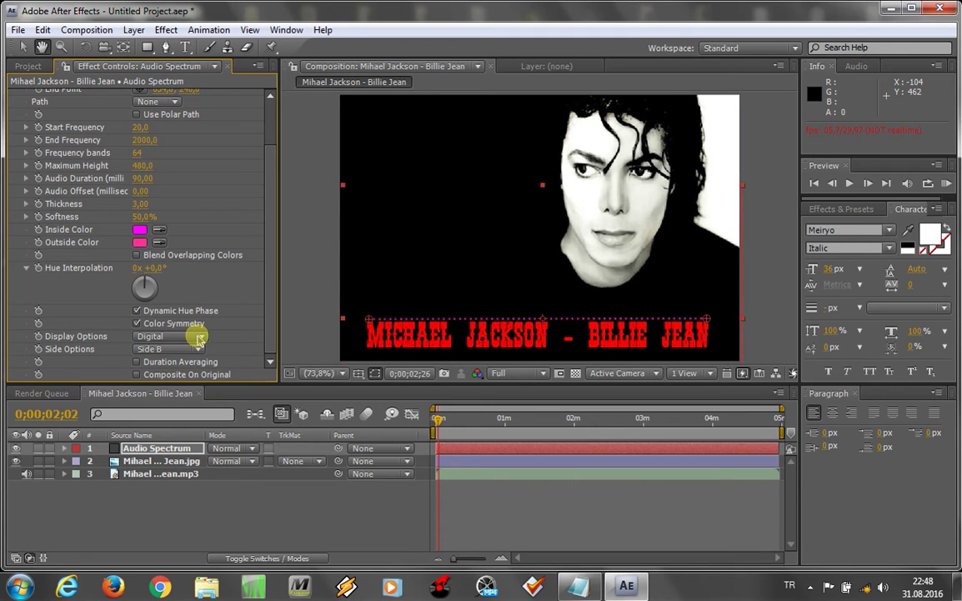
click(198, 338)
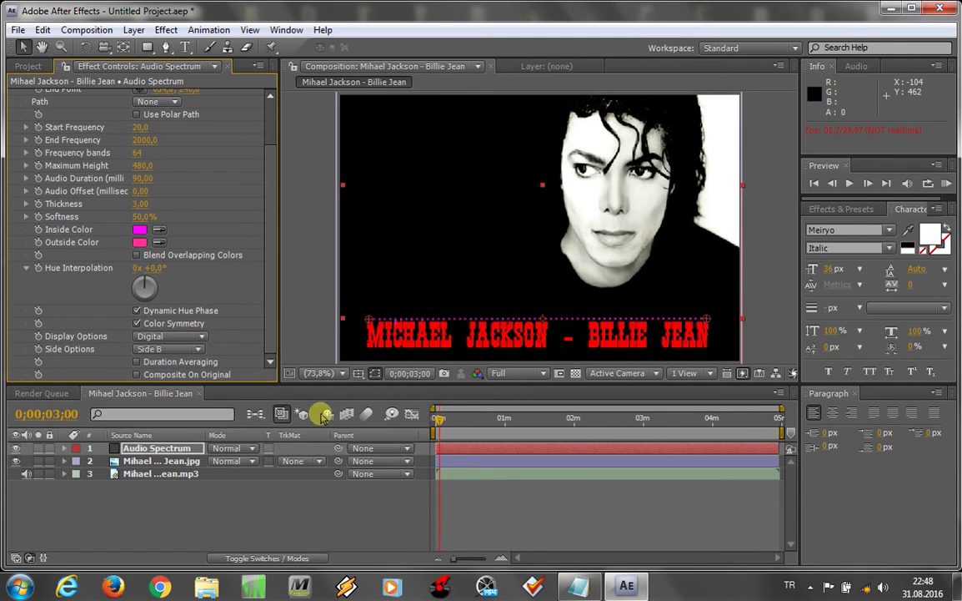
click(598, 588)
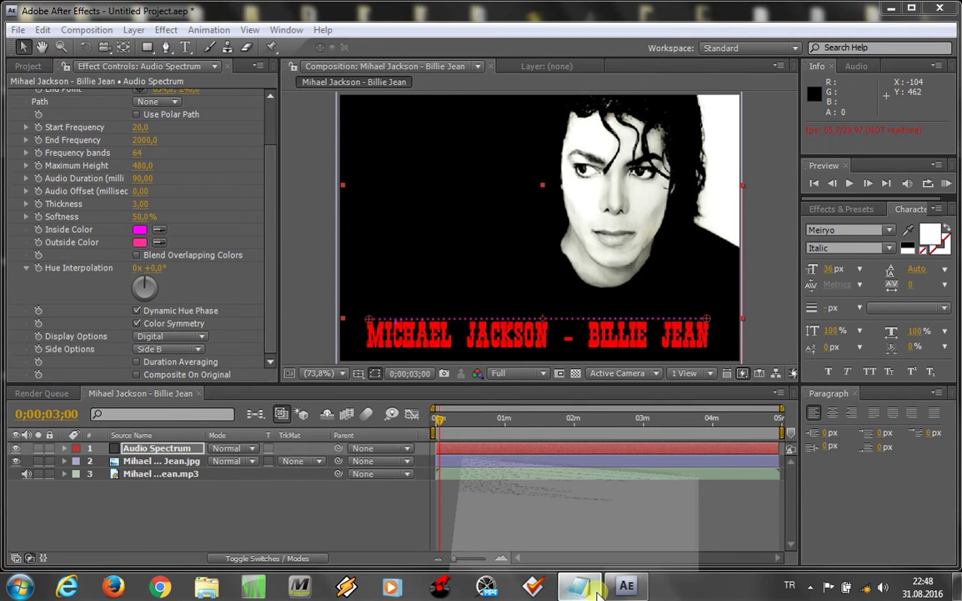
Step: Add the line 'side B'yi seçerseniz aşağı doğru olur, biz side A'ı seçeceğiz' with capital B
key(Return)
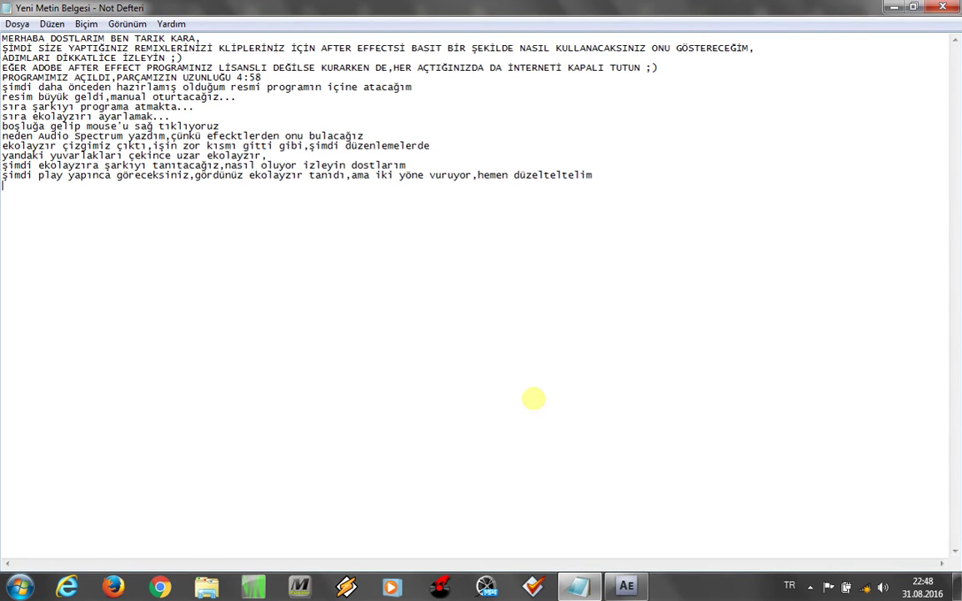
text(şide b'y)
text(i seçerse)
text(niz)
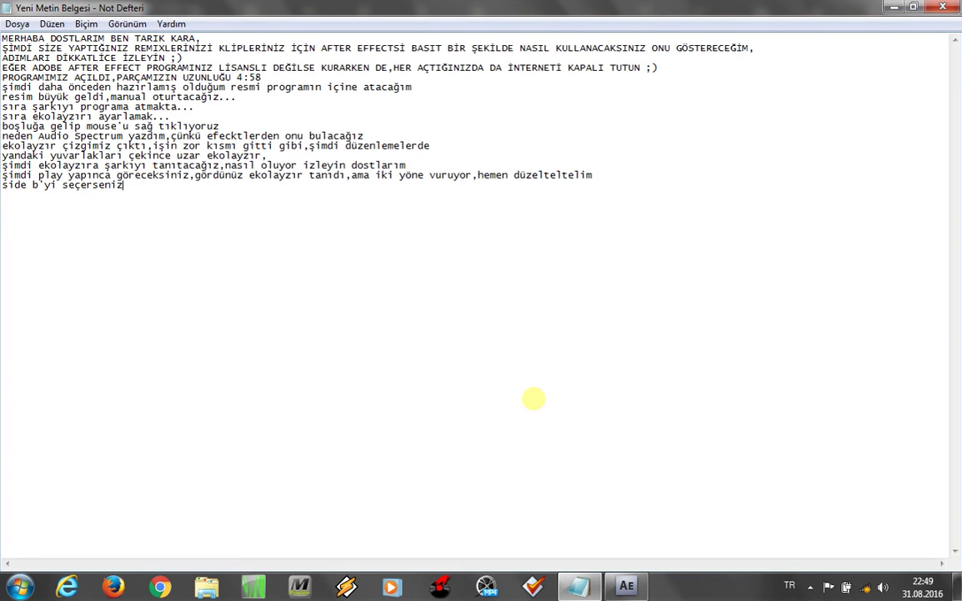
text( aşa)
text(ğı do)
text(ğru olur,b)
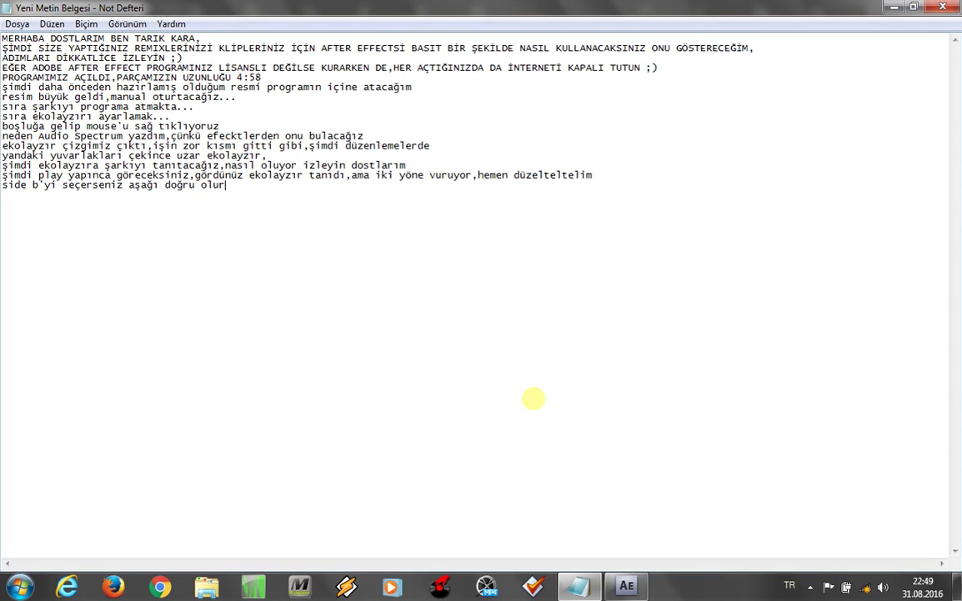
text(iz s)
text(ide A')
text(ı )
text(seçeceğiz)
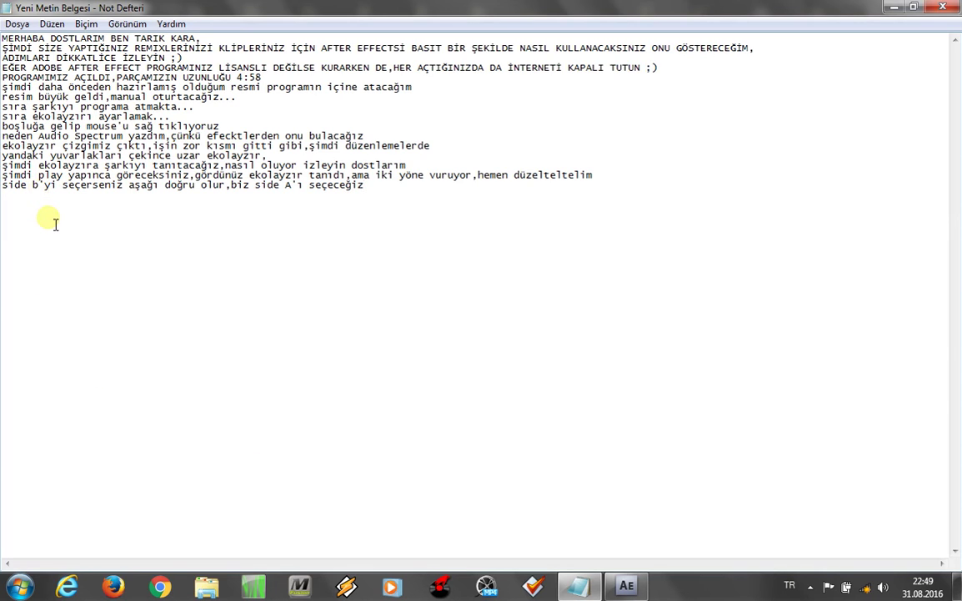
key(BackSpace)
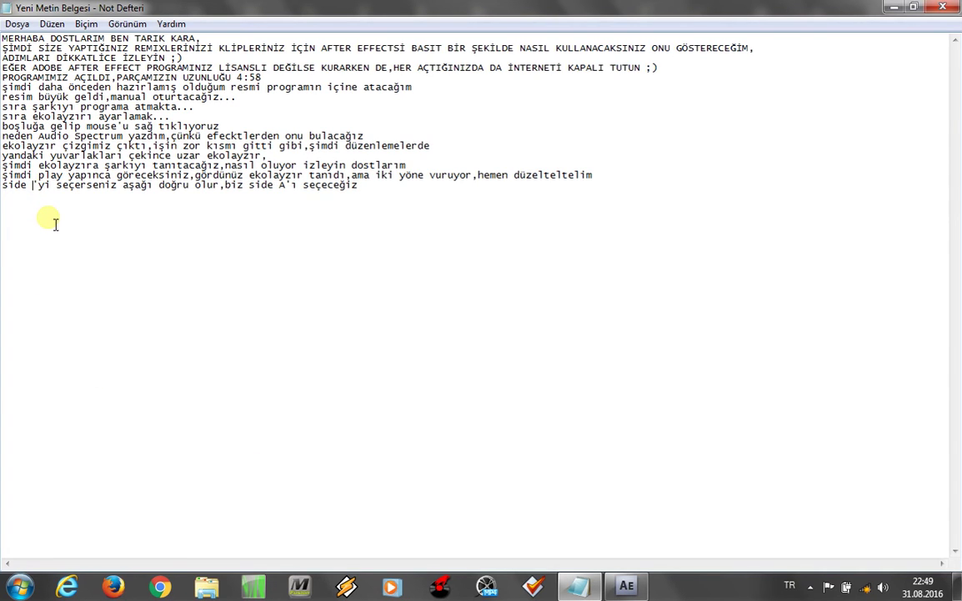
text(b)
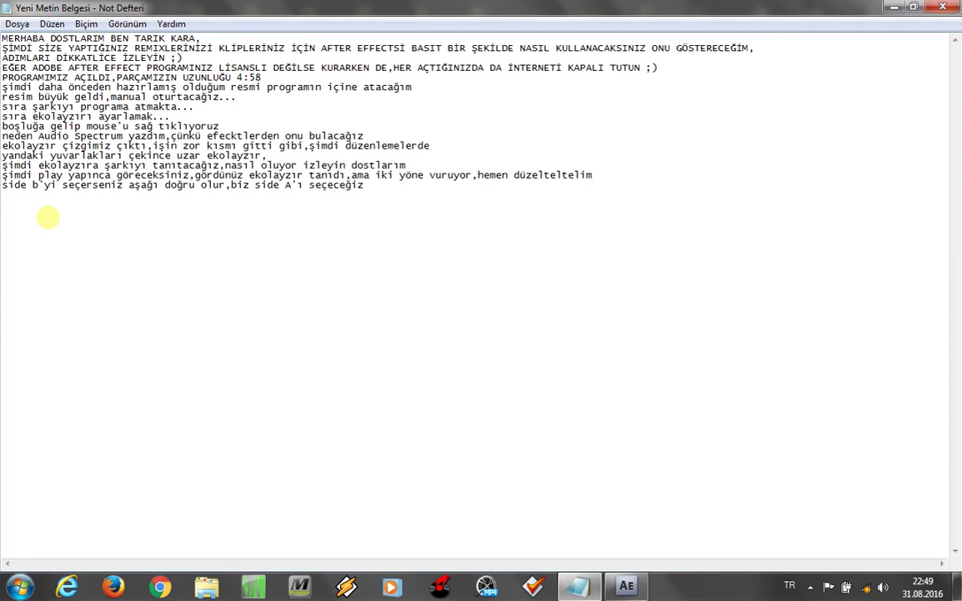
key(BackSpace)
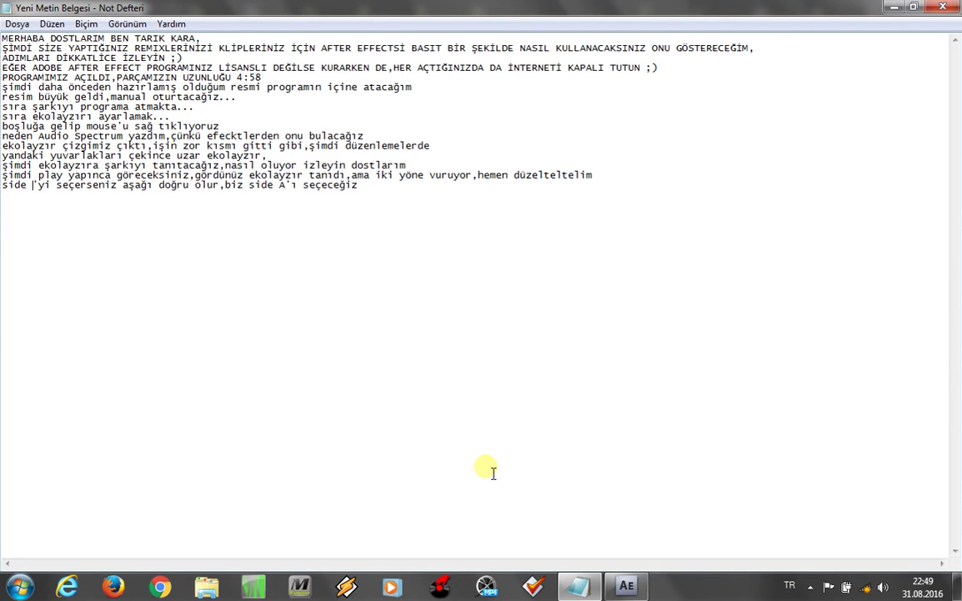
text(B)
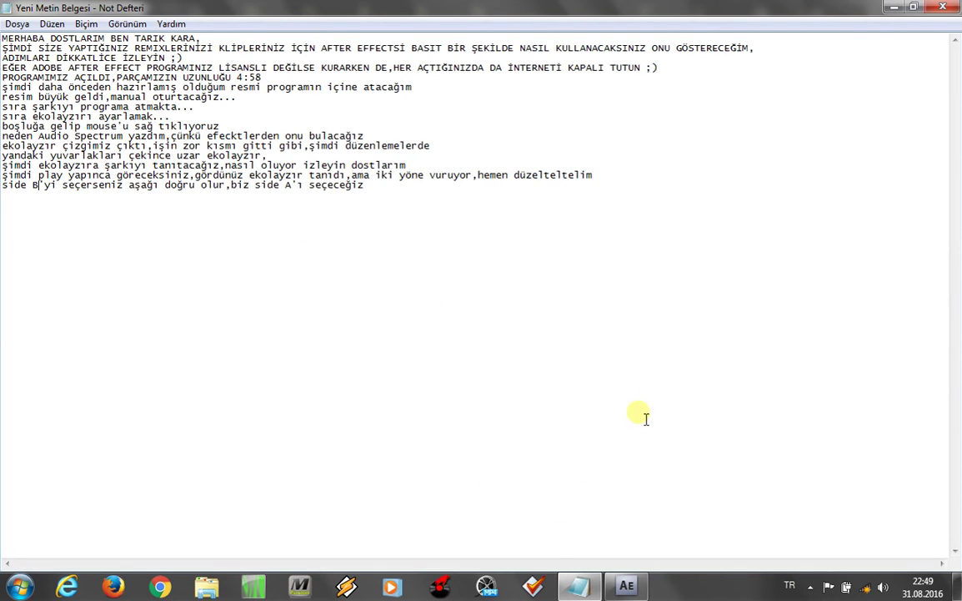
click(890, 8)
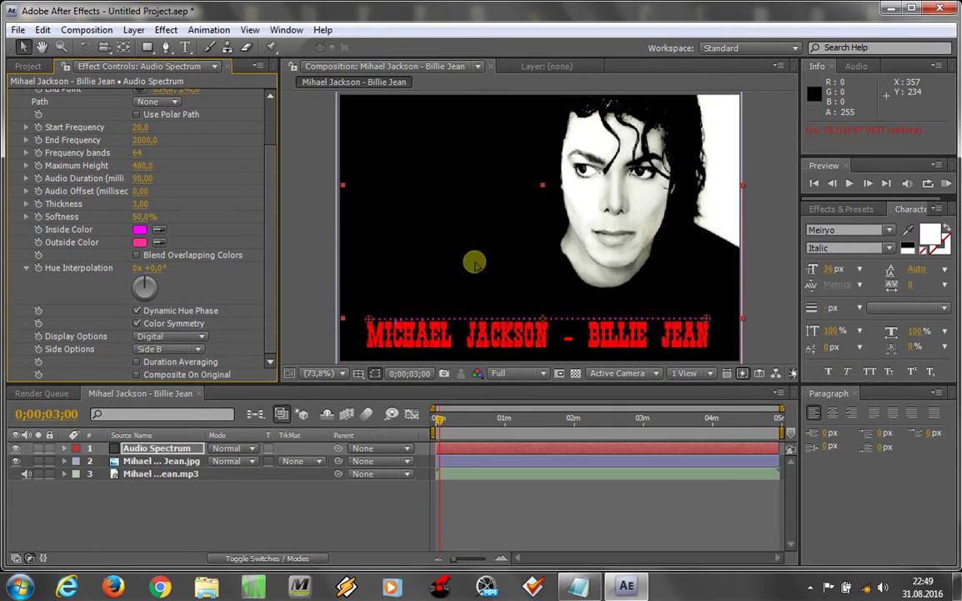
Step: Switch Side Options to Side A and preview the upward-rising bars to 0;00;05;04
click(189, 349)
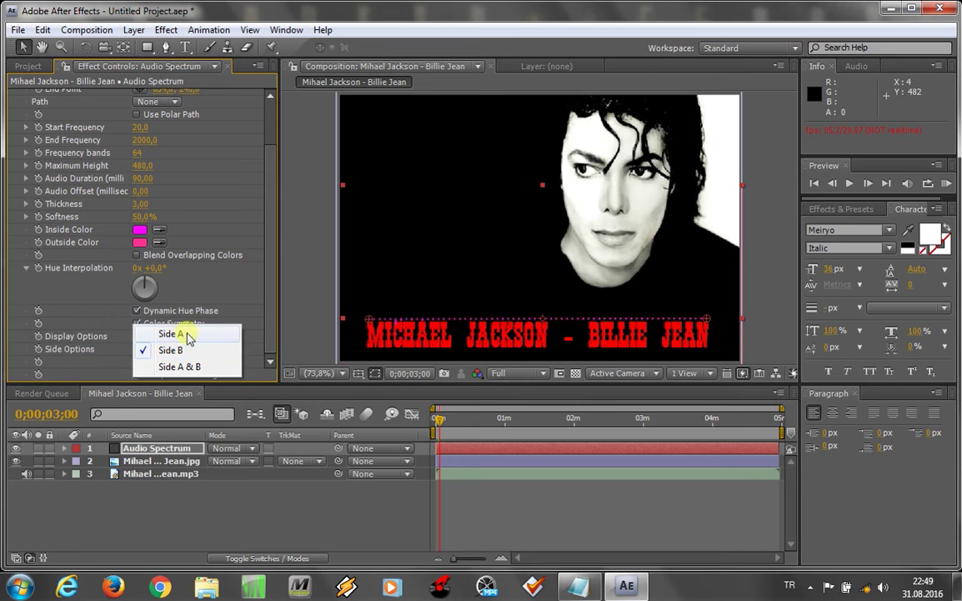
click(187, 335)
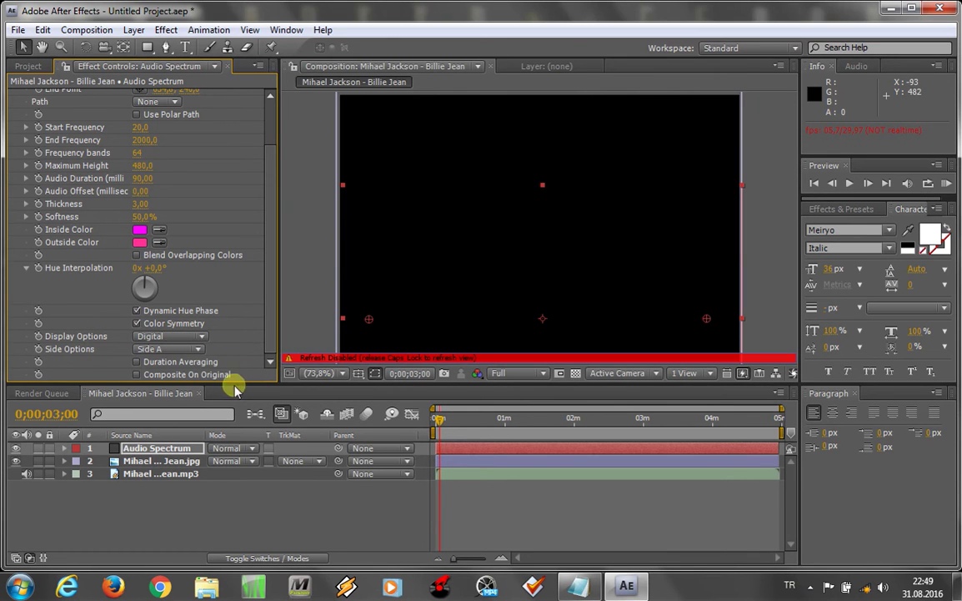
key(Caps_Lock)
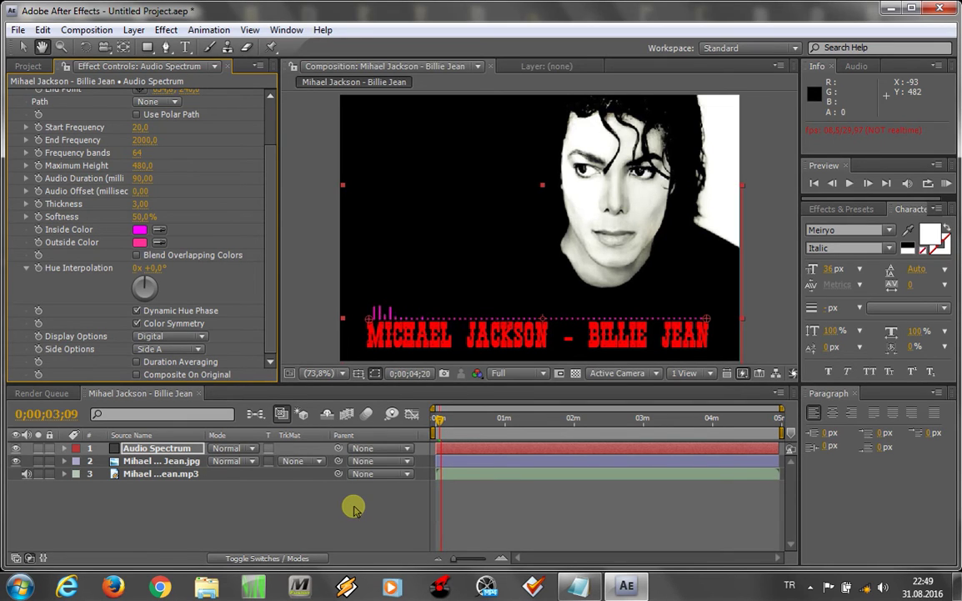
key(space)
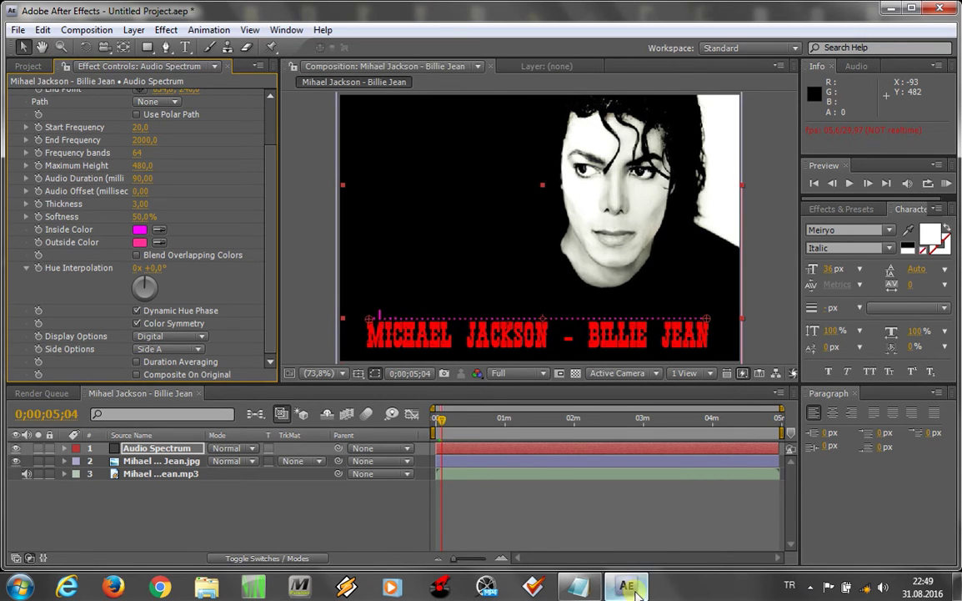
Step: Start a new notes line, 'rengi beğenmedim, kırmız…', about wanting a red colour
click(589, 587)
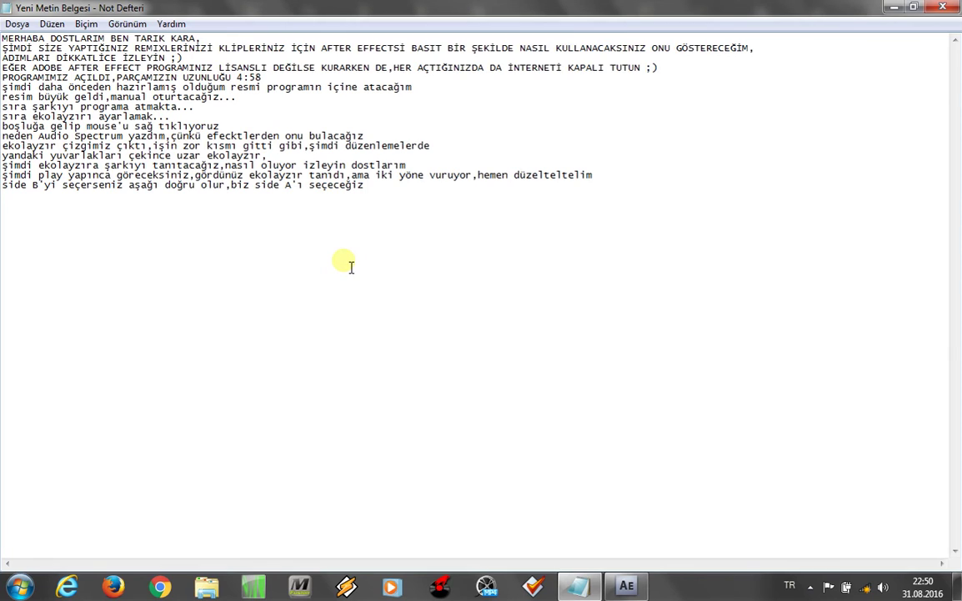
key(Return)
text(i)
key(BackSpace)
key(BackSpace)
key(BackSpace)
text(re)
text(ngi )
text(beğe)
text(nmedim,kırmız)
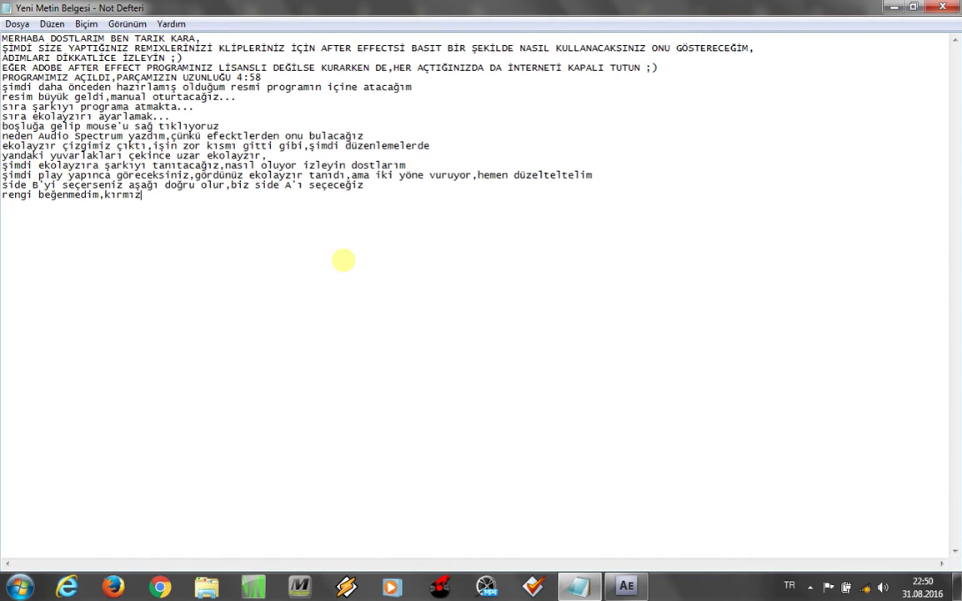
text(ls)
Step: Set the Audio Spectrum Inside Color to red and preview it
click(895, 7)
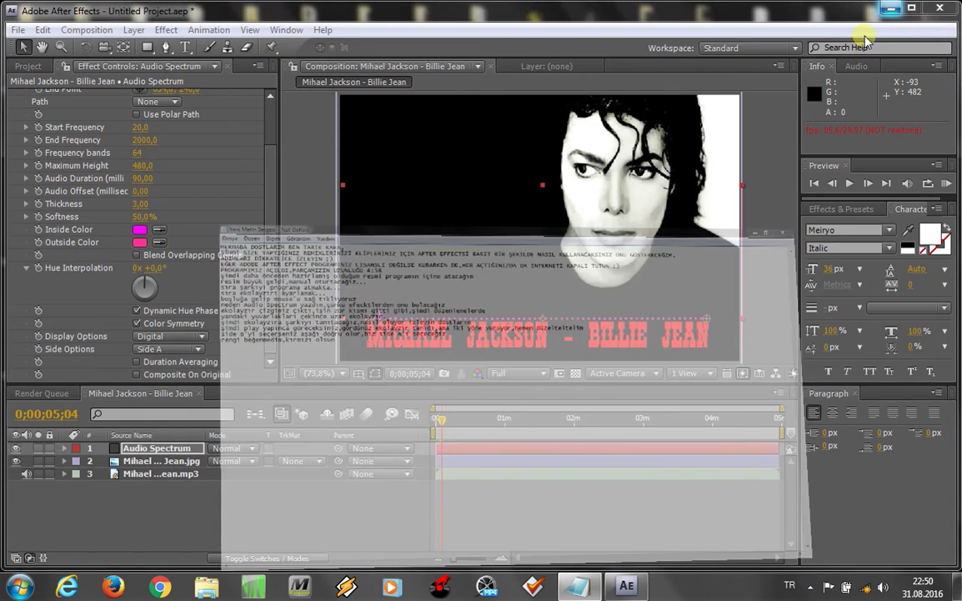
click(140, 231)
drag(522, 224, 520, 197)
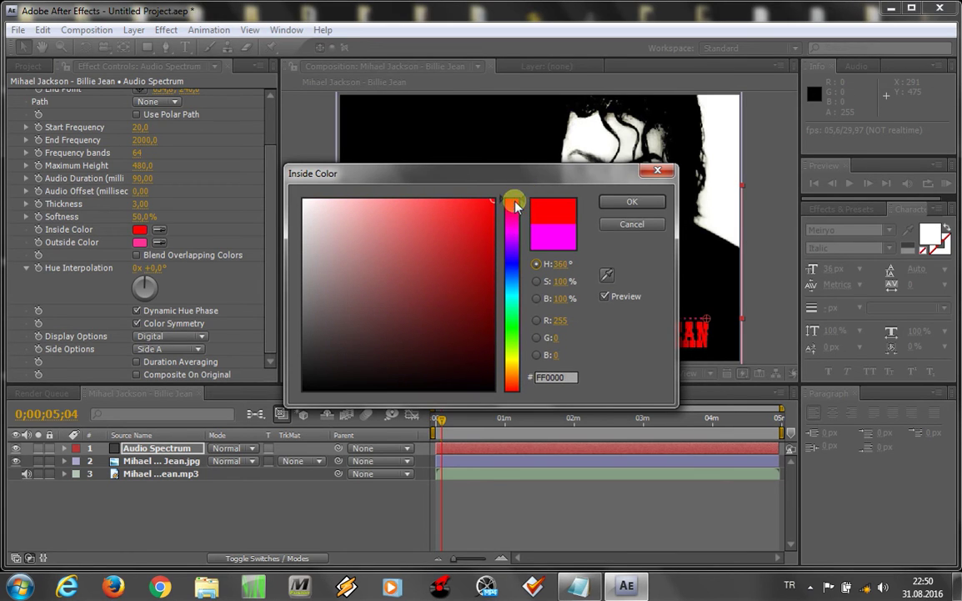
click(622, 201)
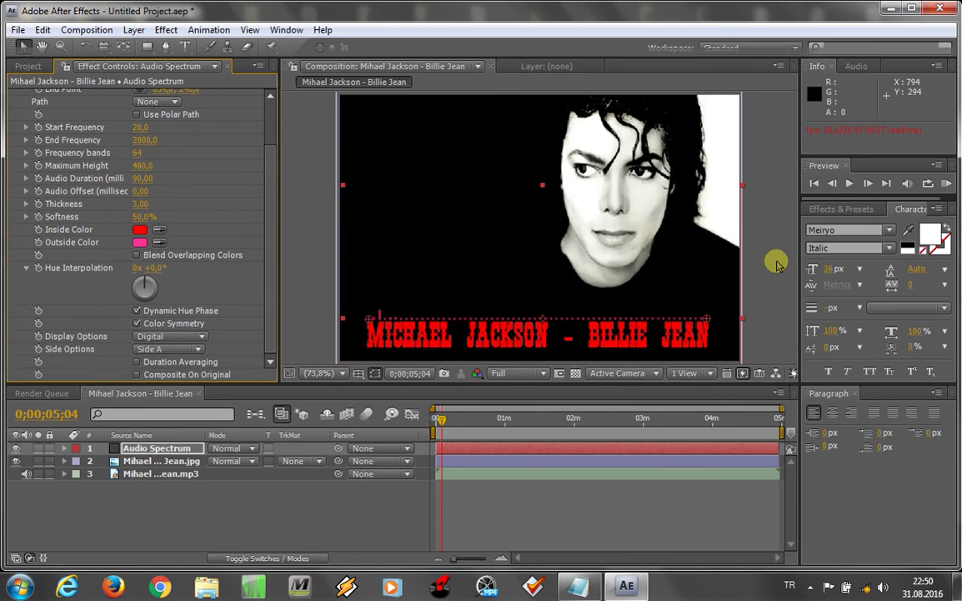
key(space)
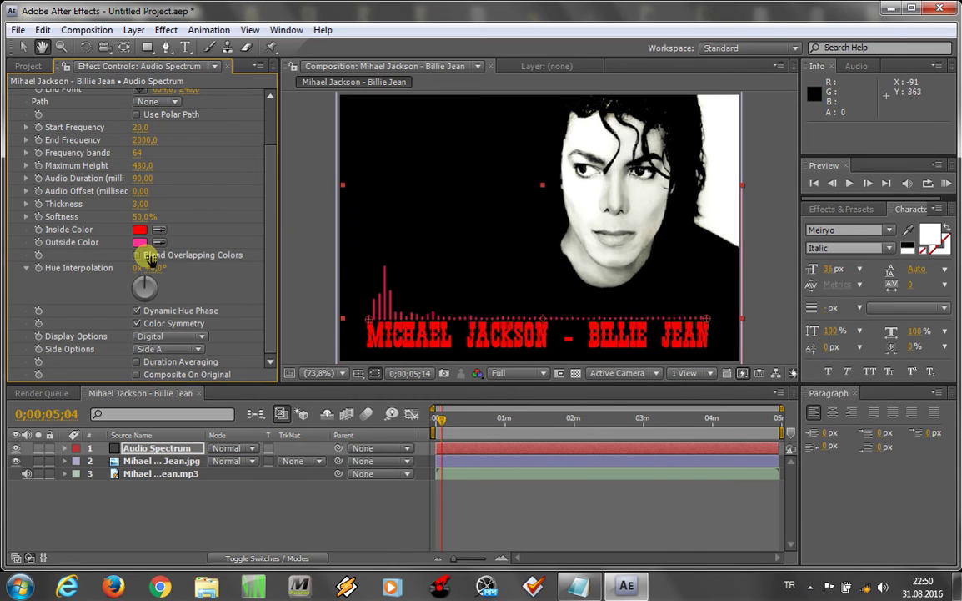
Step: Set the Audio Spectrum Outside Color to red as well
click(140, 242)
drag(376, 248, 456, 201)
mouse_move(515, 209)
mouse_down()
mouse_move(524, 191)
mouse_move(464, 200)
mouse_move(488, 221)
mouse_up()
click(625, 201)
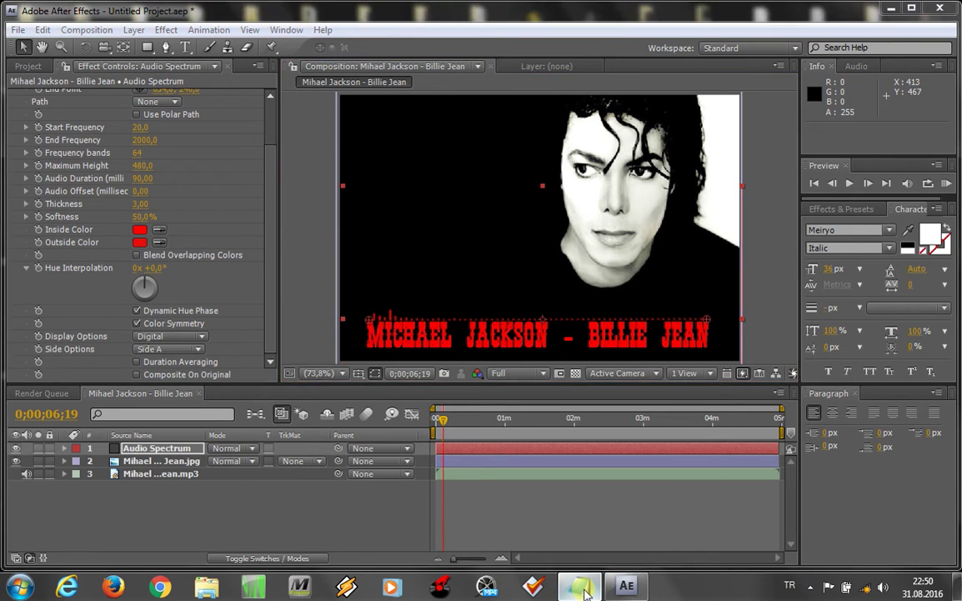
click(581, 587)
Step: Add a new notes line 'ekolayzır kısa vuruyor,uzatalım,' saying the equalizer bars are too short
key(Return)
text(ekolayzır kısa vuruyo)
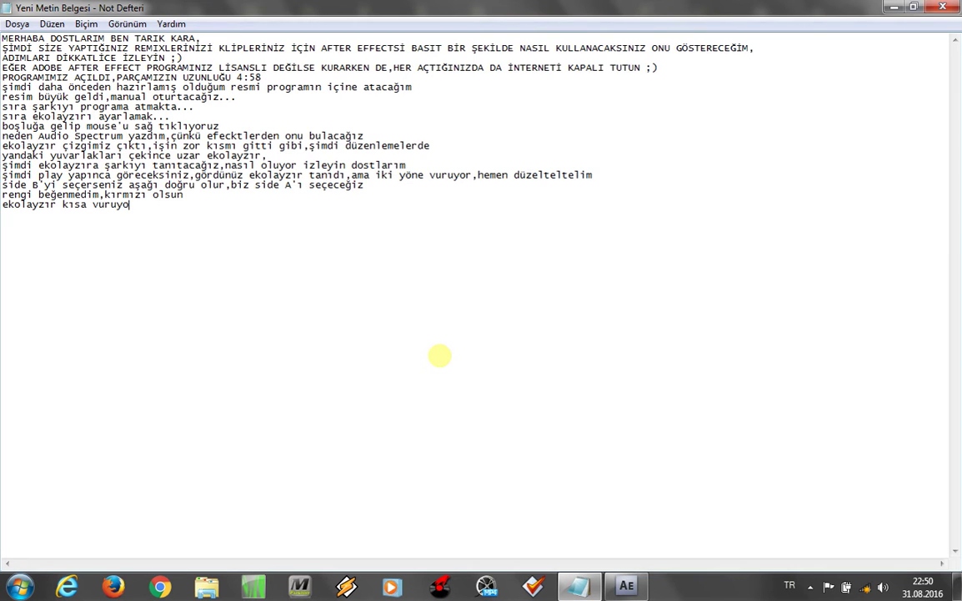
text(r,uzatalım,)
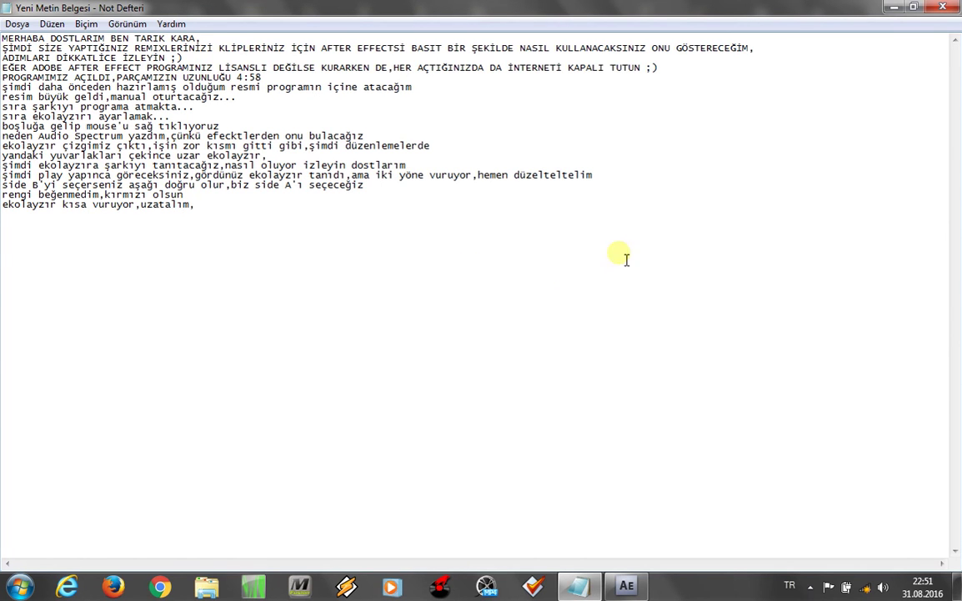
Step: Scrub the Audio Spectrum Maximum Height from 480 up to 1800,0 for taller bars
click(892, 8)
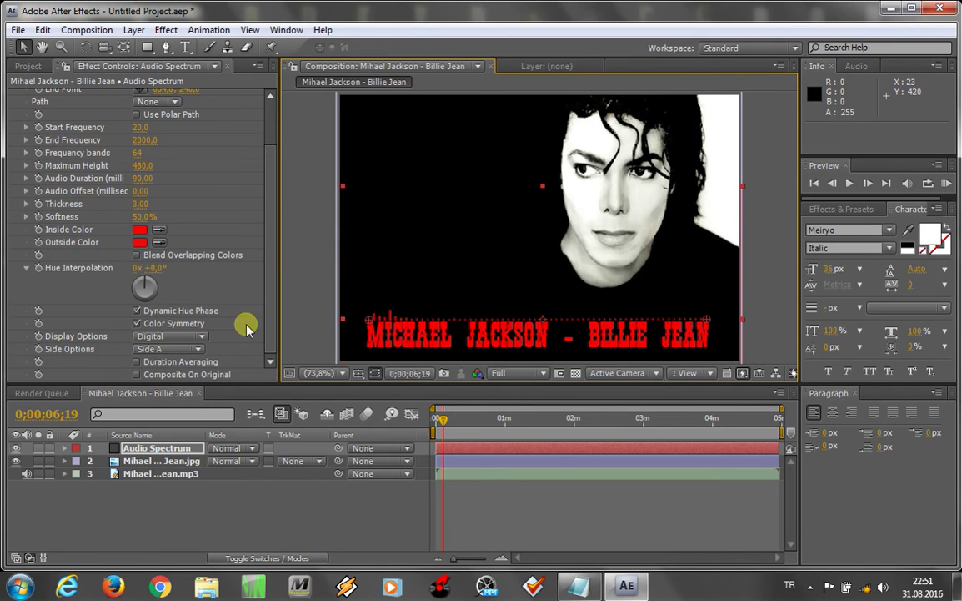
mouse_move(144, 166)
mouse_down()
mouse_move(248, 155)
mouse_move(109, 177)
mouse_up()
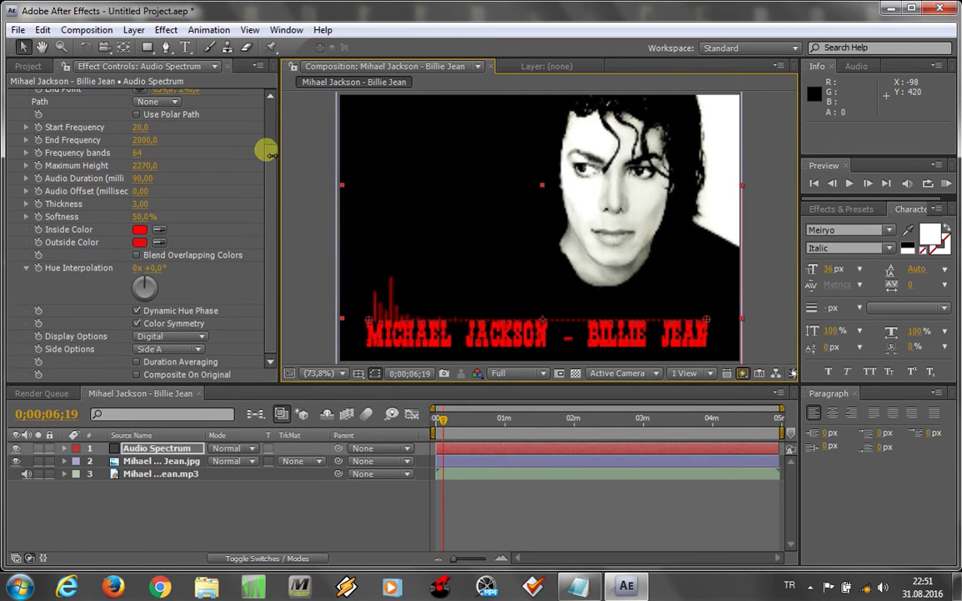
click(142, 166)
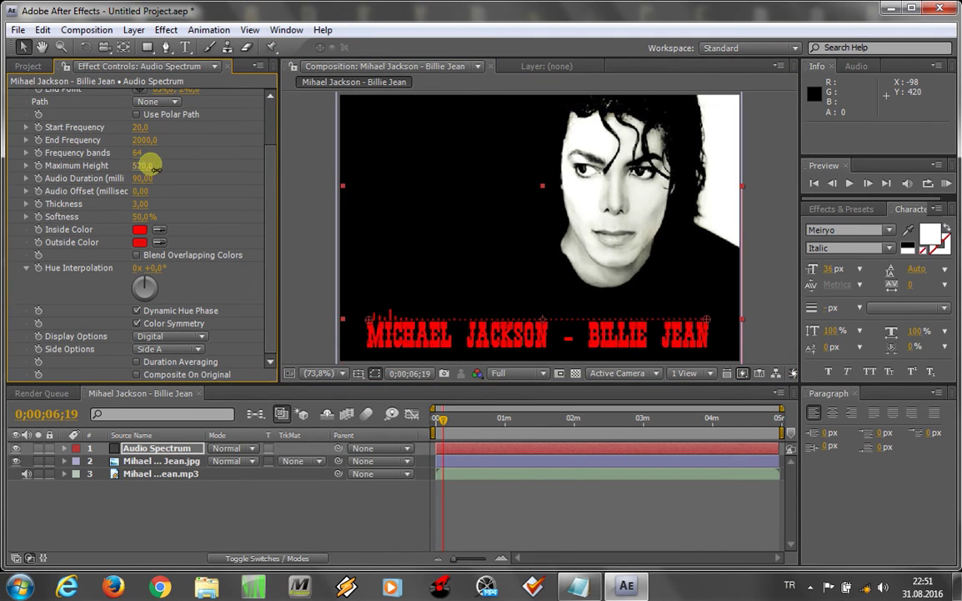
mouse_move(142, 166)
mouse_down()
mouse_move(181, 170)
mouse_move(145, 171)
mouse_up()
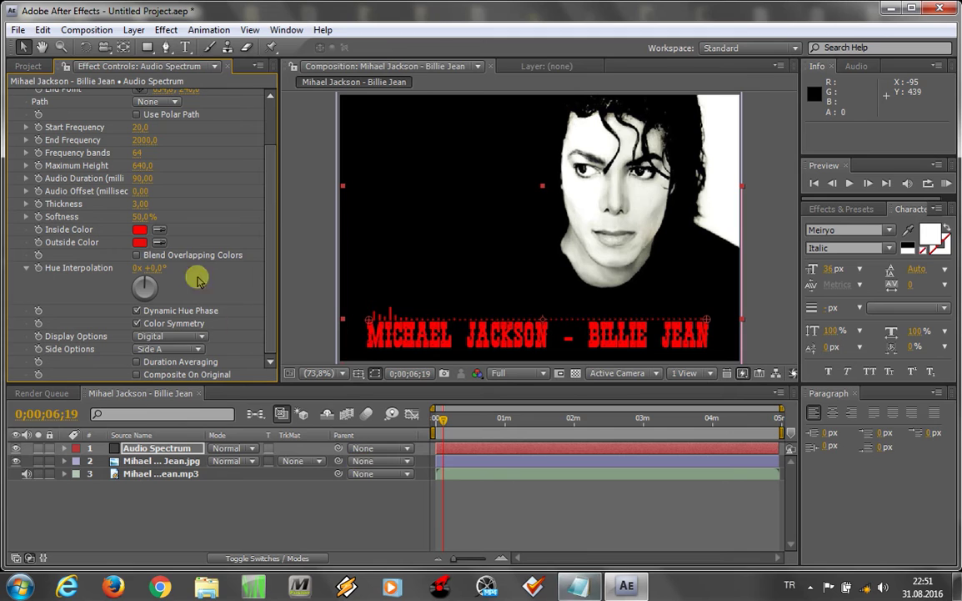
mouse_move(140, 165)
mouse_down()
mouse_move(326, 161)
mouse_move(137, 161)
mouse_move(330, 170)
mouse_move(140, 172)
mouse_move(157, 178)
mouse_move(139, 162)
mouse_move(215, 170)
mouse_move(146, 185)
mouse_move(265, 173)
mouse_up()
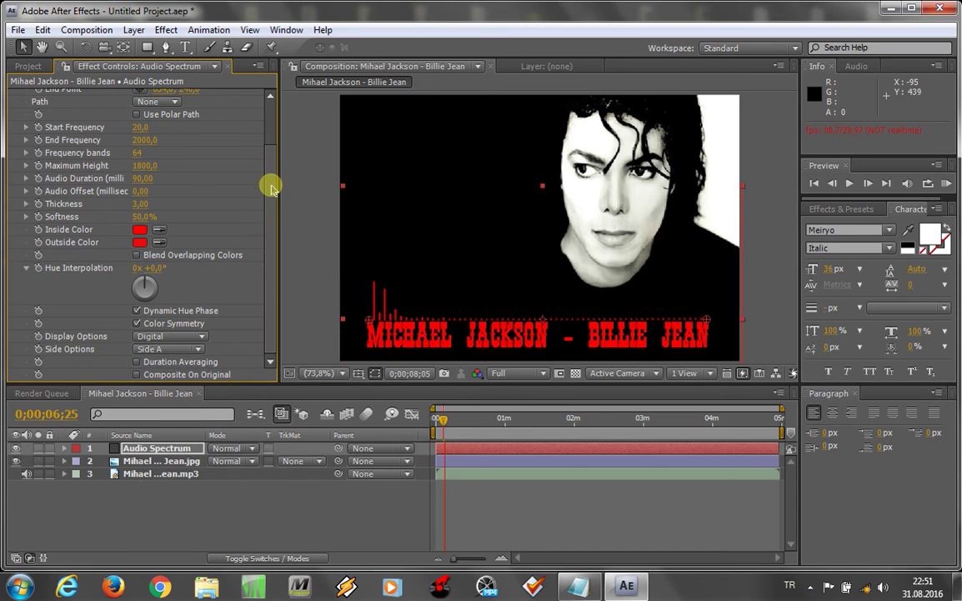
click(584, 587)
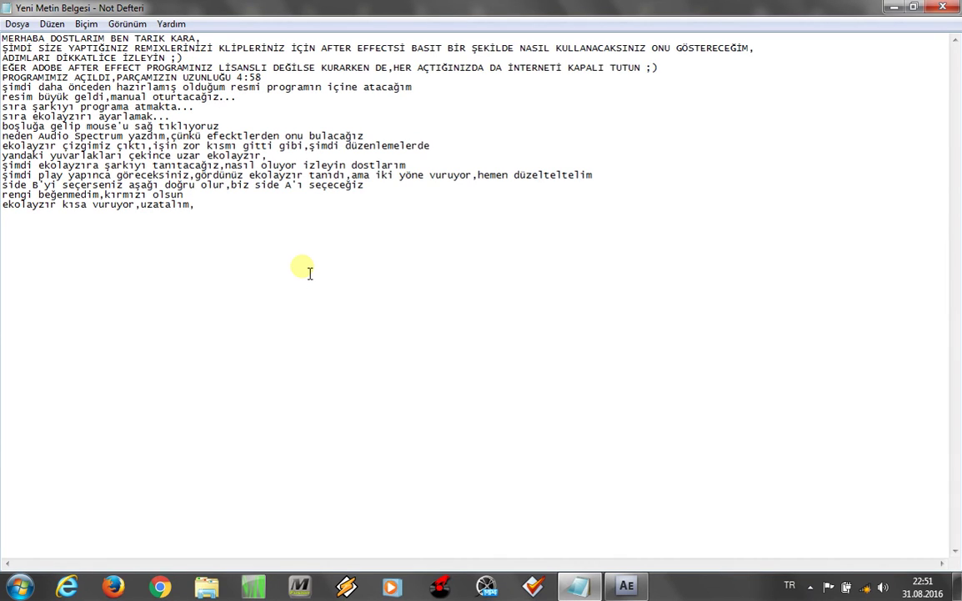
Step: Append 'şimdi biraz kalın olsun çubuklar' to the last notes line, asking for thicker bars
text(şimdi bi)
text(raz )
text(kalın)
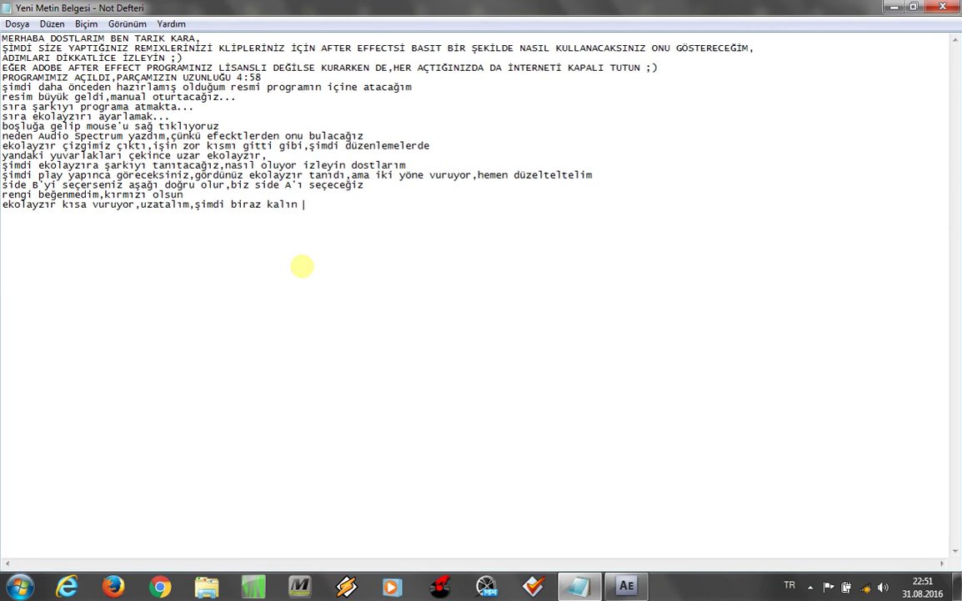
text(sun çubuk)
text(lar)
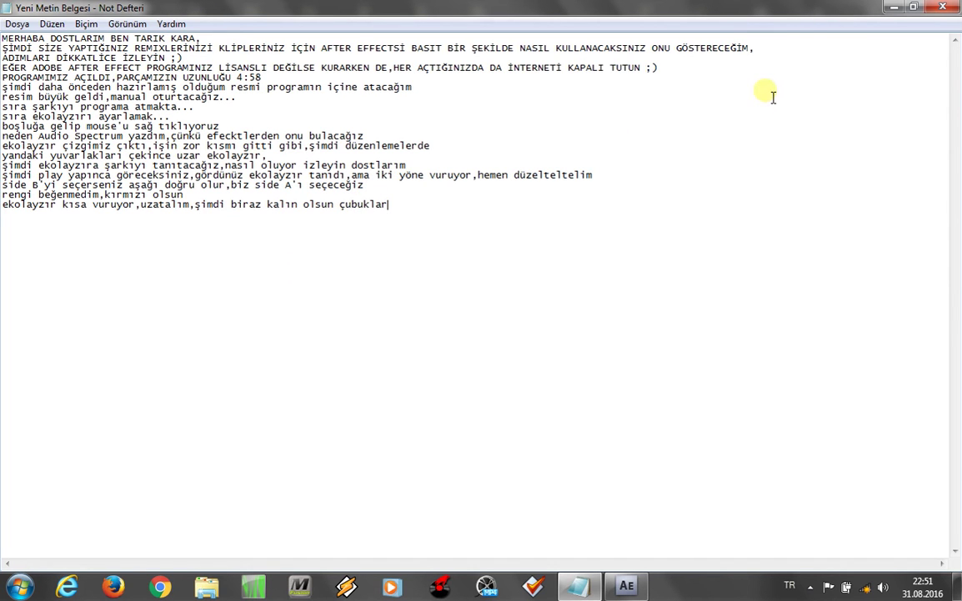
click(891, 12)
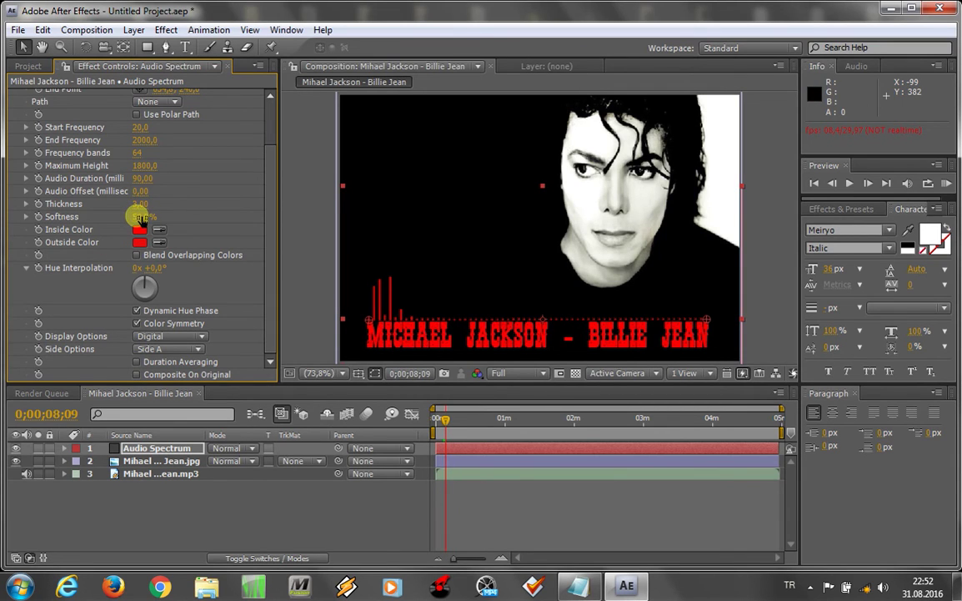
Step: Adjust the spectrum Softness and thicken the bars, previewing the result
mouse_move(144, 215)
mouse_down()
mouse_move(192, 219)
mouse_move(140, 204)
mouse_move(130, 214)
mouse_up()
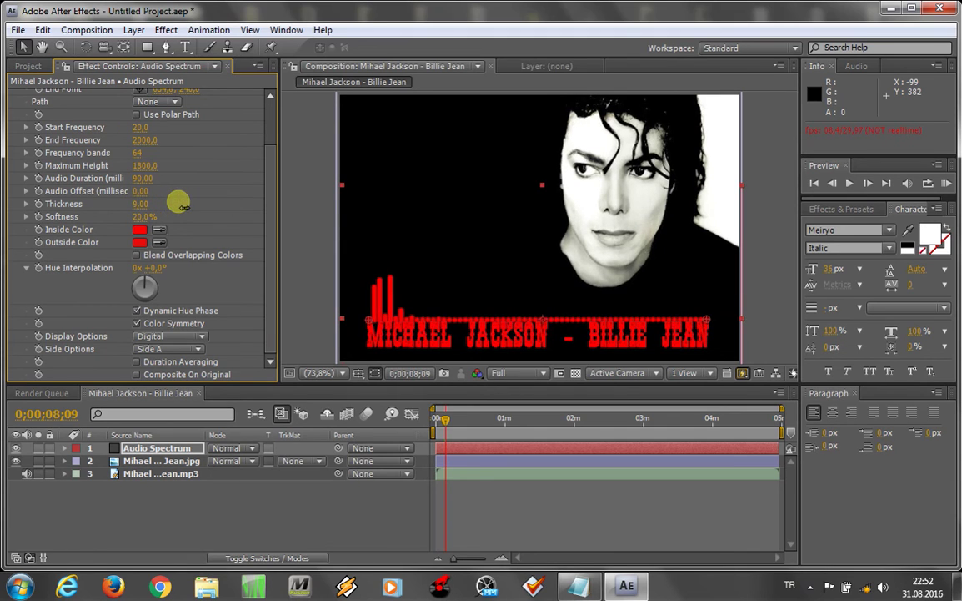
key(space)
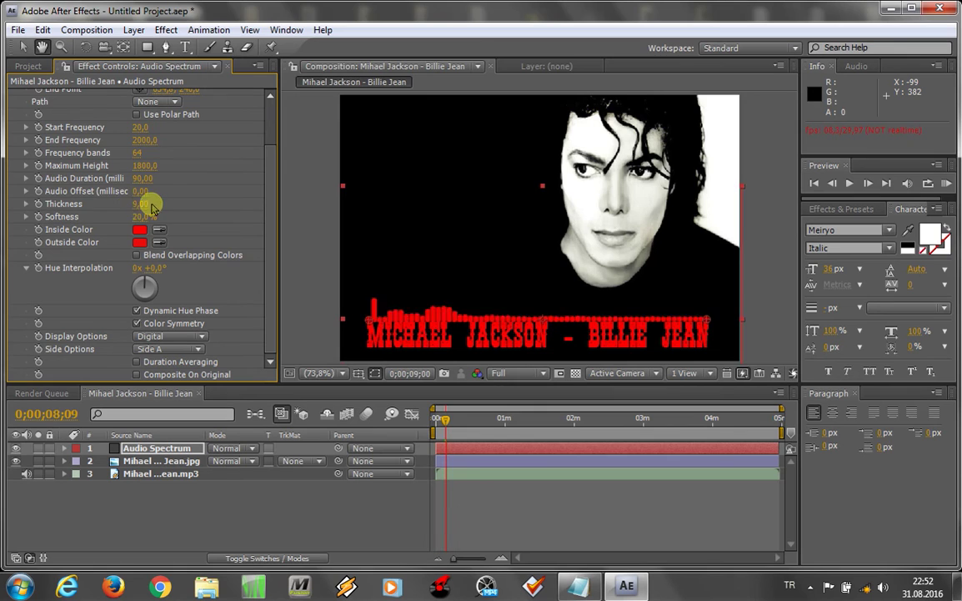
drag(148, 208, 160, 211)
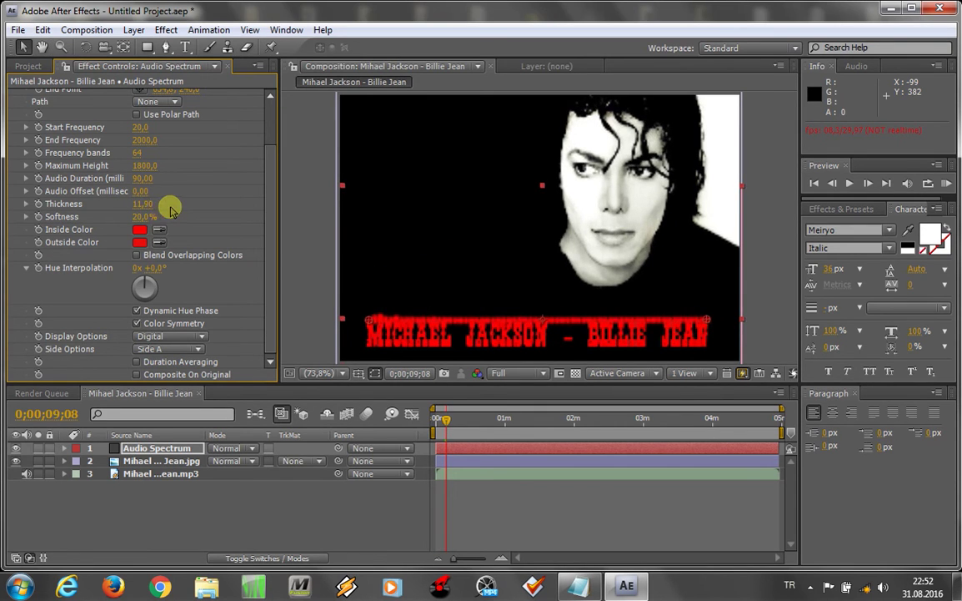
drag(161, 211, 167, 205)
key(space)
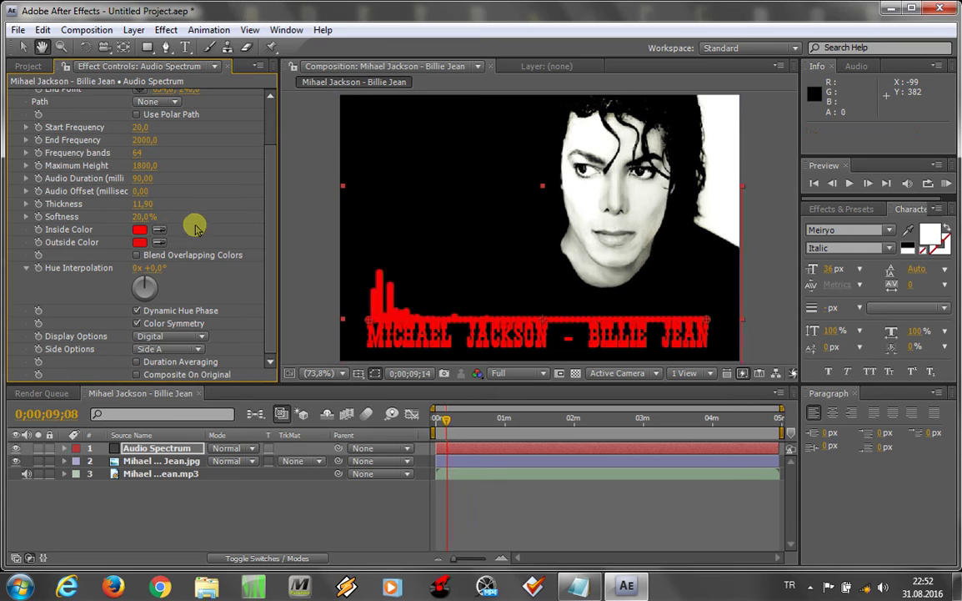
Step: Lower Softness for sharper edges and set Thickness to 9,20, previewing the bars
drag(146, 218, 108, 222)
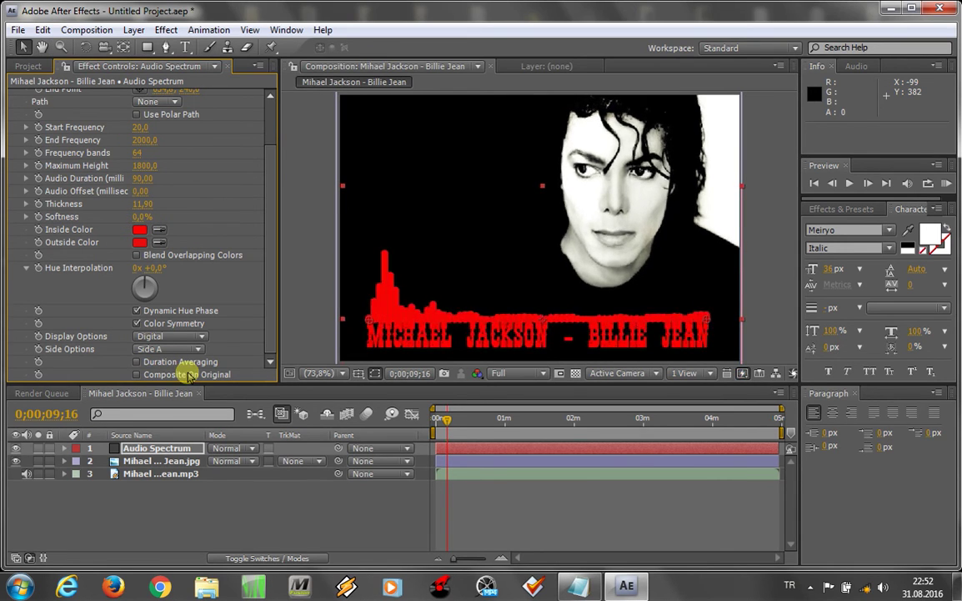
key(space)
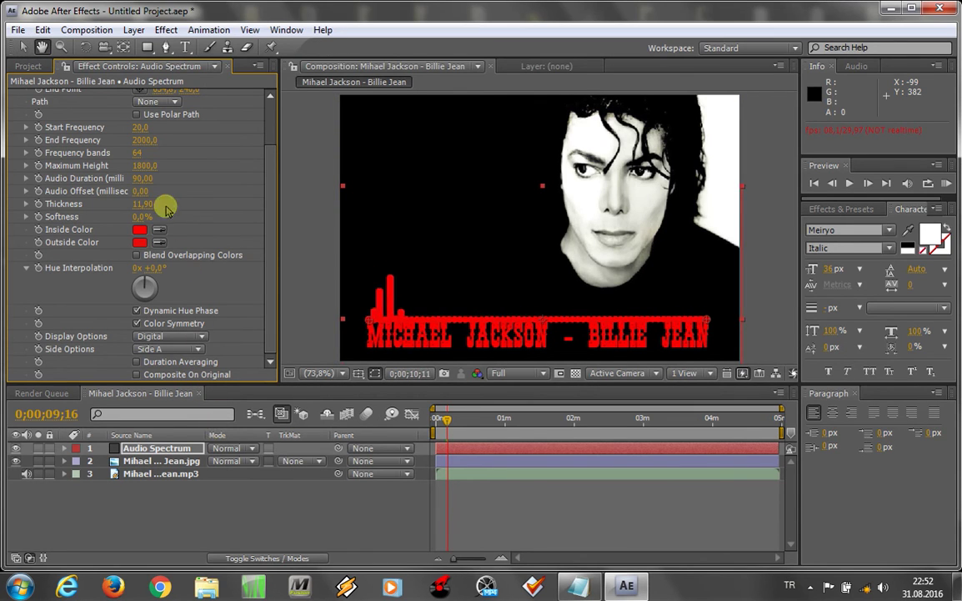
key(space)
drag(136, 204, 109, 190)
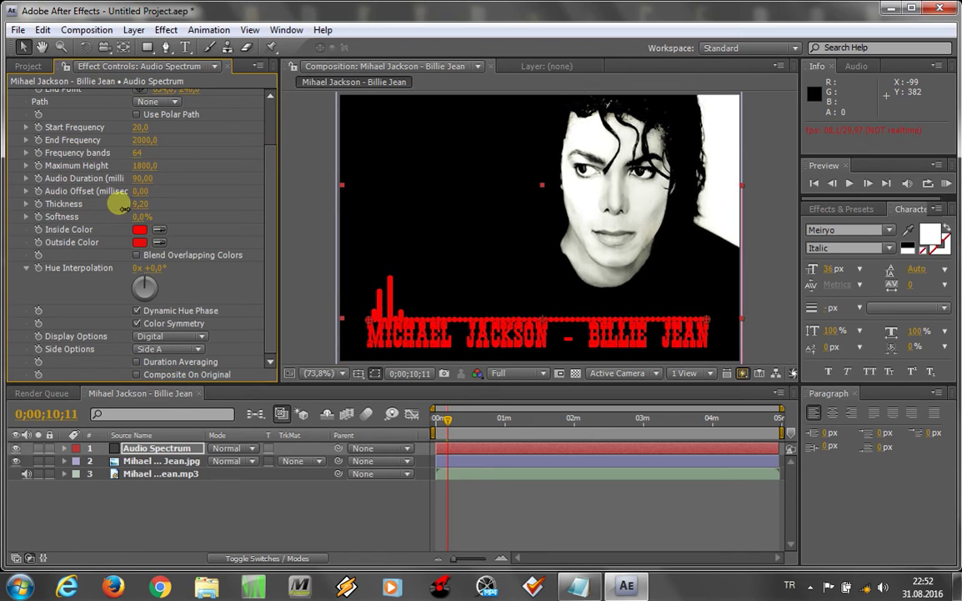
key(space)
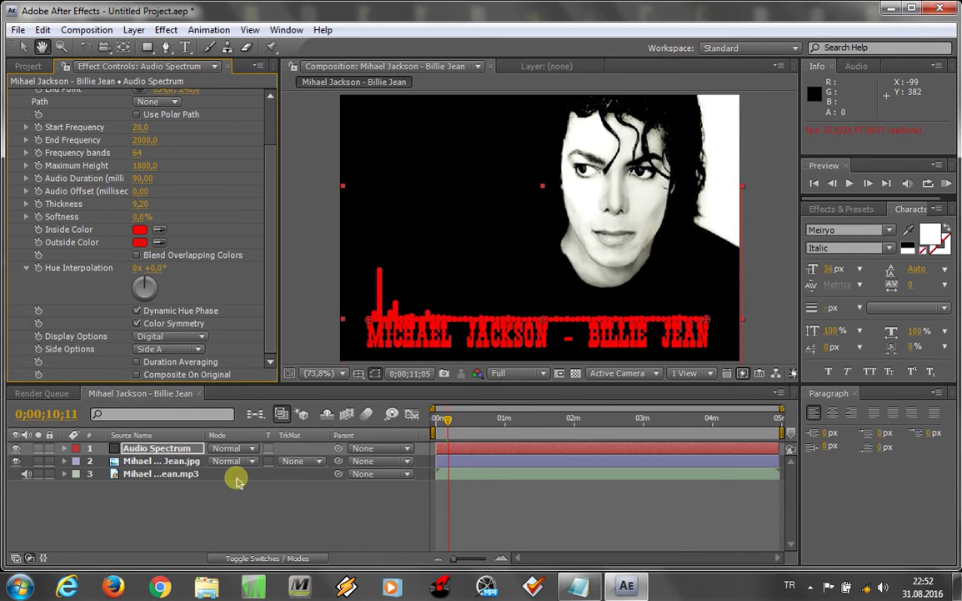
key(space)
Step: Stretch the spectrum layer slightly taller, nudge it up, and preview it
drag(543, 190, 542, 155)
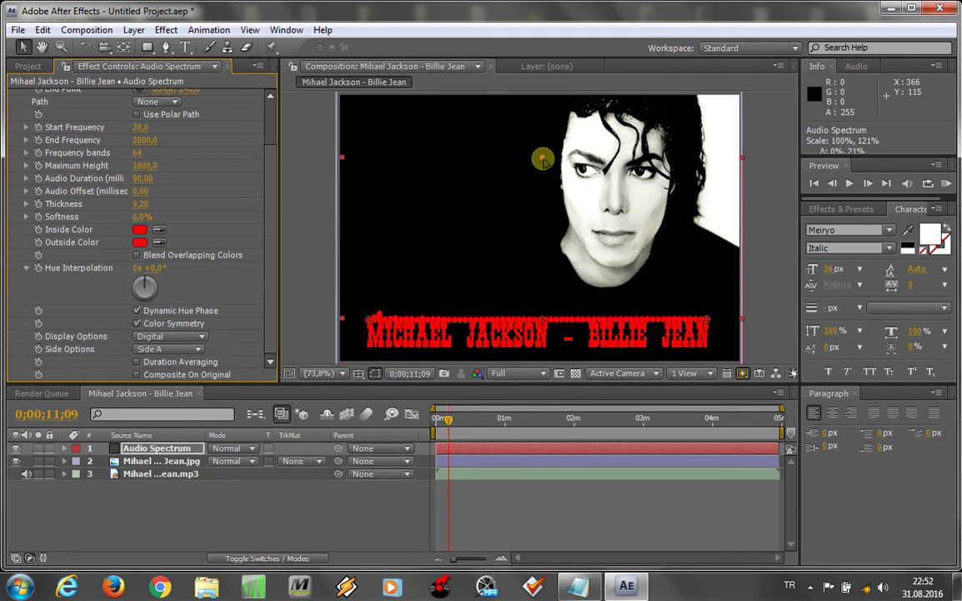
key(space)
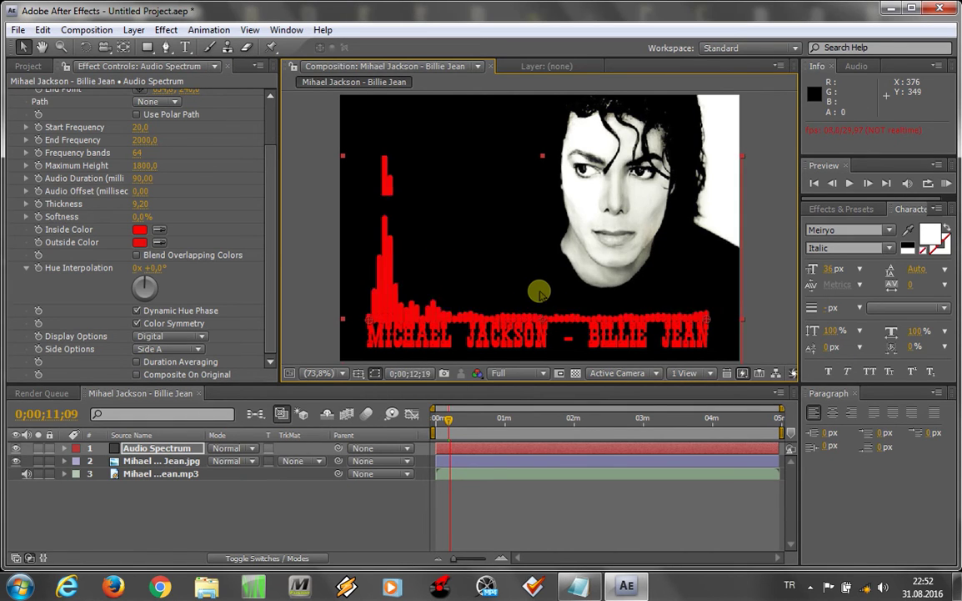
key(Up)
key(Up)
key(Up)
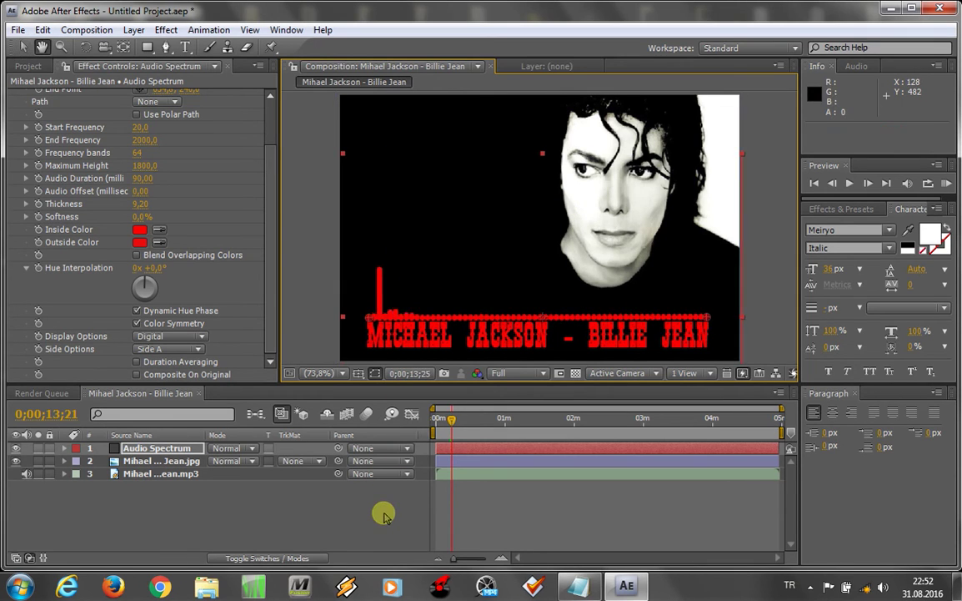
key(space)
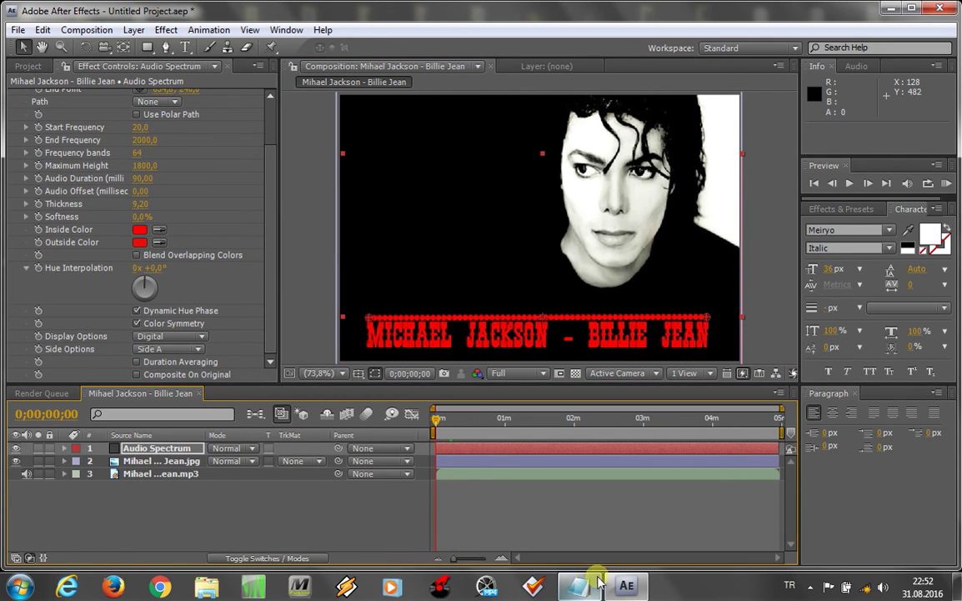
Step: Add a notes line advising to rewind before rendering, since recording starts where playback stopped
click(575, 589)
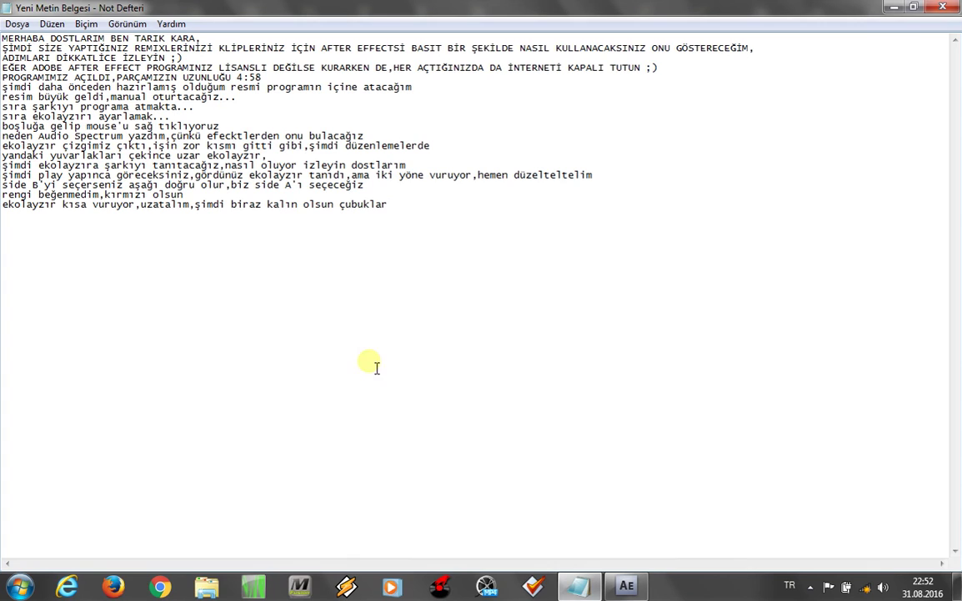
key(Return)
text(space tuşu ile playleyin,sonra en ba)
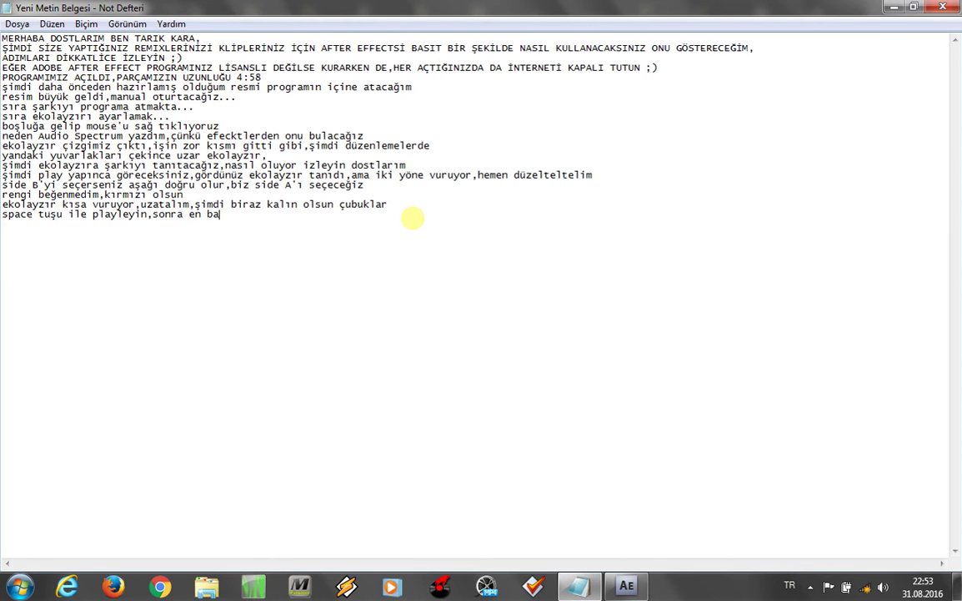
text(şa)
text(ğu,çünkü)
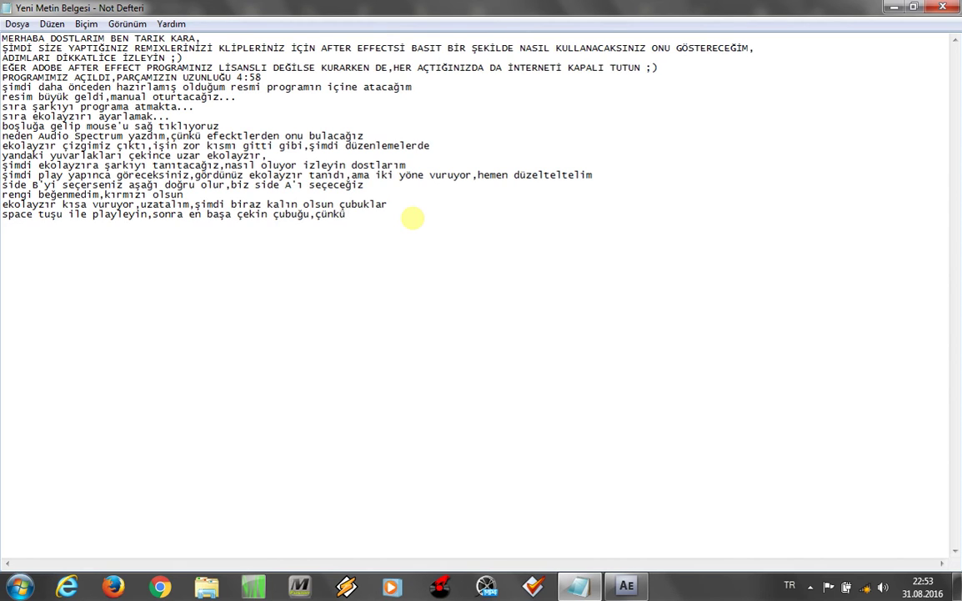
text( render yapar)
text(ken)
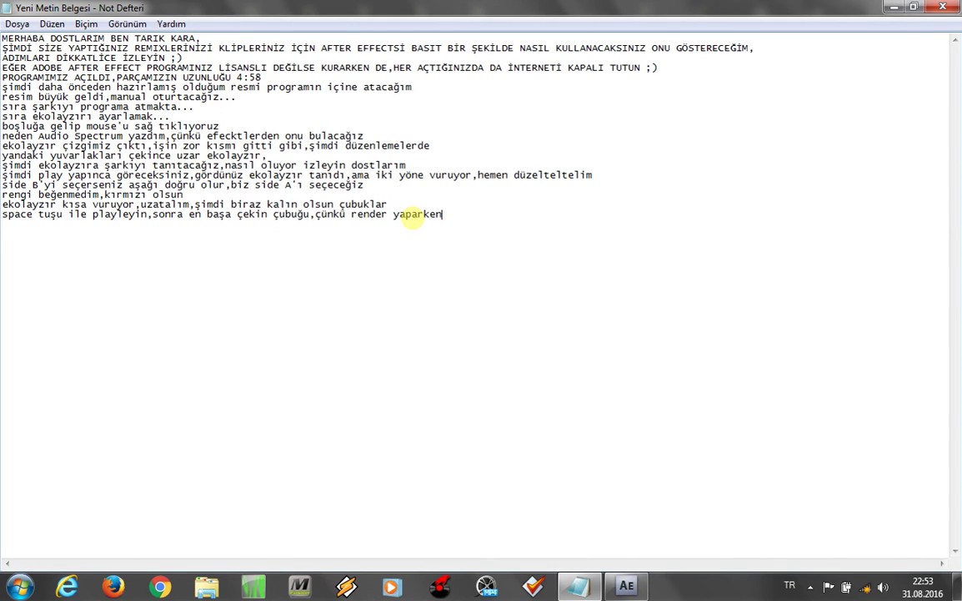
text(rde durdurdu)
text(ysan oradan kayıt alır)
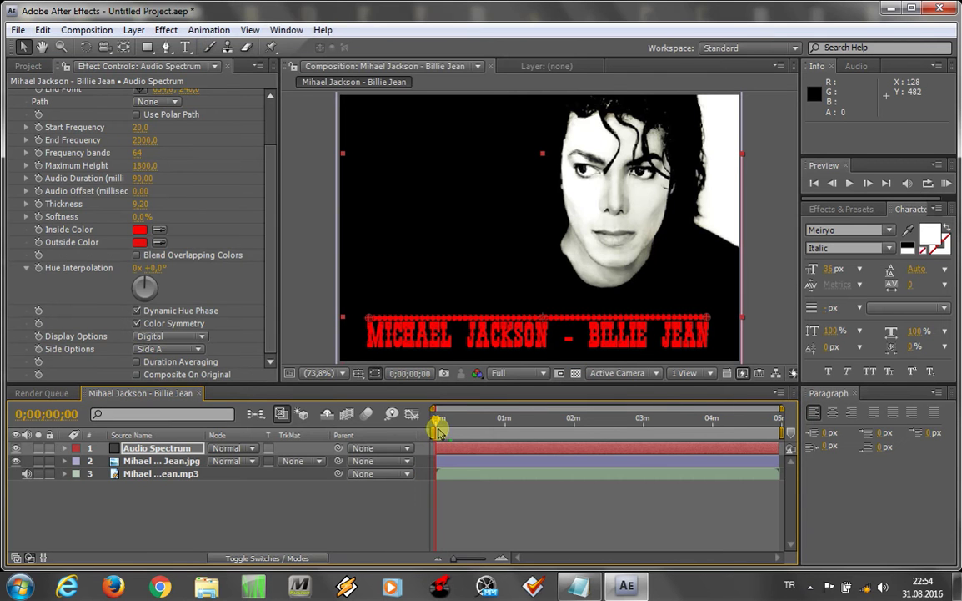
drag(438, 429, 569, 430)
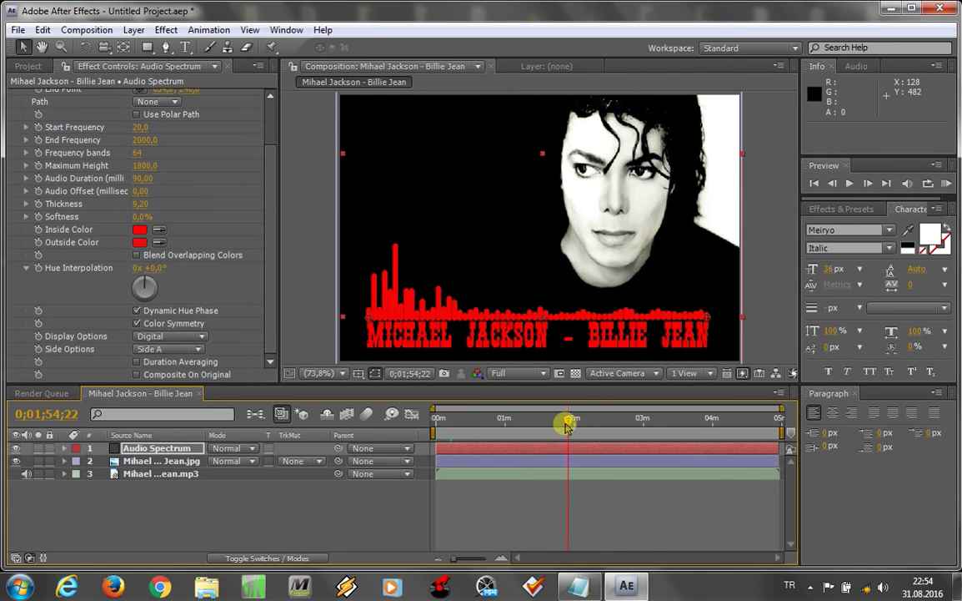
drag(568, 418, 432, 423)
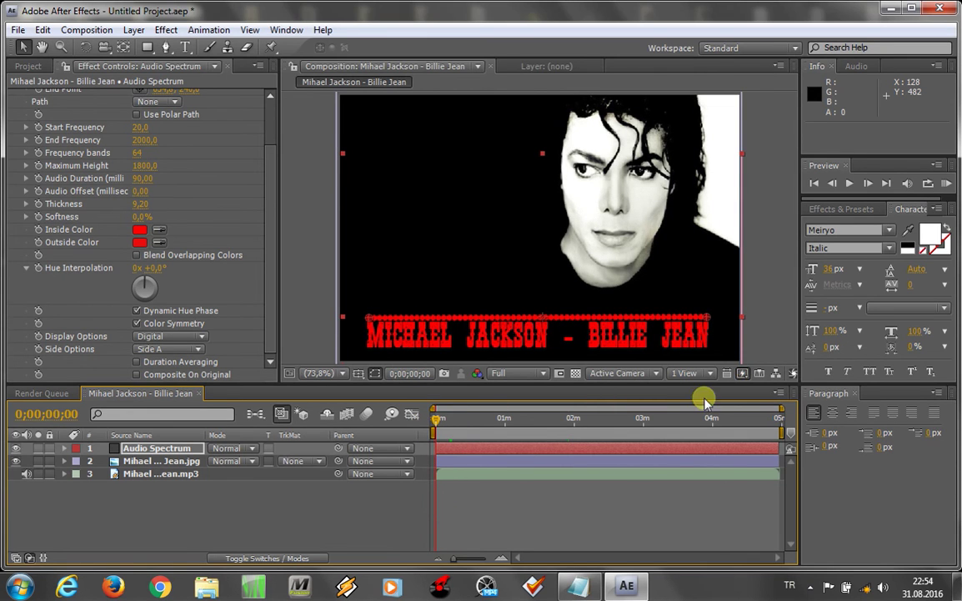
key(alt+Tab)
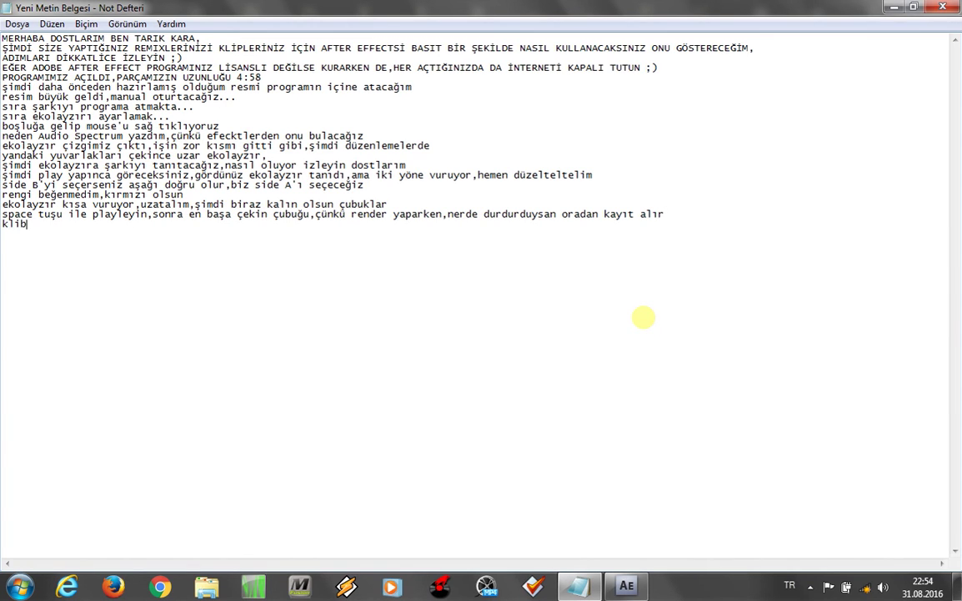
Step: Add the notes line 'klibimiz hazır,sıra renderda,o nasıl oluyor bakalım'
text(imiz hazır,s)
text(ıra renderd)
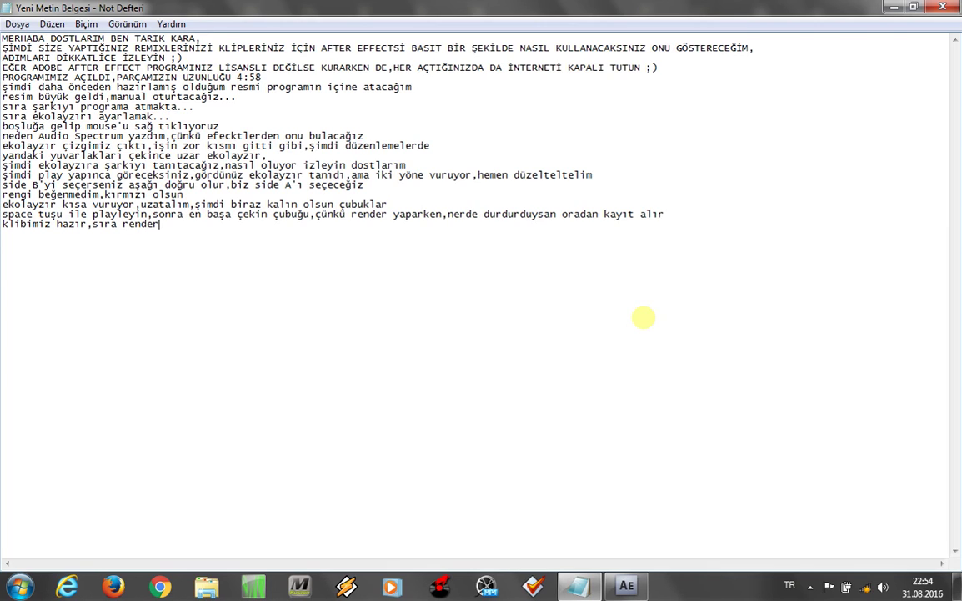
text(a,)
text(o nasıl oluyor )
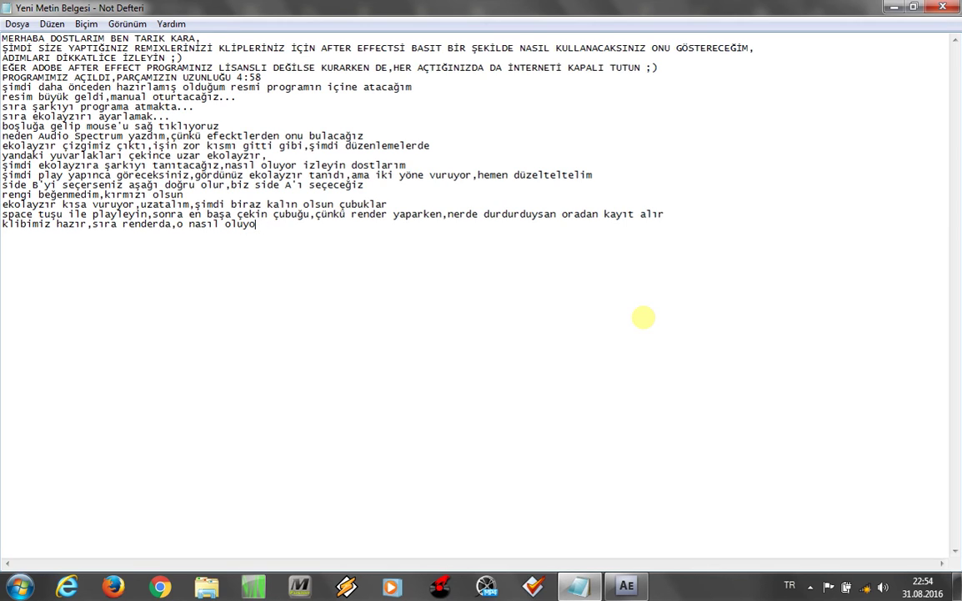
text(bakalım)
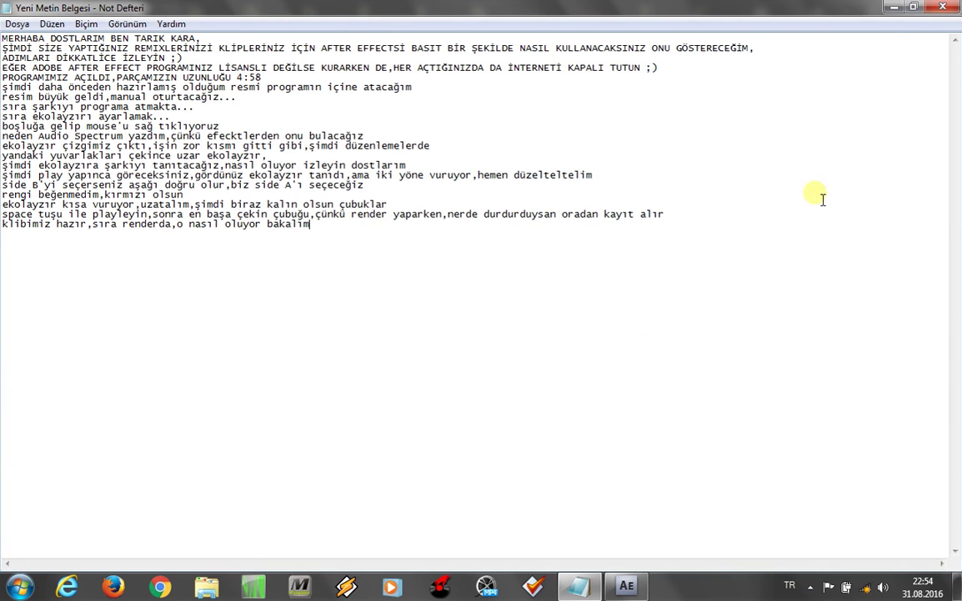
Step: Queue the composition with Composition > Make Movie using Best Settings render settings
click(894, 6)
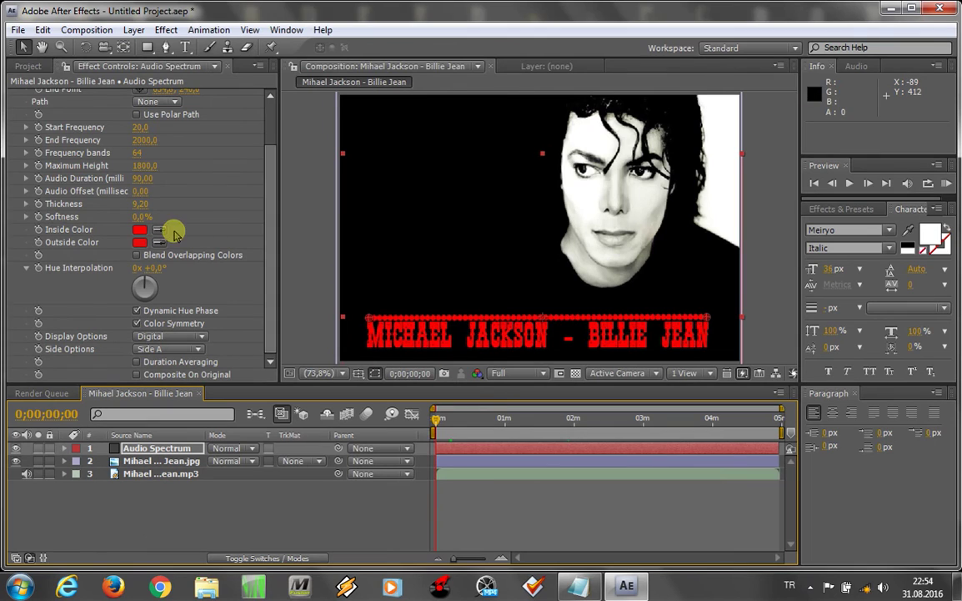
click(81, 31)
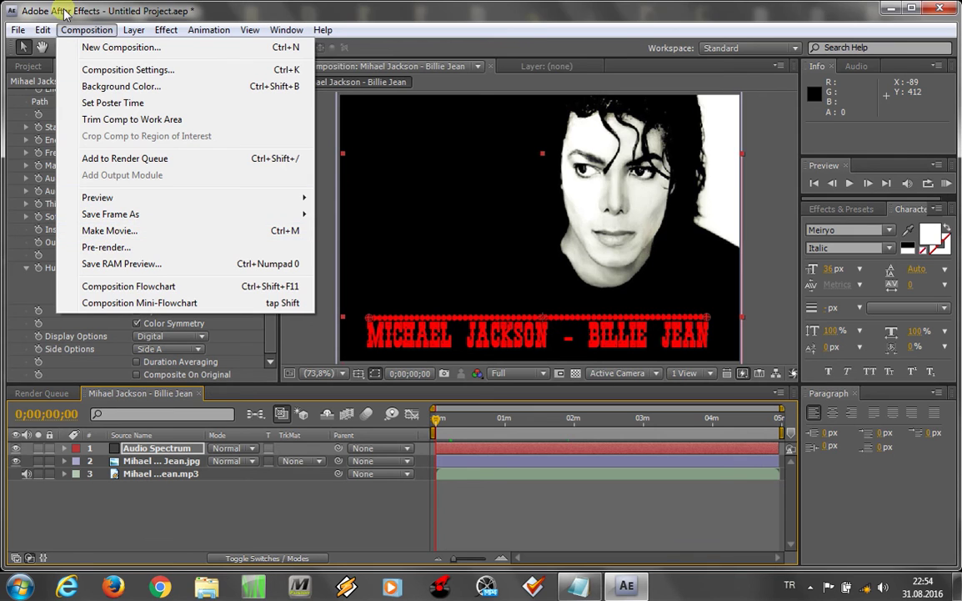
click(111, 231)
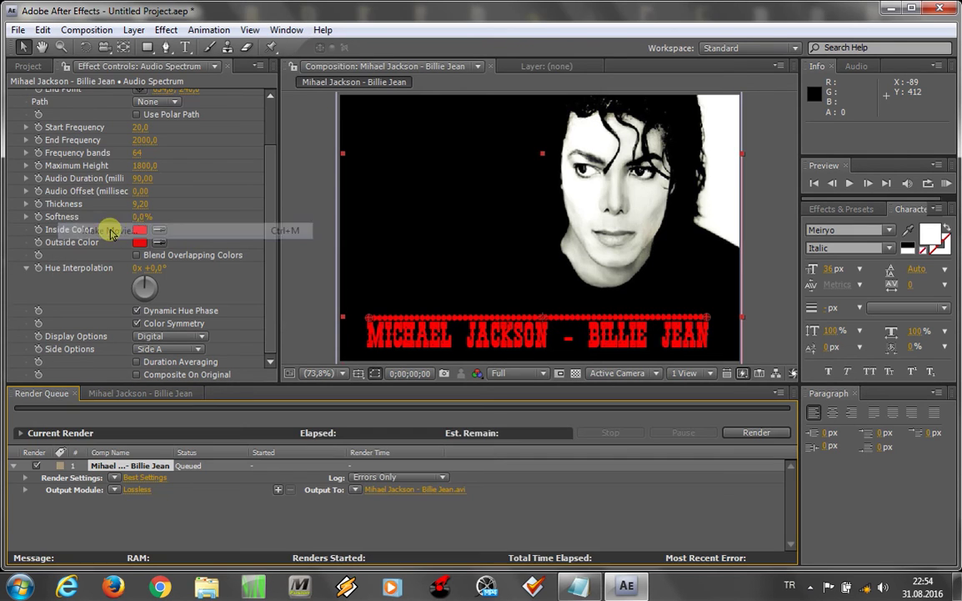
click(140, 479)
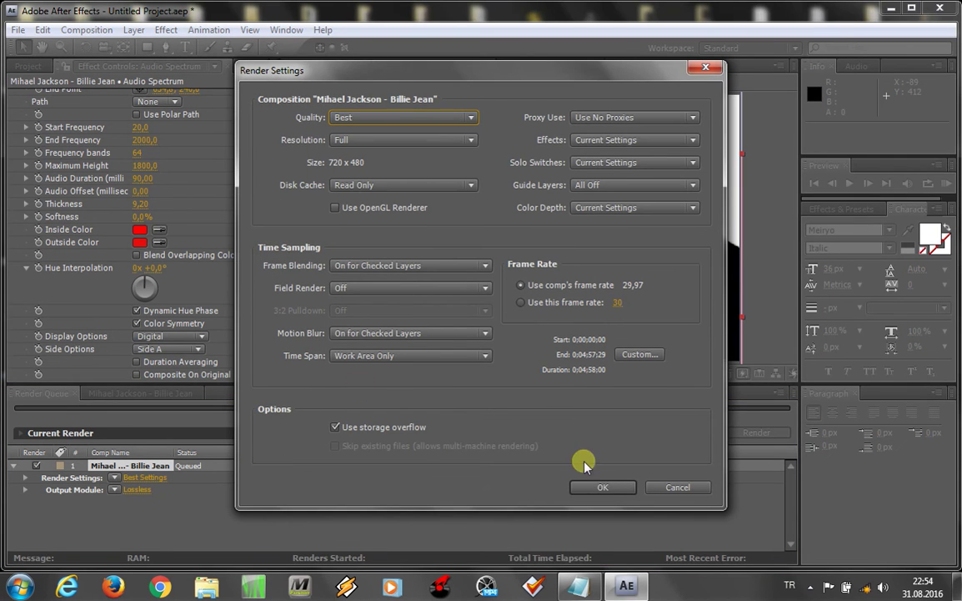
click(607, 488)
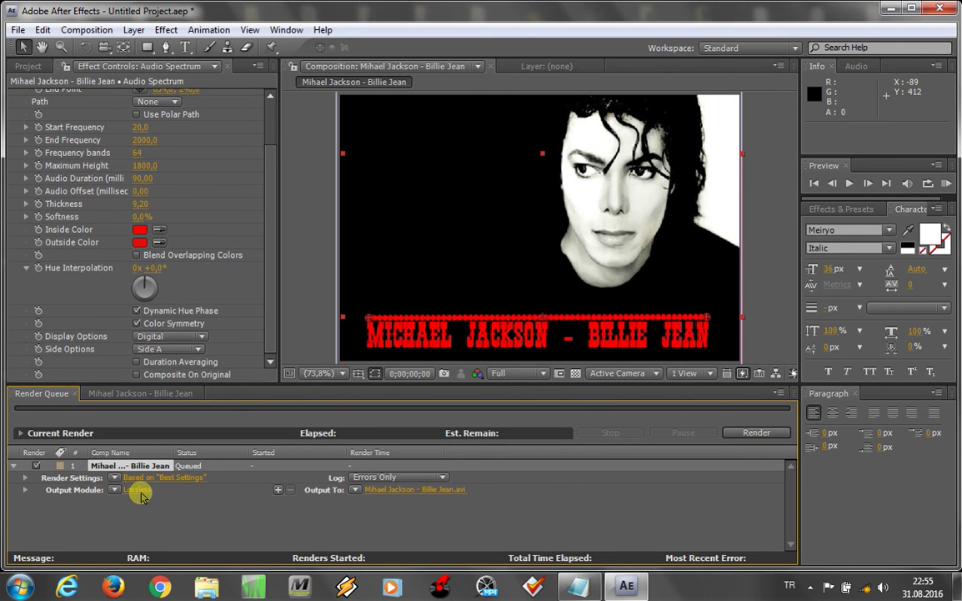
Step: Enable Crop, Stretch and Audio Output in the Lossless output module
click(136, 490)
click(300, 358)
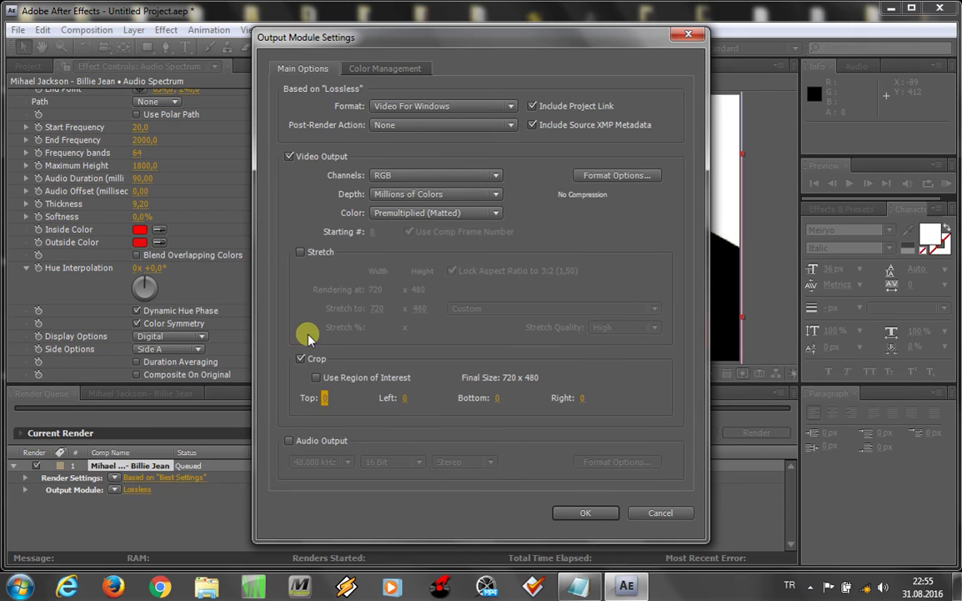
click(300, 252)
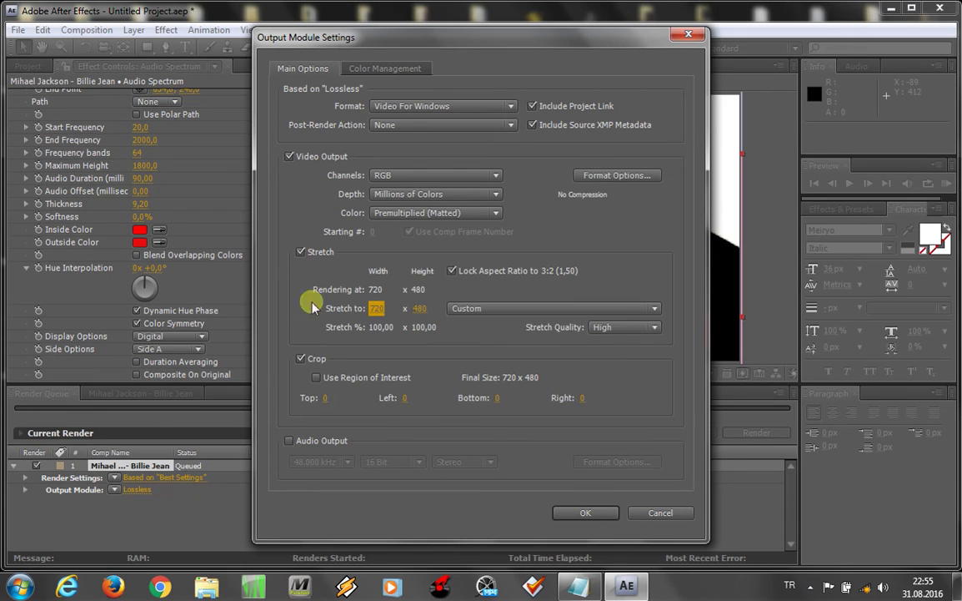
click(289, 440)
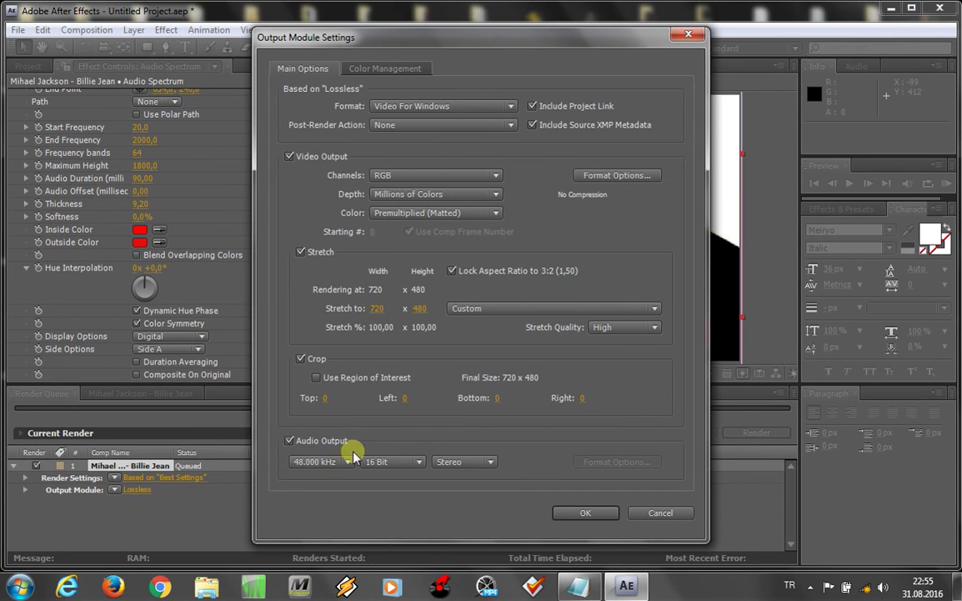
click(597, 513)
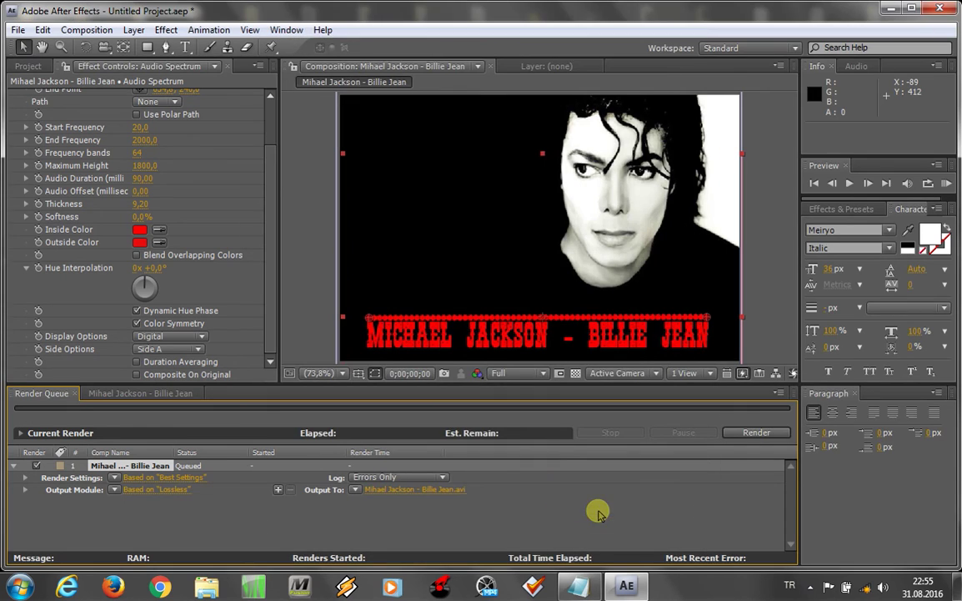
Step: Keep the default output file 'Mihael Jackson - Billie Jean.avi'
click(423, 493)
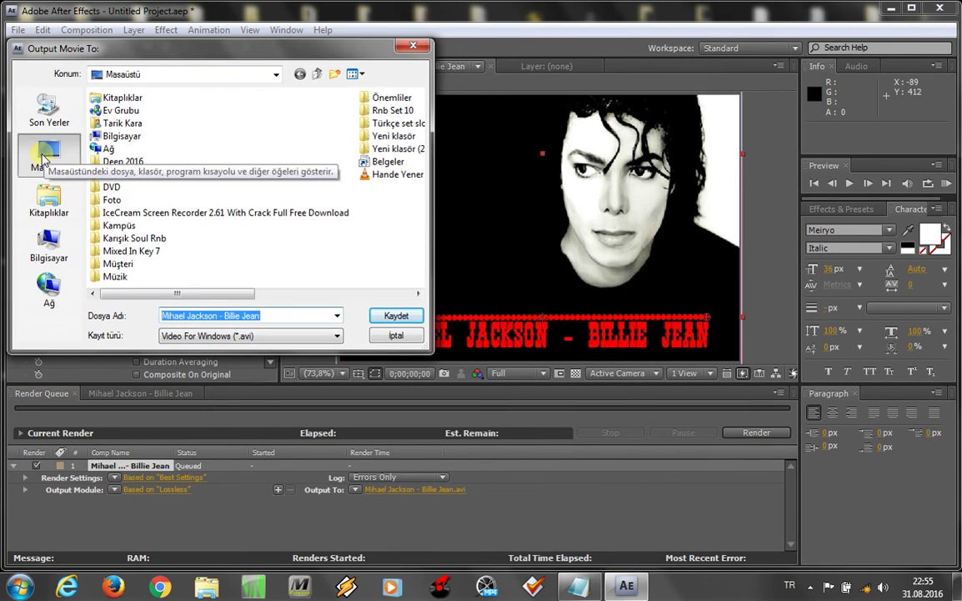
click(397, 336)
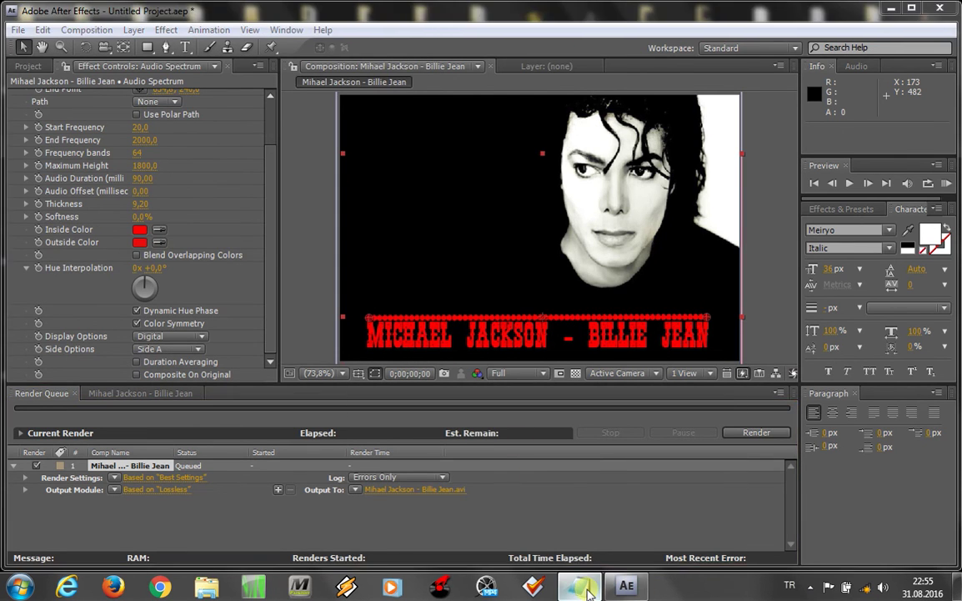
click(589, 591)
Step: Note that the render file is large so pick a location with space, and 'ben masaüstü seçiyorum,'
text(,)
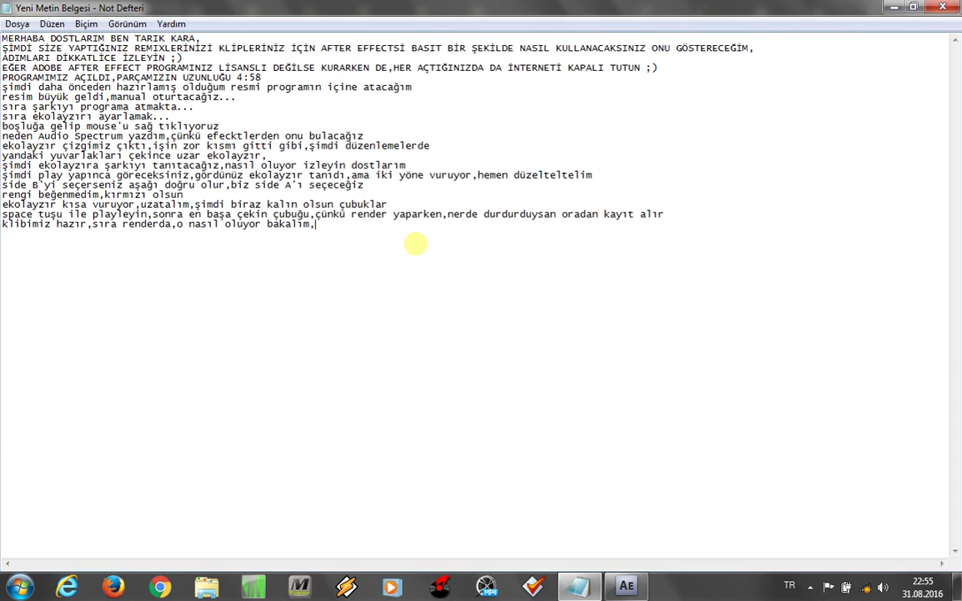
text(kayıt çok)
text( büyük yer kaplıyor)
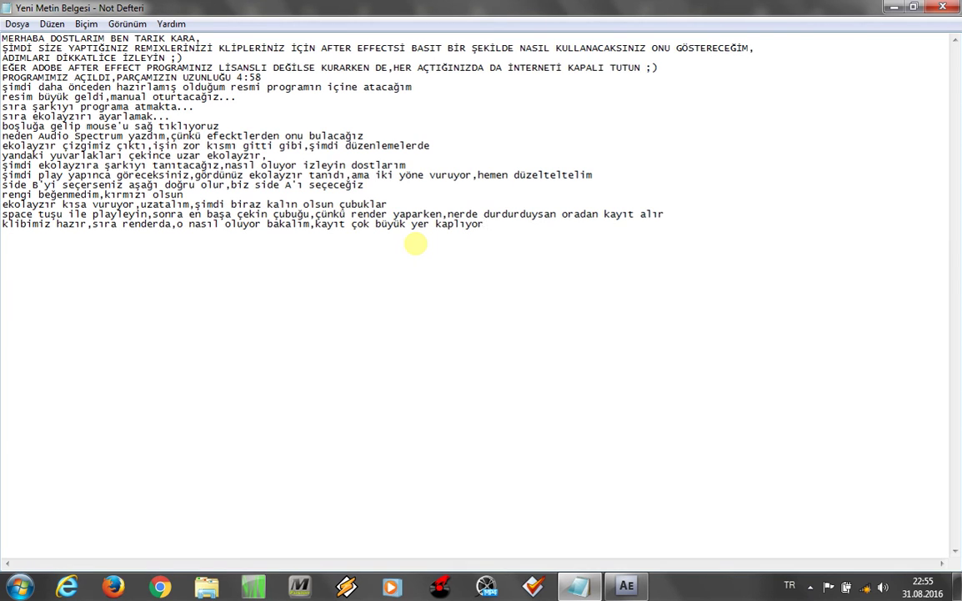
text(,o yüzden y)
text(er olan yer seçin)
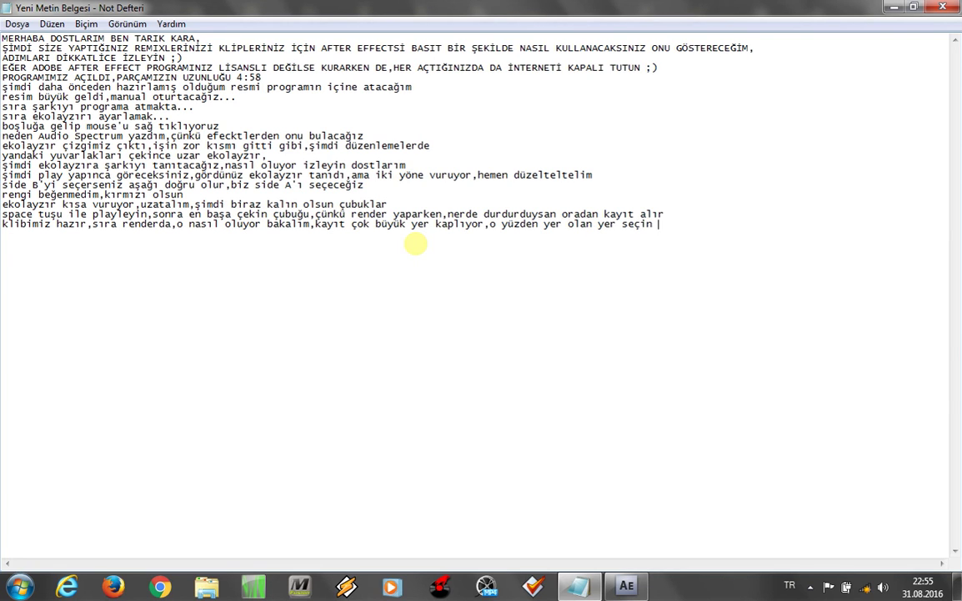
text( hedef)
key(Return)
text(ben m)
text(asaüstü seçiyorum,)
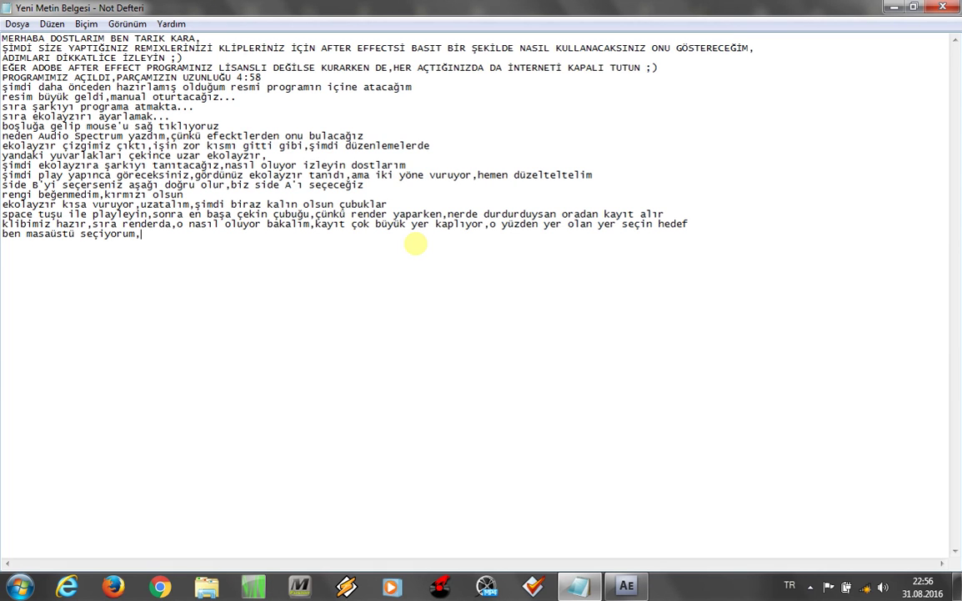
Step: Save the render output 'Mihael Jackson - Billie Jean.avi' to the desktop (Masaüstü)
click(570, 578)
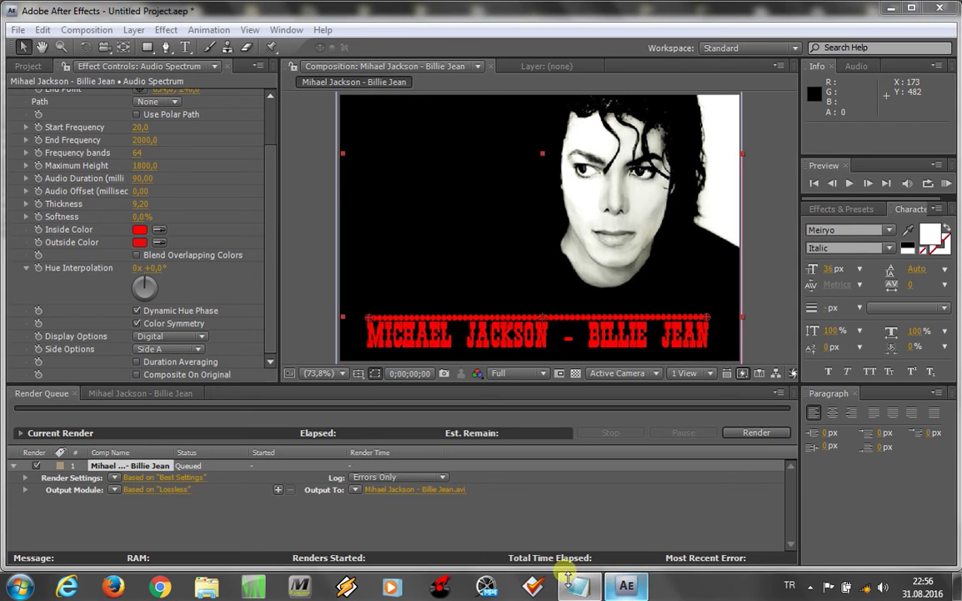
click(409, 489)
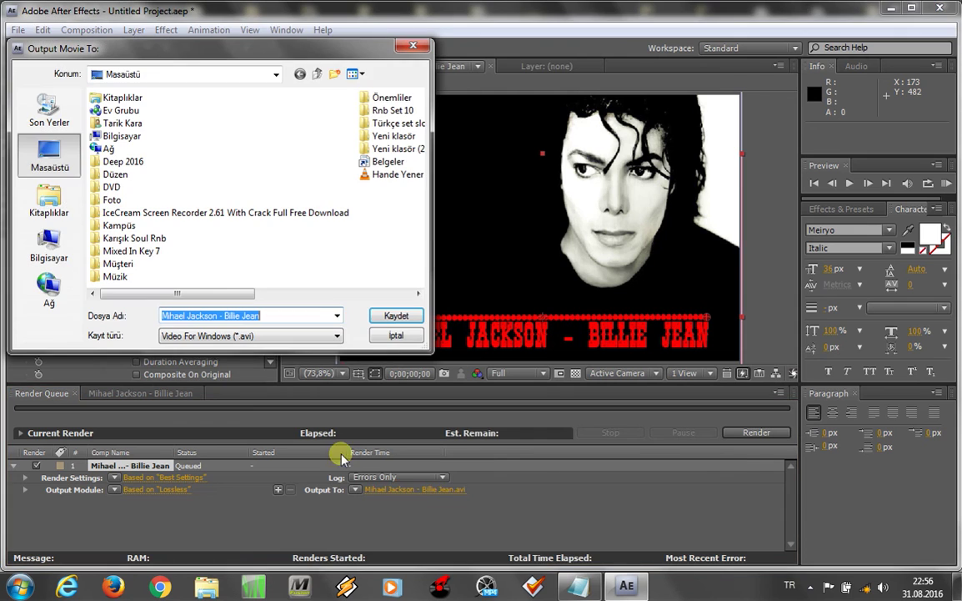
click(397, 316)
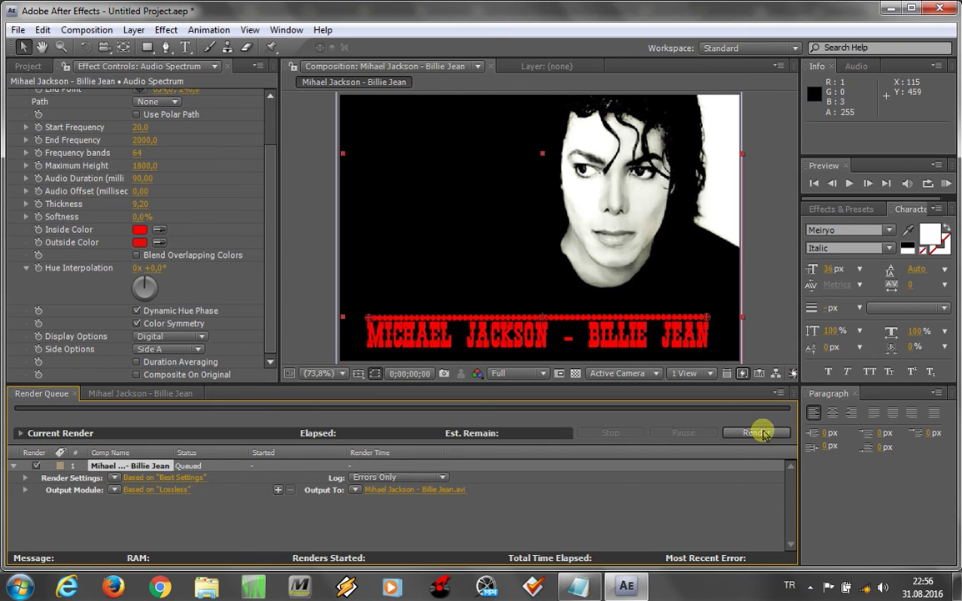
click(577, 586)
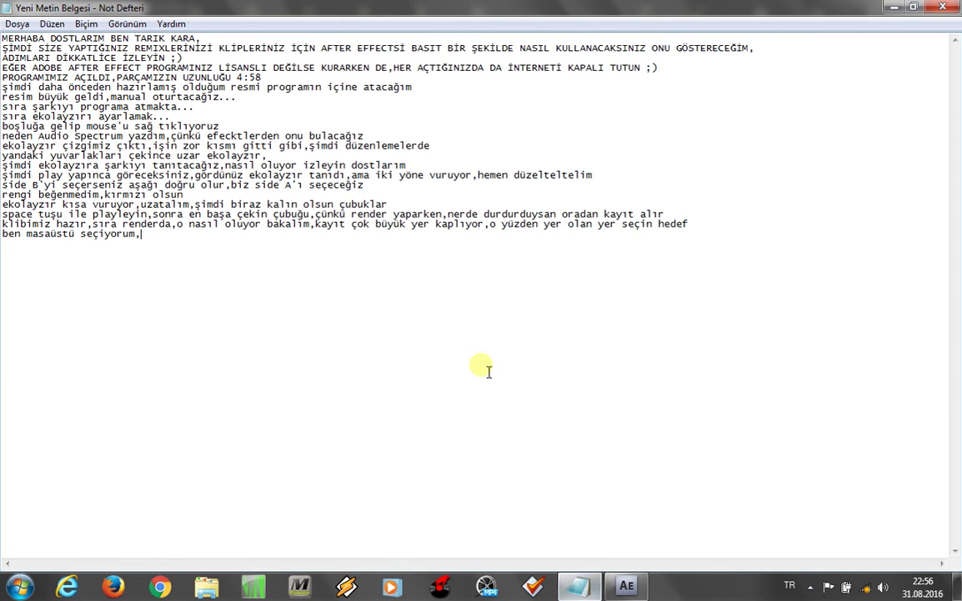
Step: Add 'rendera basıyoruz,kayıt biraz uzun sürüyor,' to the notes, fixing the typo
text(re)
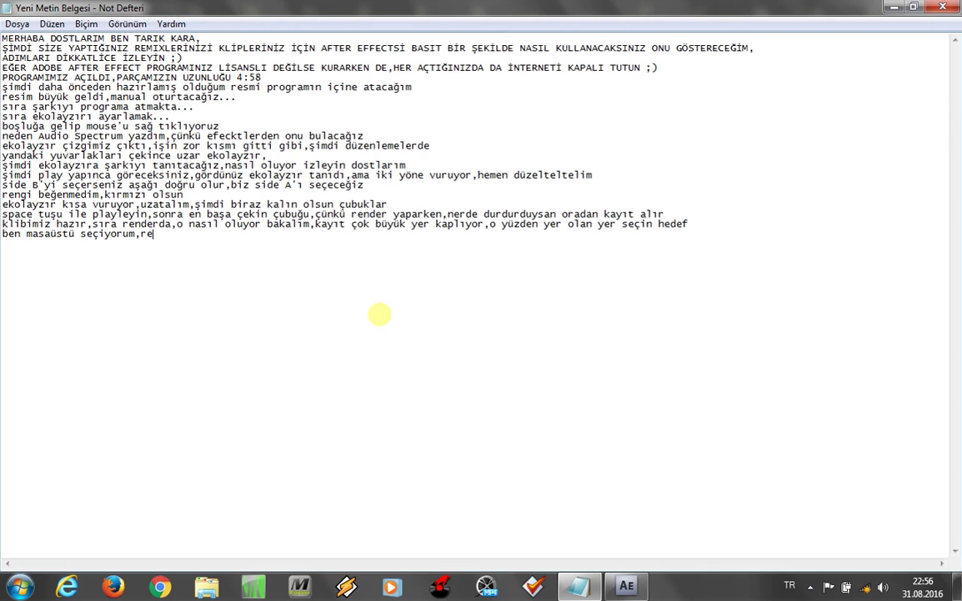
text(ndera ba)
text(sıyoruz,kayı)
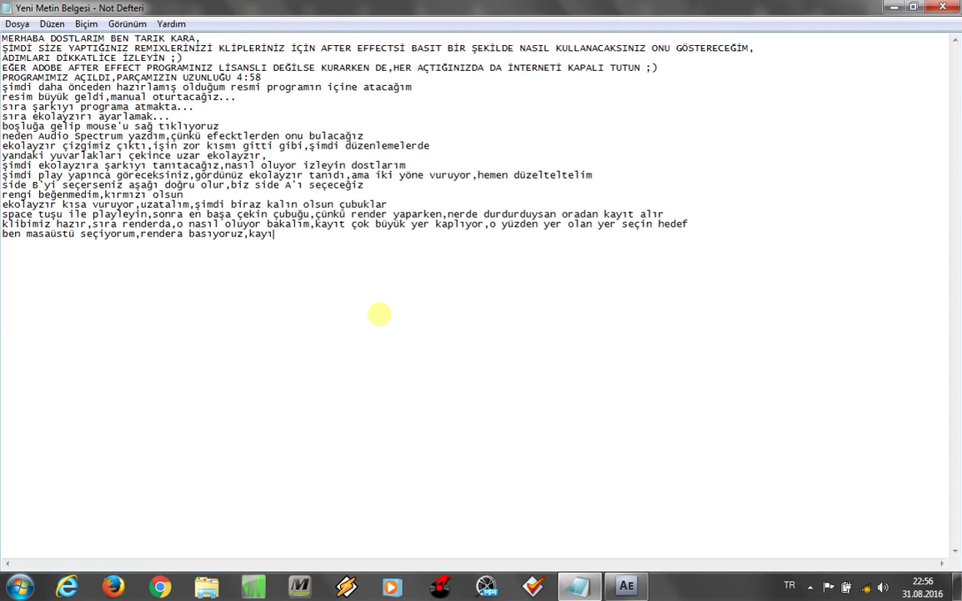
text(iraz uzun sürüyö)
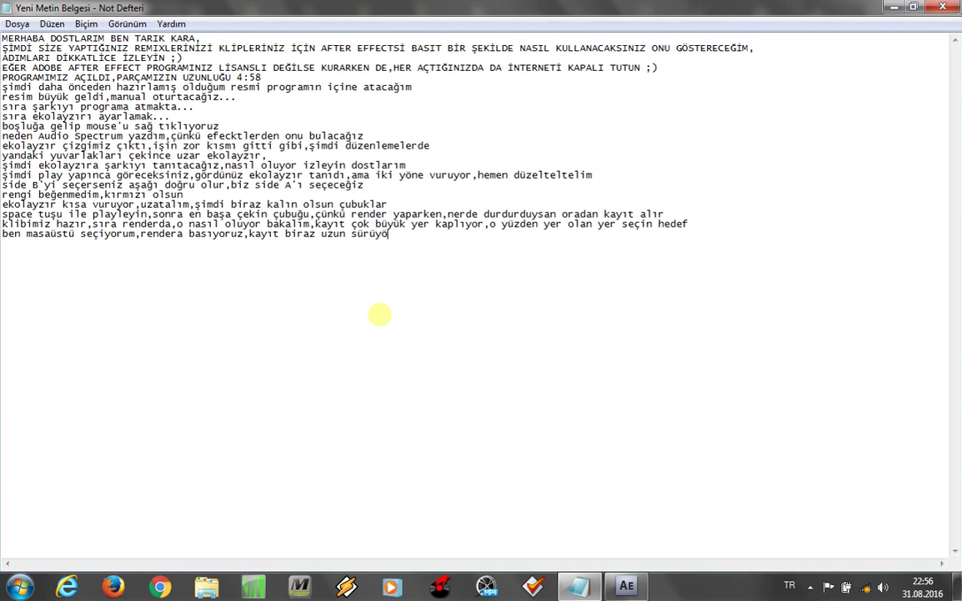
key(BackSpace)
Step: Start the Render Queue render of Mihael Jackson - Billie Jean, then return to the Notepad notes
click(892, 7)
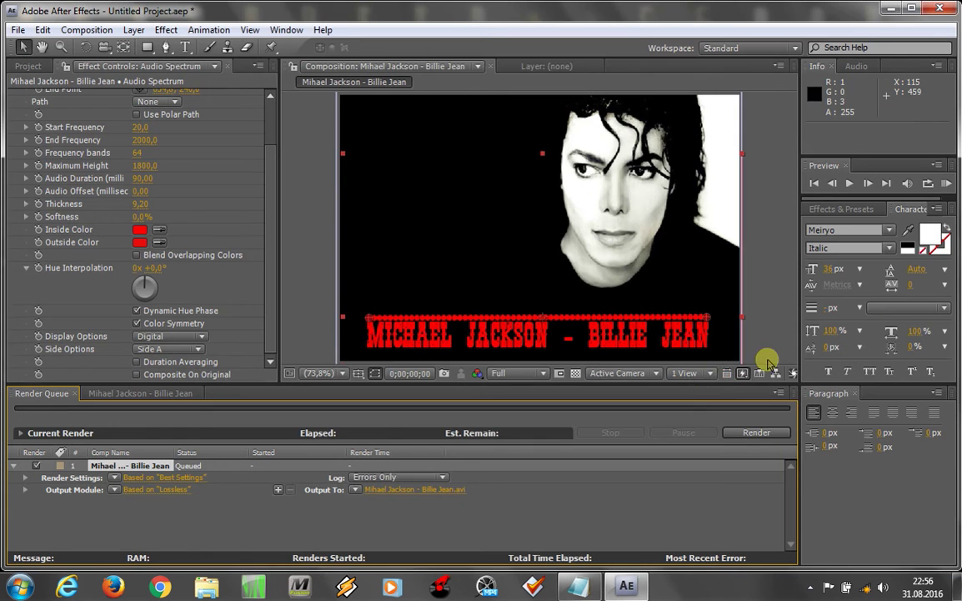
click(753, 433)
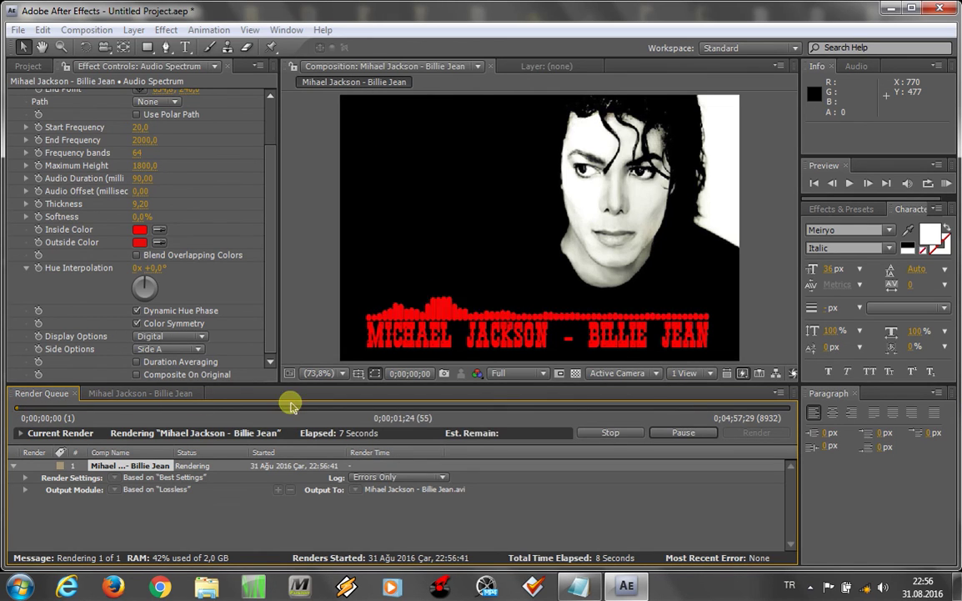
click(584, 587)
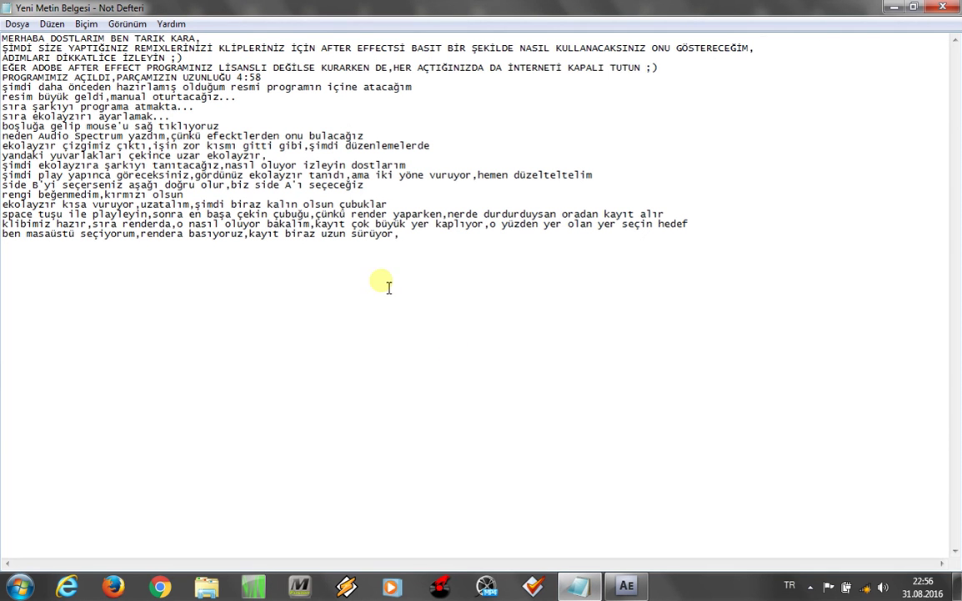
Step: Add notes saying not to touch the PC while rendering, then convert to mp4 with another converter
text(hiçbi)
text(şeye dokunmayın)
text(temizka)
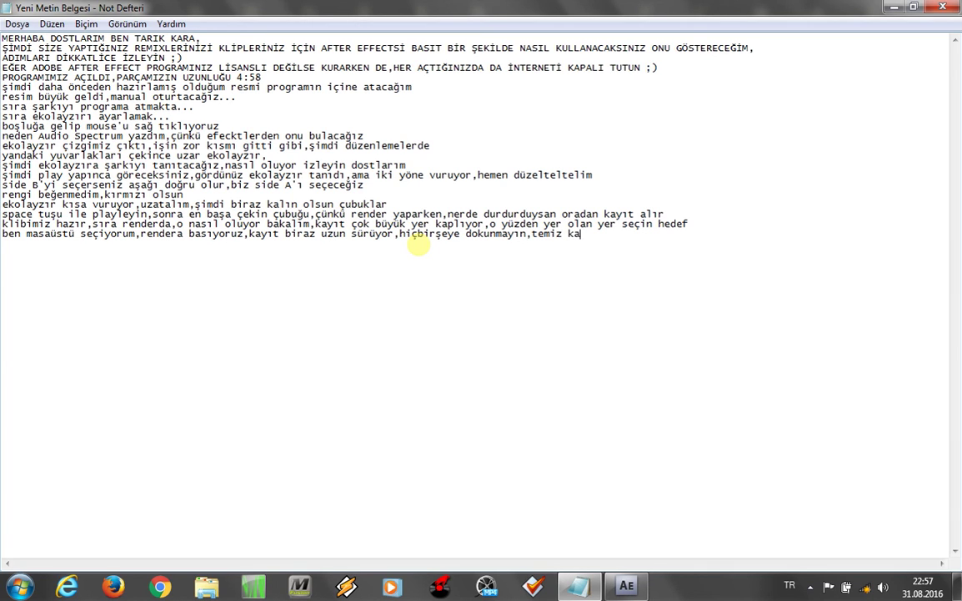
text(ı)
text(alsın)
text(sdf)
key(BackSpace)
key(BackSpace)
key(BackSpace)
text(kayıt bitince başka bir c)
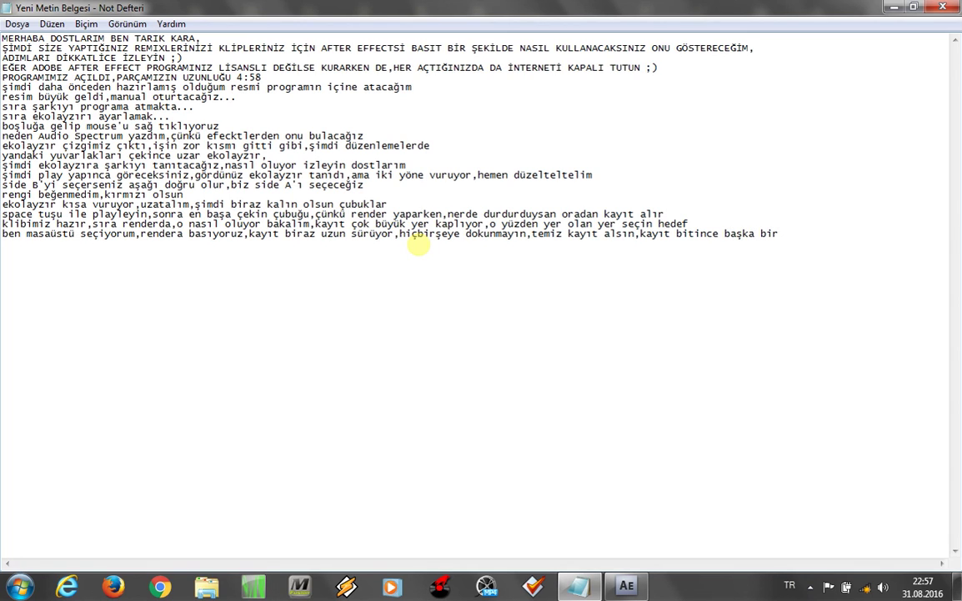
text(onvert pro)
text(gramı ile )
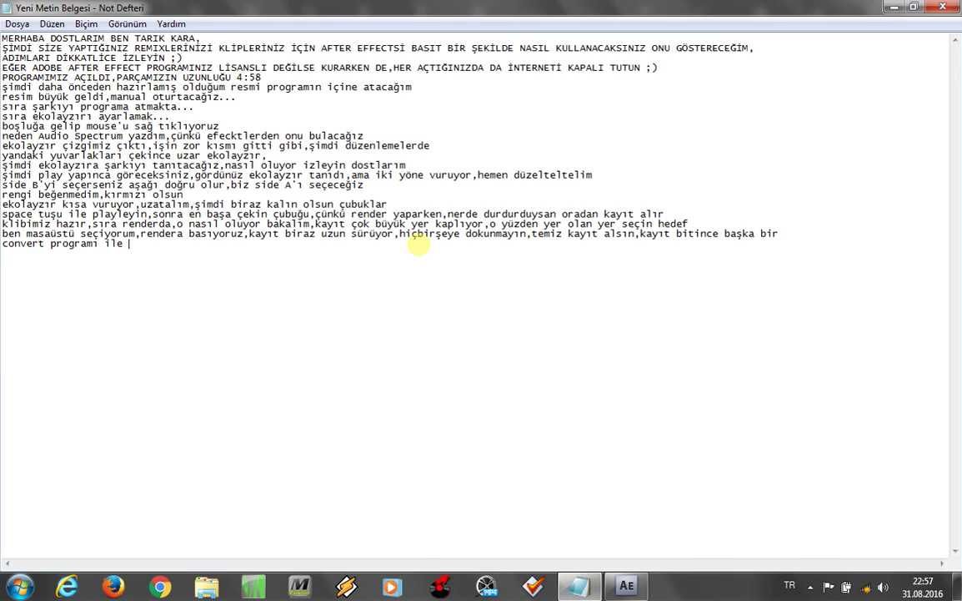
text(mp4'a )
text(çeviri)
text(n,beni)
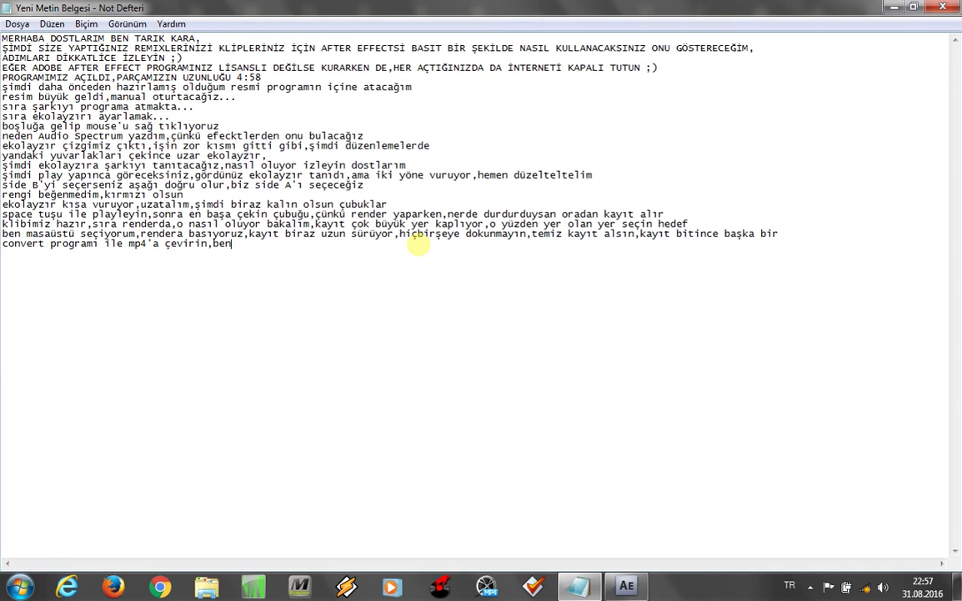
text(ize)
text(rogramı en basit nasıl kullanılır onuöğretmeye )
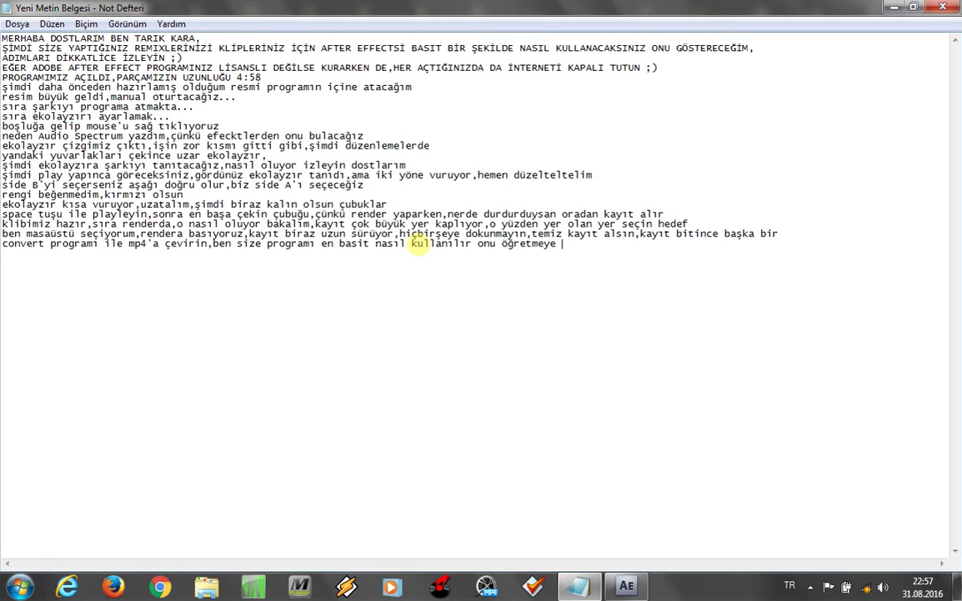
text(çalışt)
text(m)
text(geliştirmek size ka)
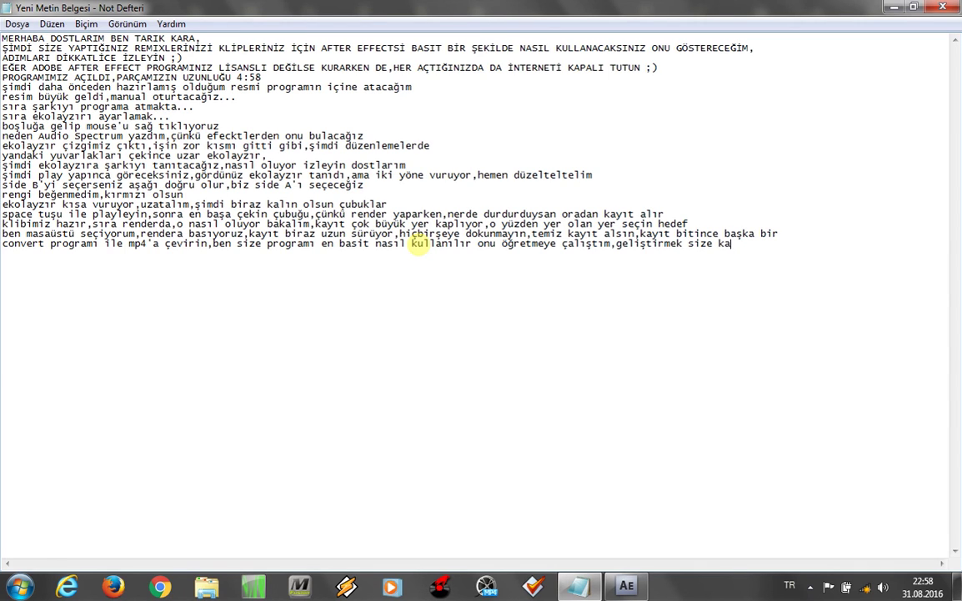
text(m)
text(ış)
text(marım fa)
text(ydalı)
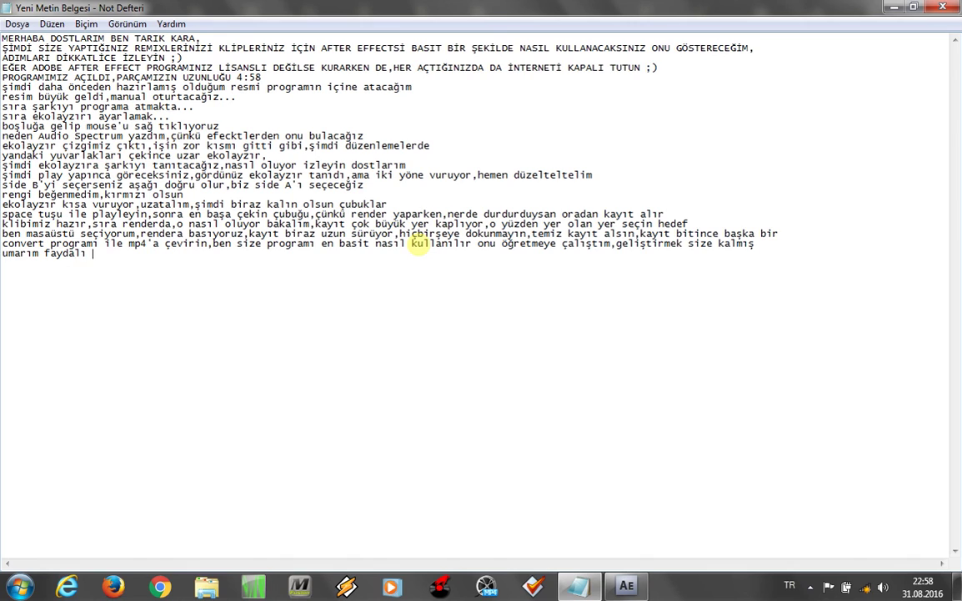
text( ol)
text(bilmişimdir)
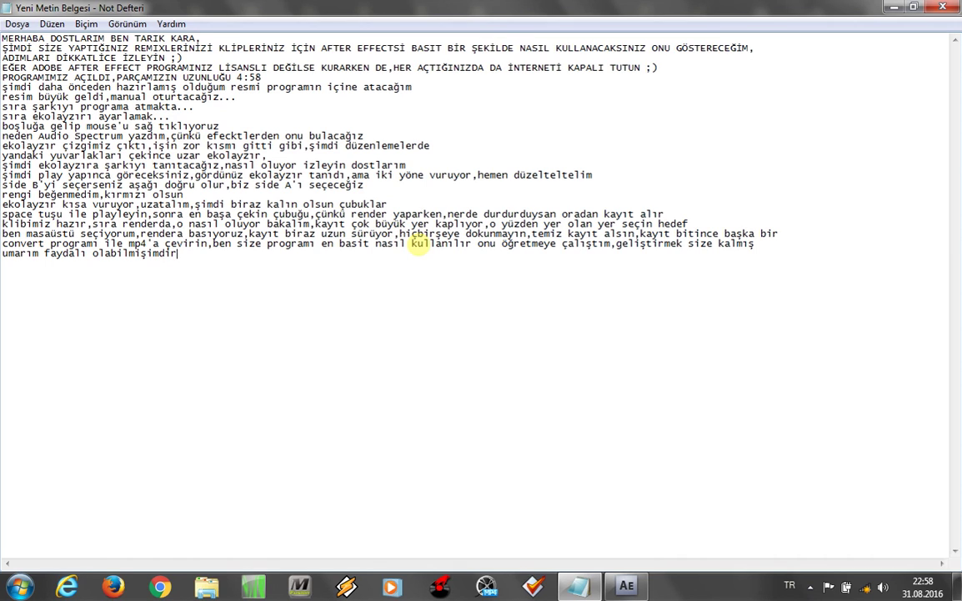
text(,)
text(ola)
Step: End the notes with 'kolay gelsin, videomu izlediğiniz için teşekkürler,' and start a new line
key(BackSpace)
key(BackSpace)
key(BackSpace)
key(BackSpace)
text(vide)
key(BackSpace)
key(BackSpace)
key(BackSpace)
key(BackSpace)
text(olay )
text(gelsin)
text(,video)
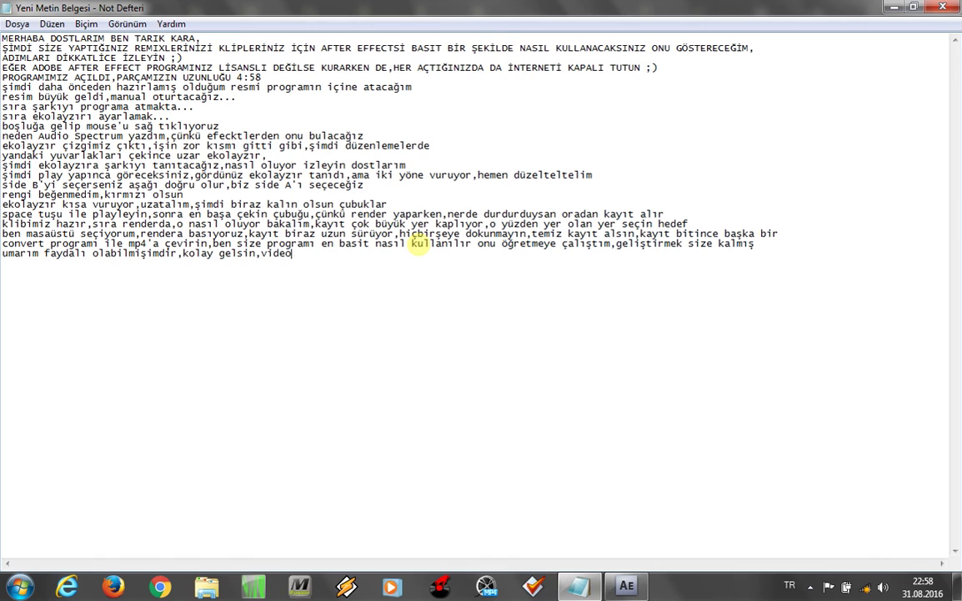
text(mm)
key(BackSpace)
text(izlediğiniz )
text(için )
text(teşekkü)
text(rler)
text(,)
key(Return)
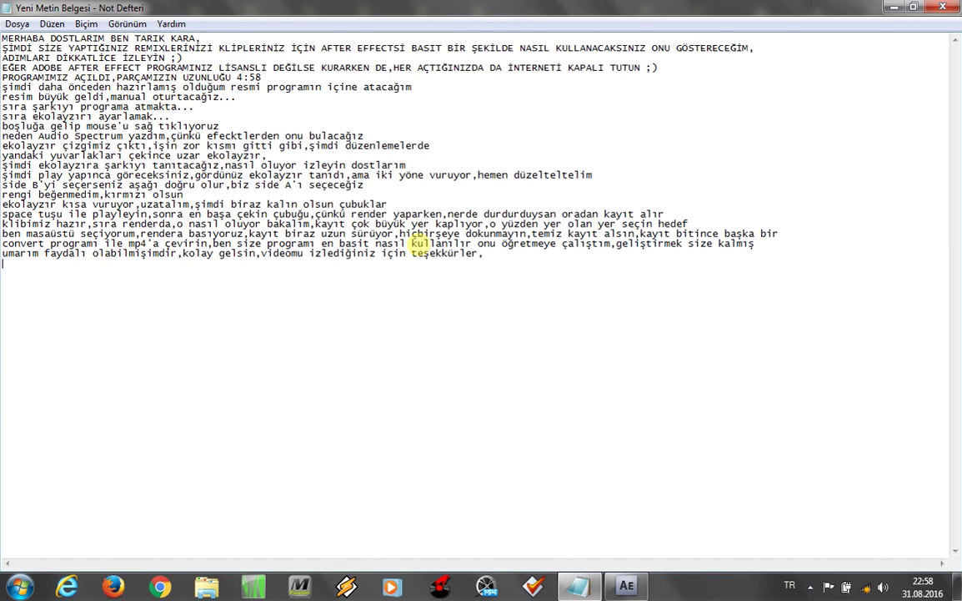
Step: Type a sign-off line with the author's name
text(Tarik)
key(BackSpace)
key(BackSpace)
text(ık Kara T)
text(arıKara )
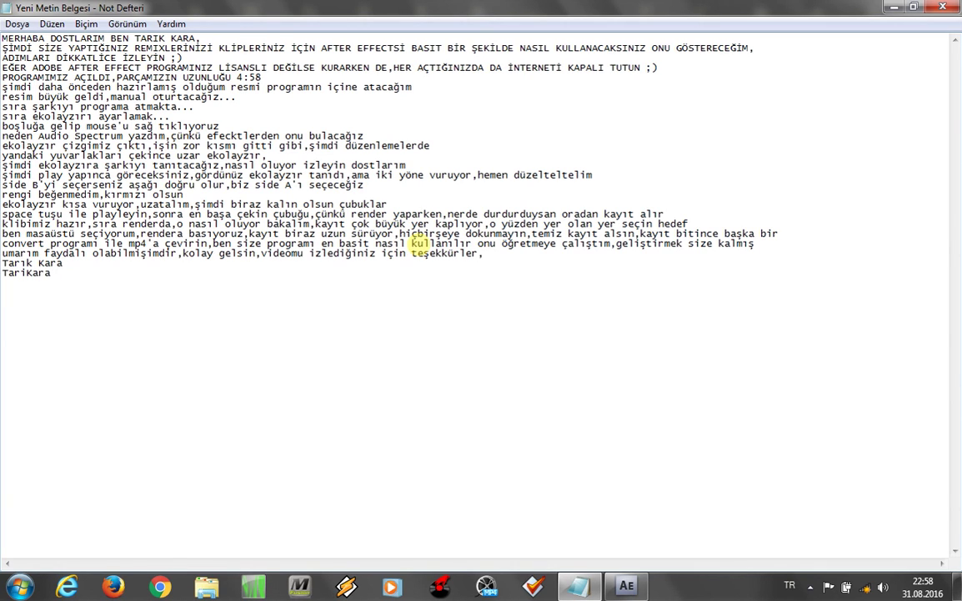
text(;)
Step: Hide the notes to watch the render progress and show the hidden system tray icons
click(891, 7)
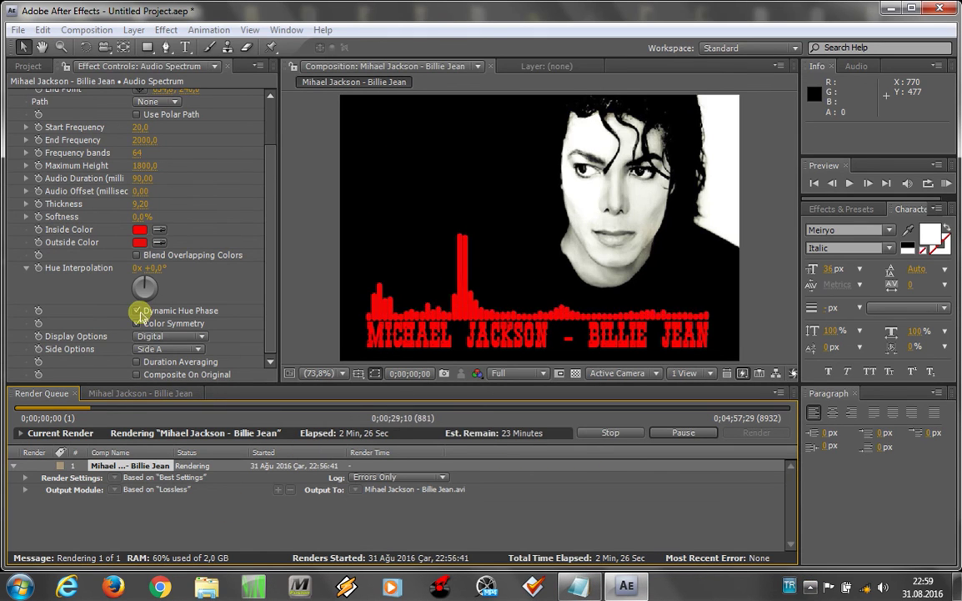
click(811, 587)
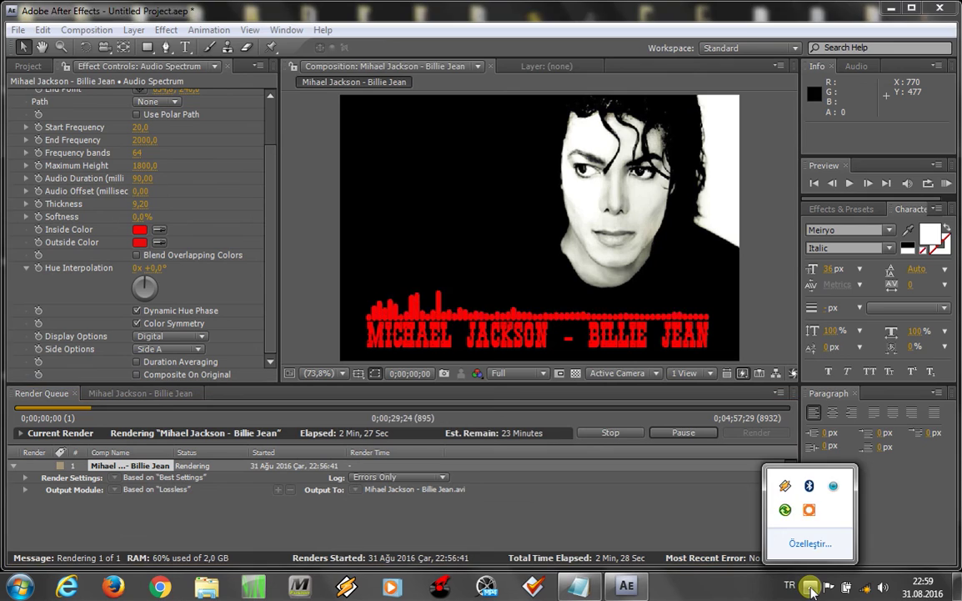